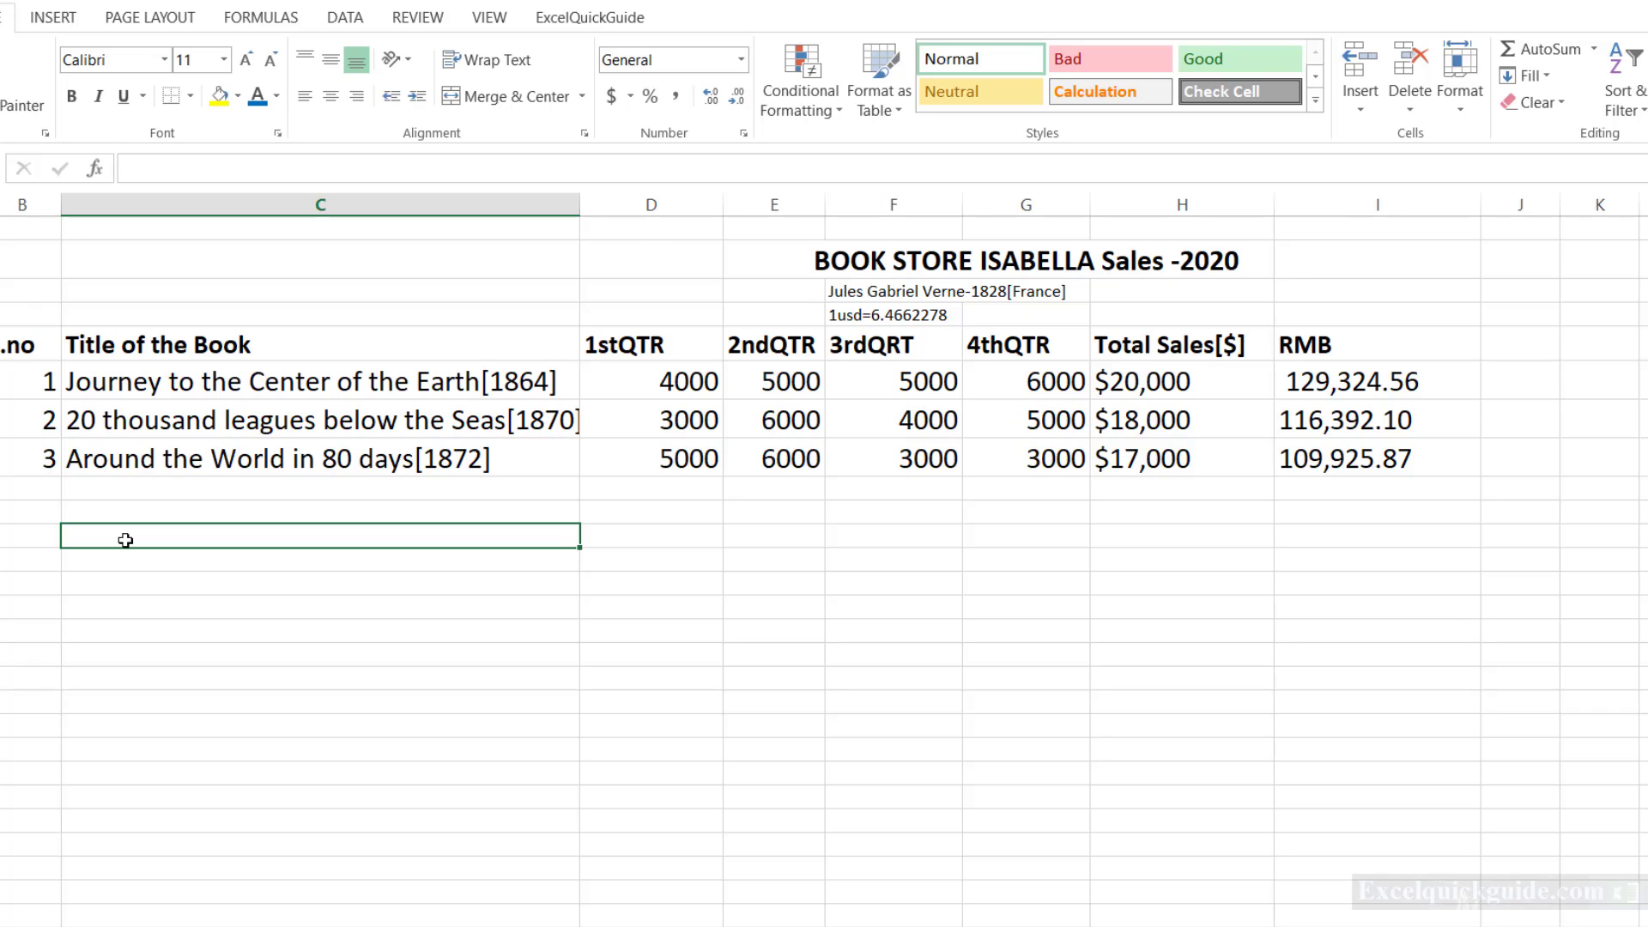
Enter the heading "New Titles" in column C below the sales table and the number 1 in column B one row beneath.
type("New")
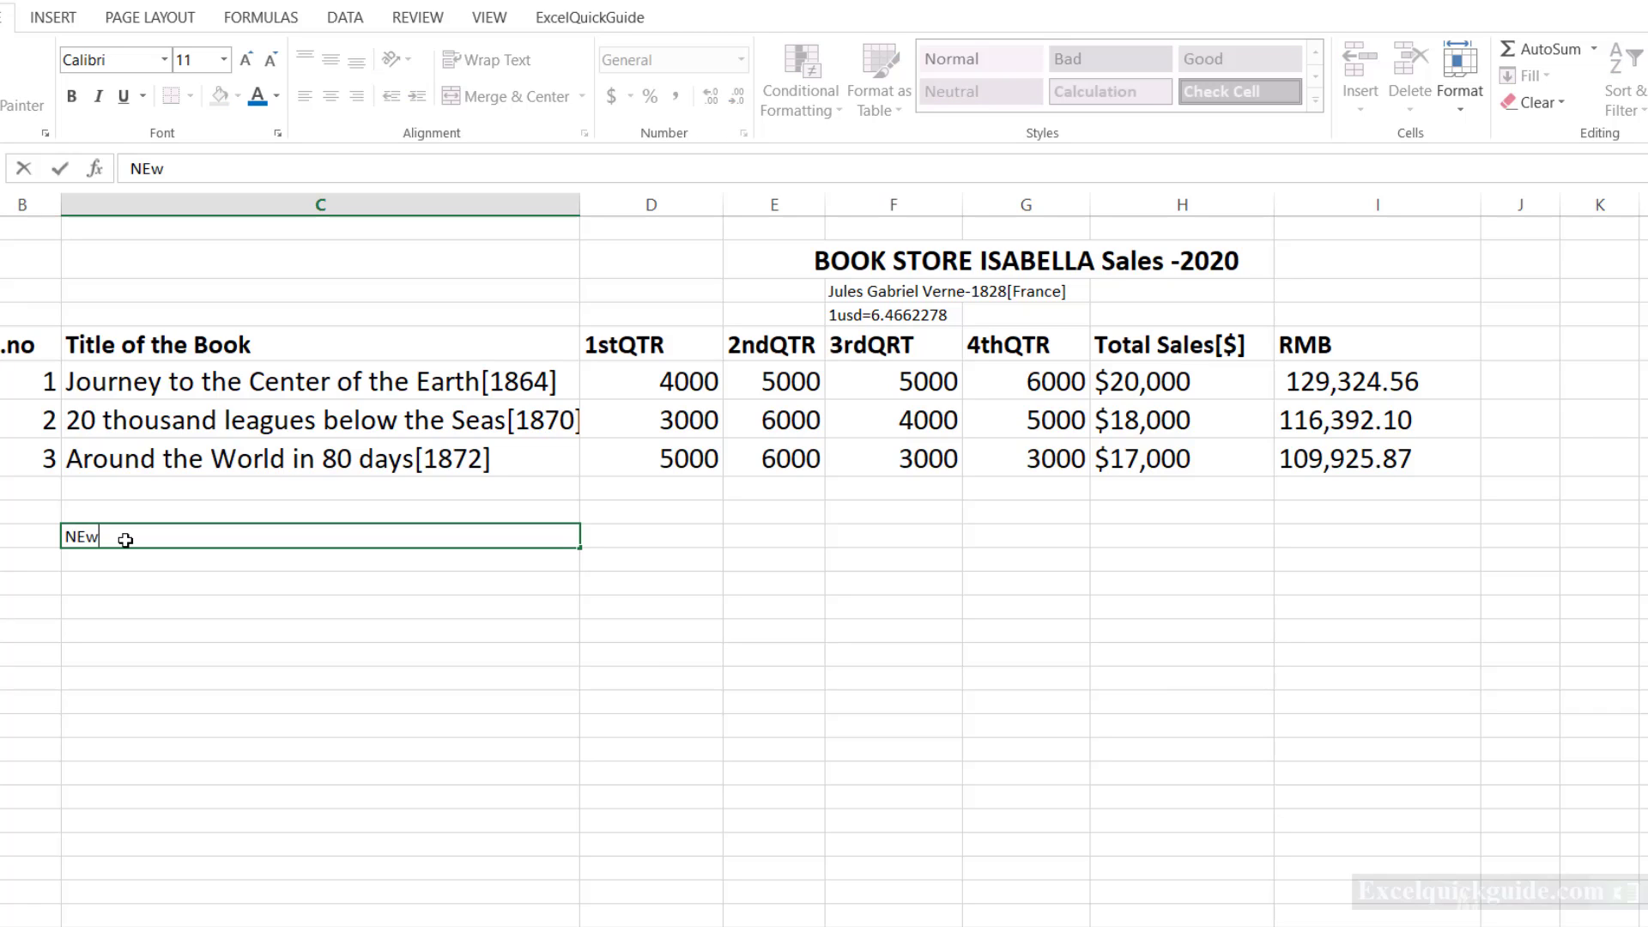
type(" Titles")
key("Return")
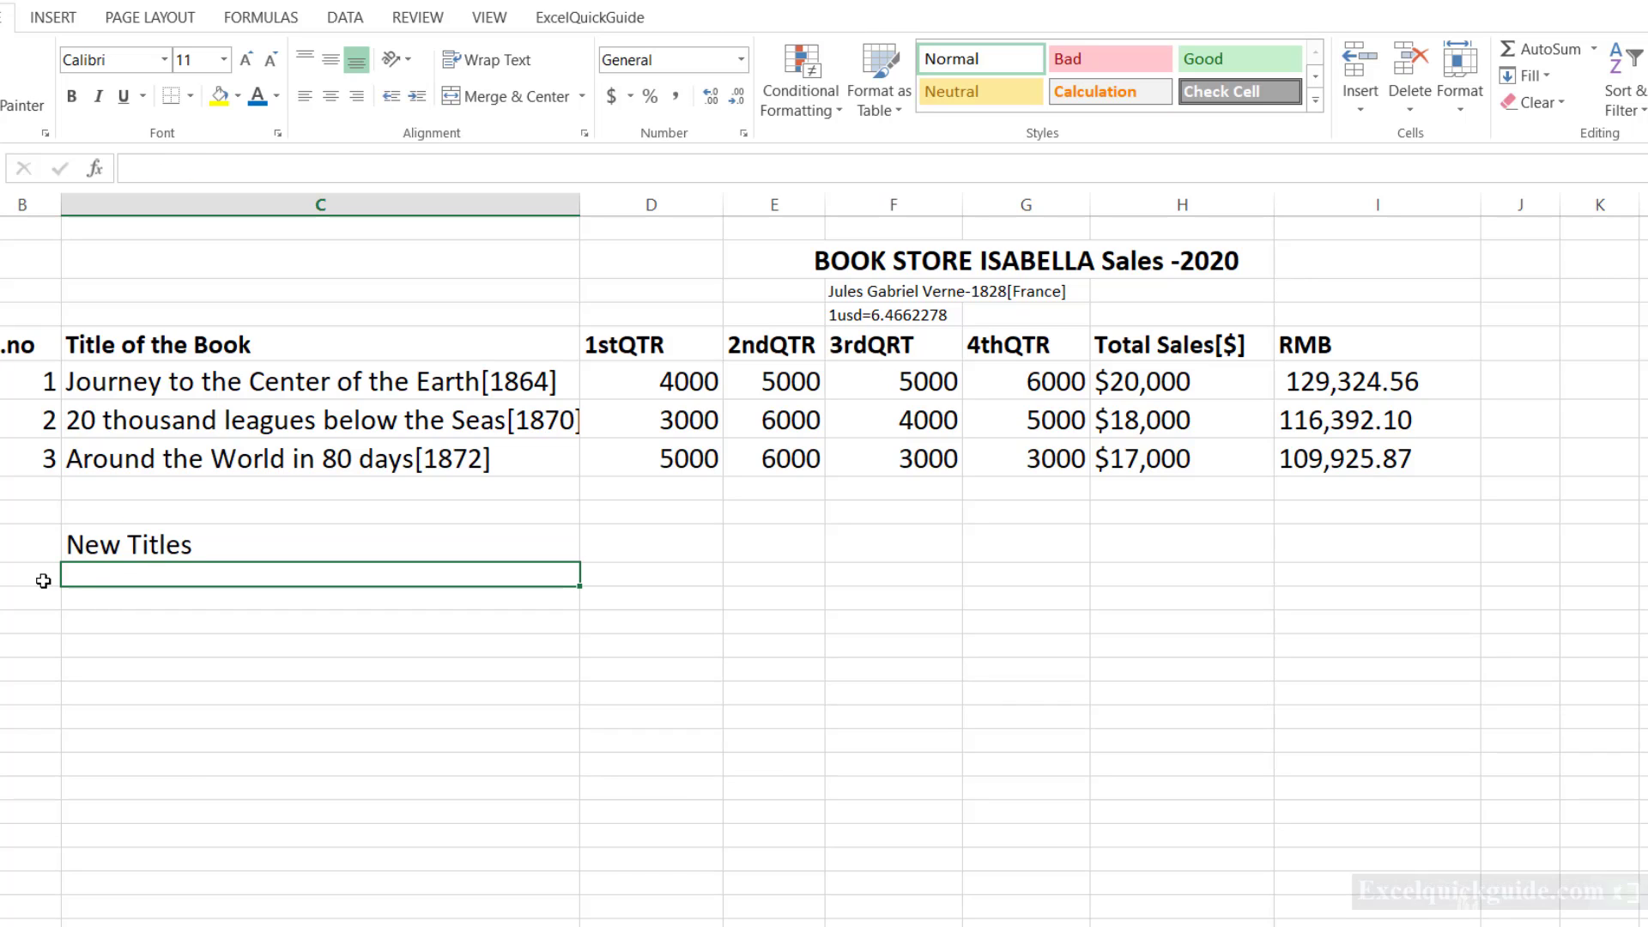
left_click(38, 579)
type("1")
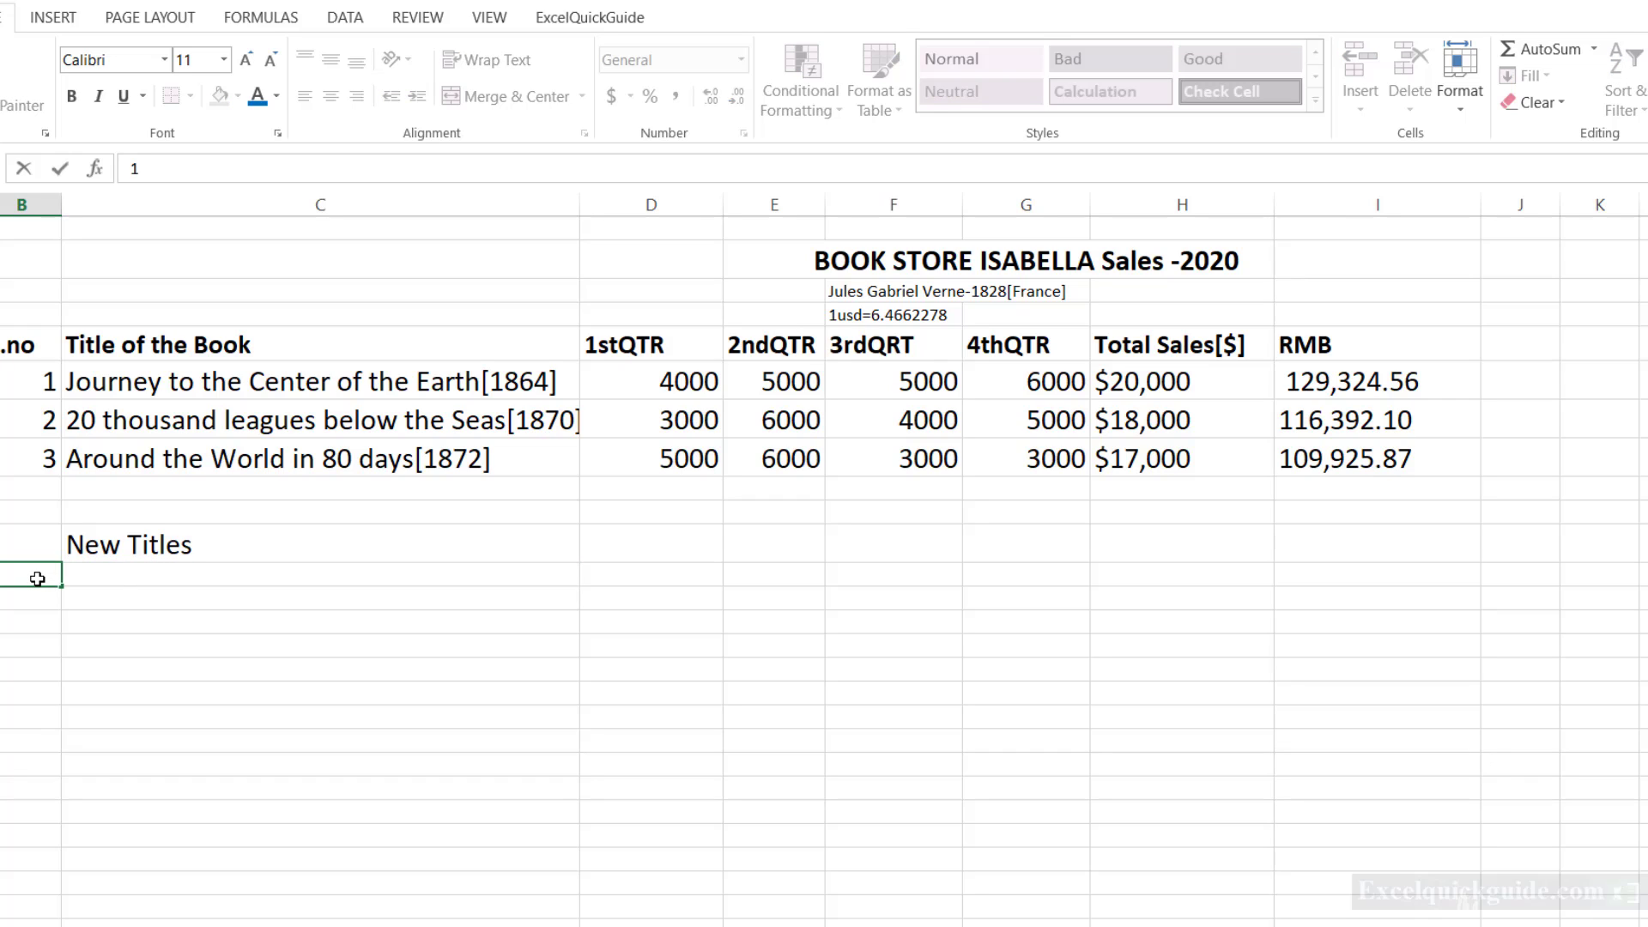
key("Tab")
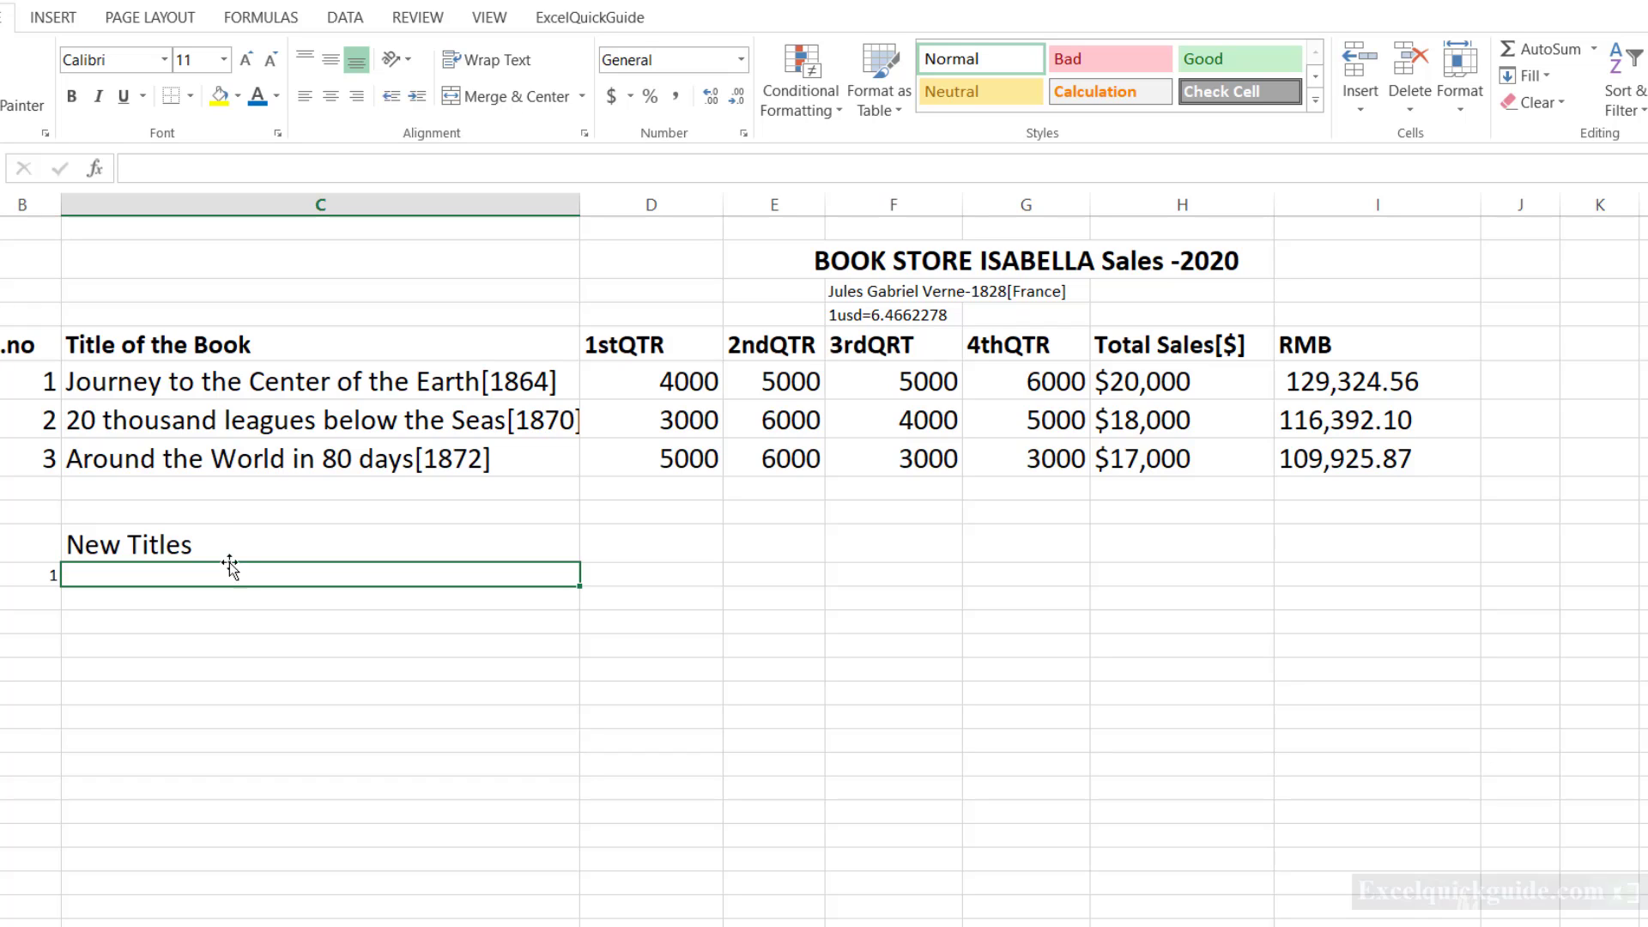
Append "[anything <5:the price remains the same" to the New Titles heading.
left_click(229, 543)
left_click(230, 165)
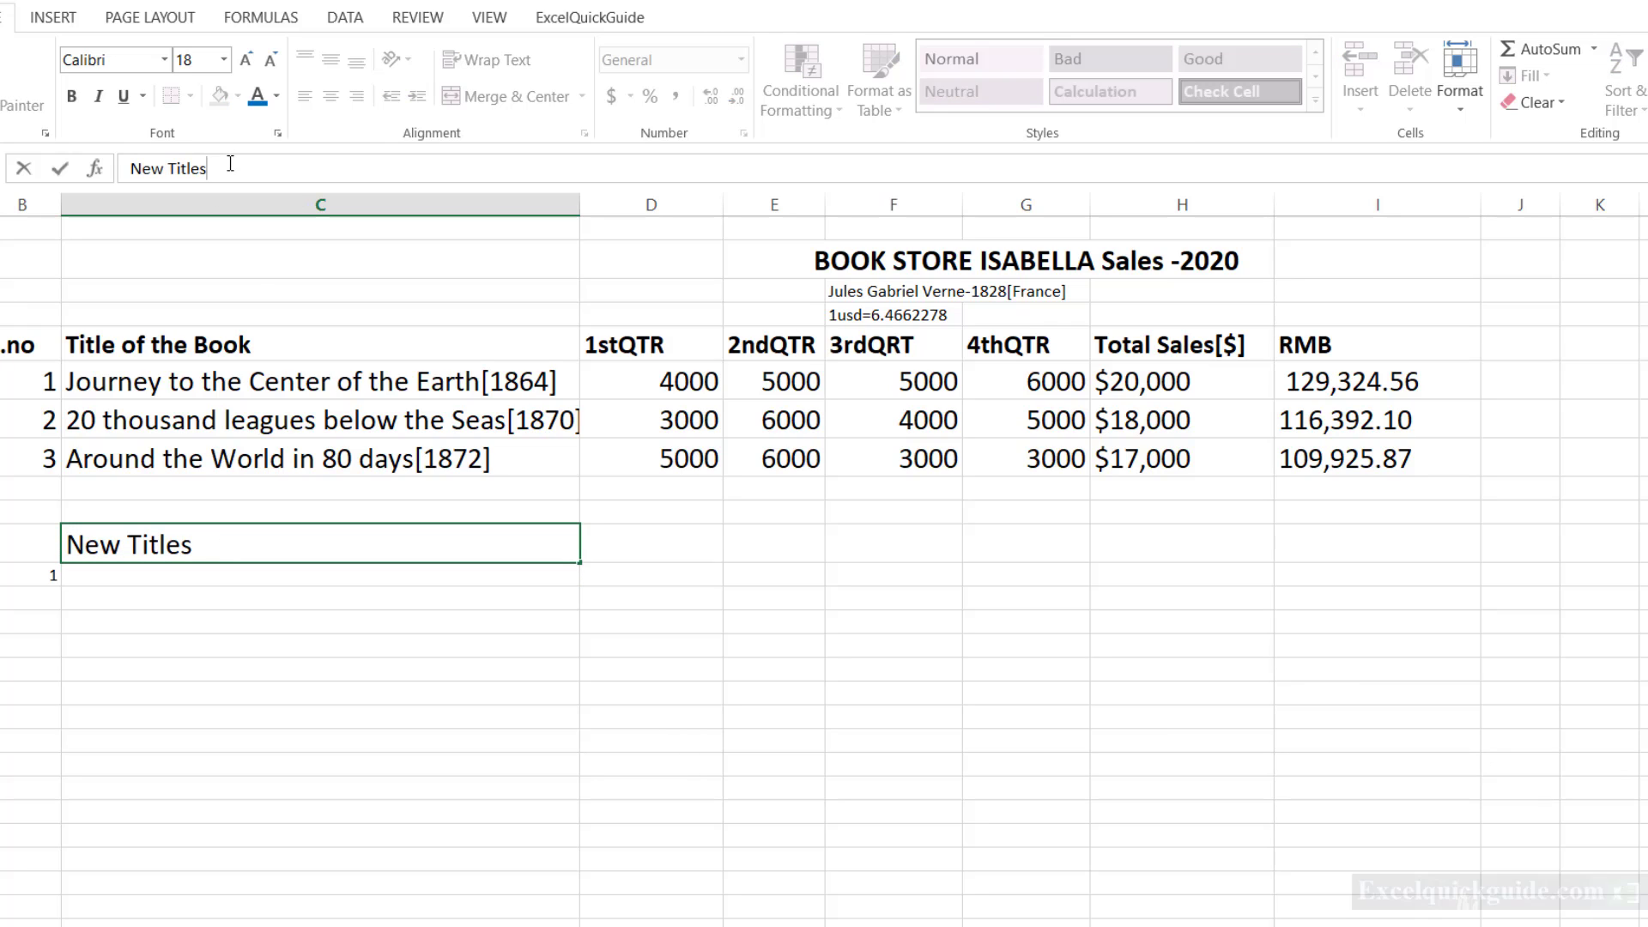
type("[anything")
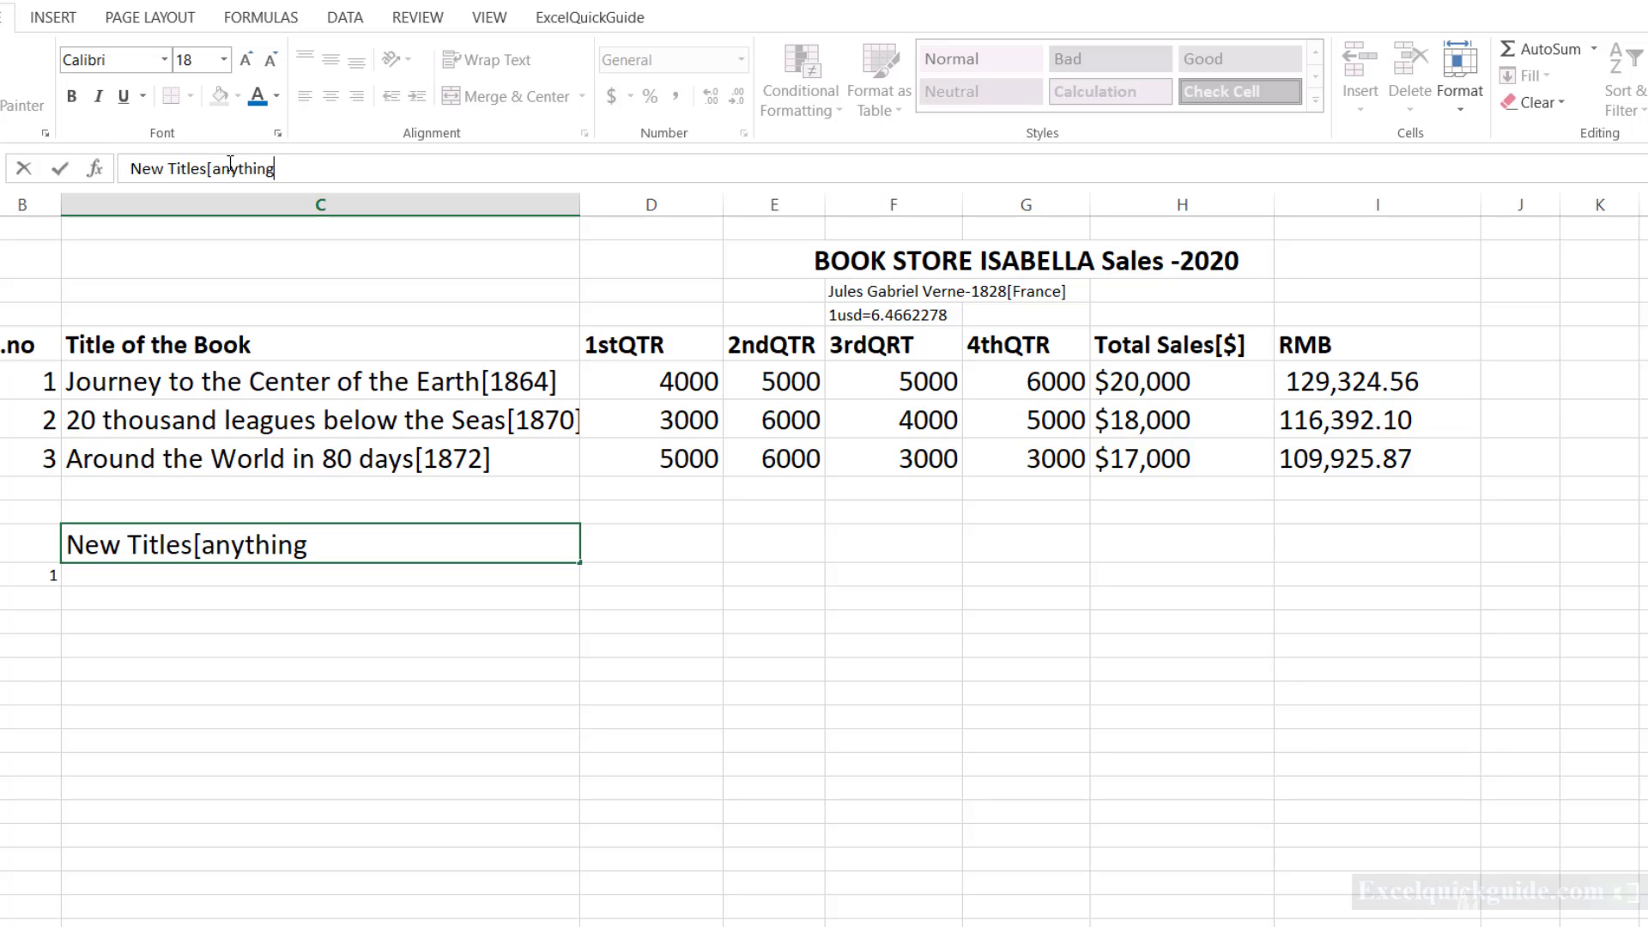
type(" <5:the price ")
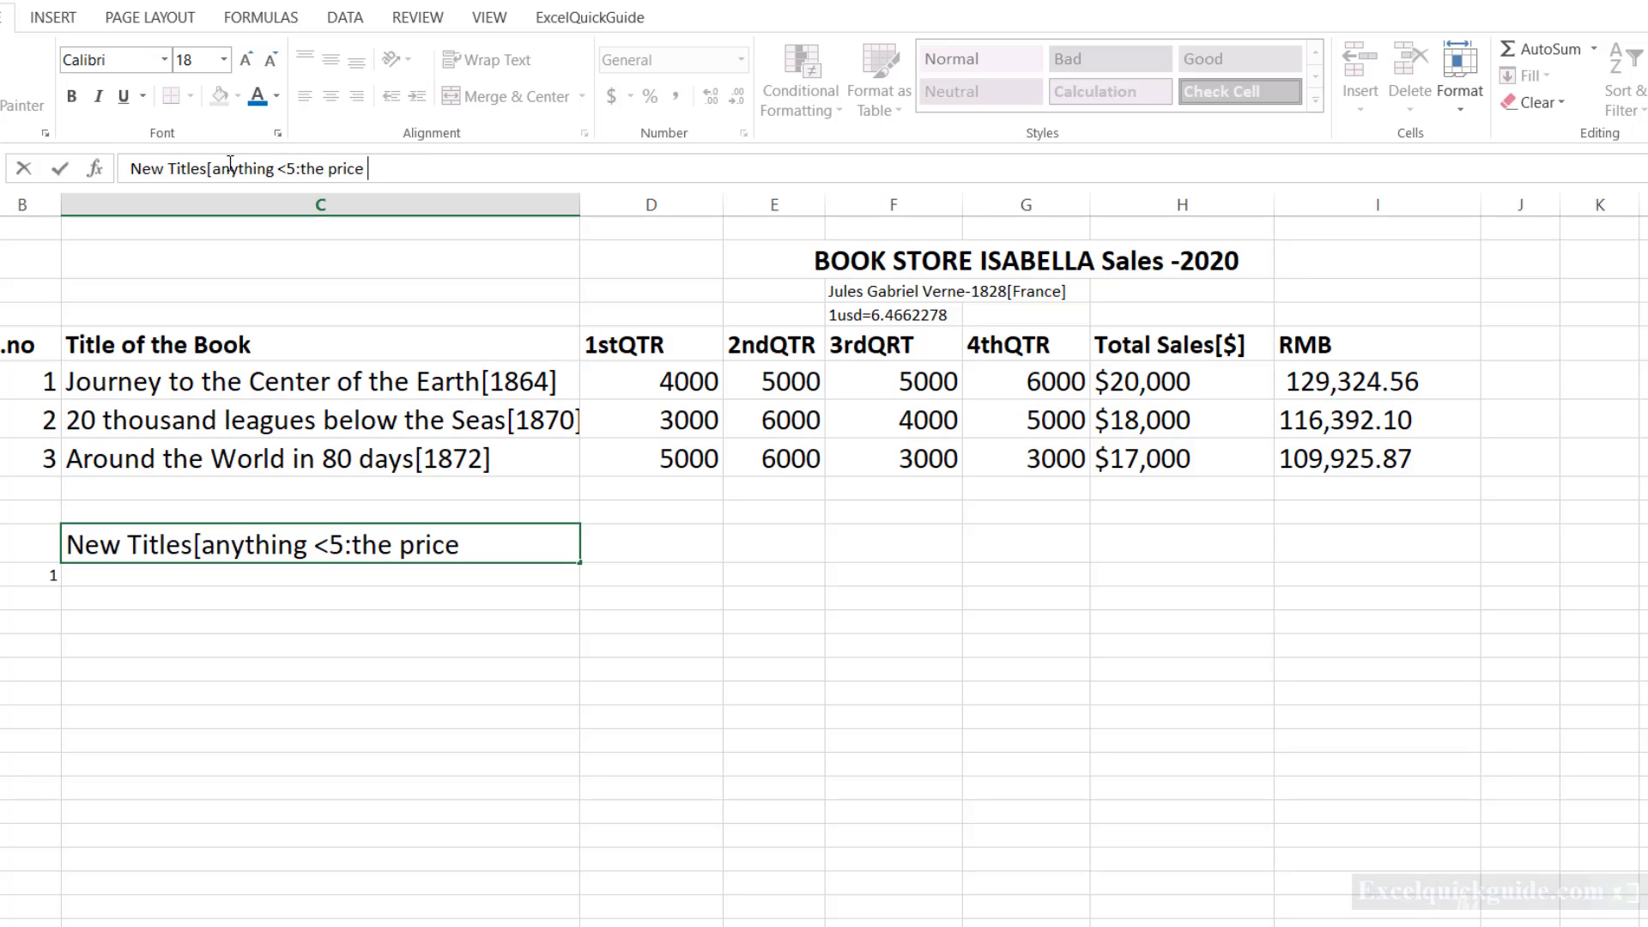
type("remains the sa")
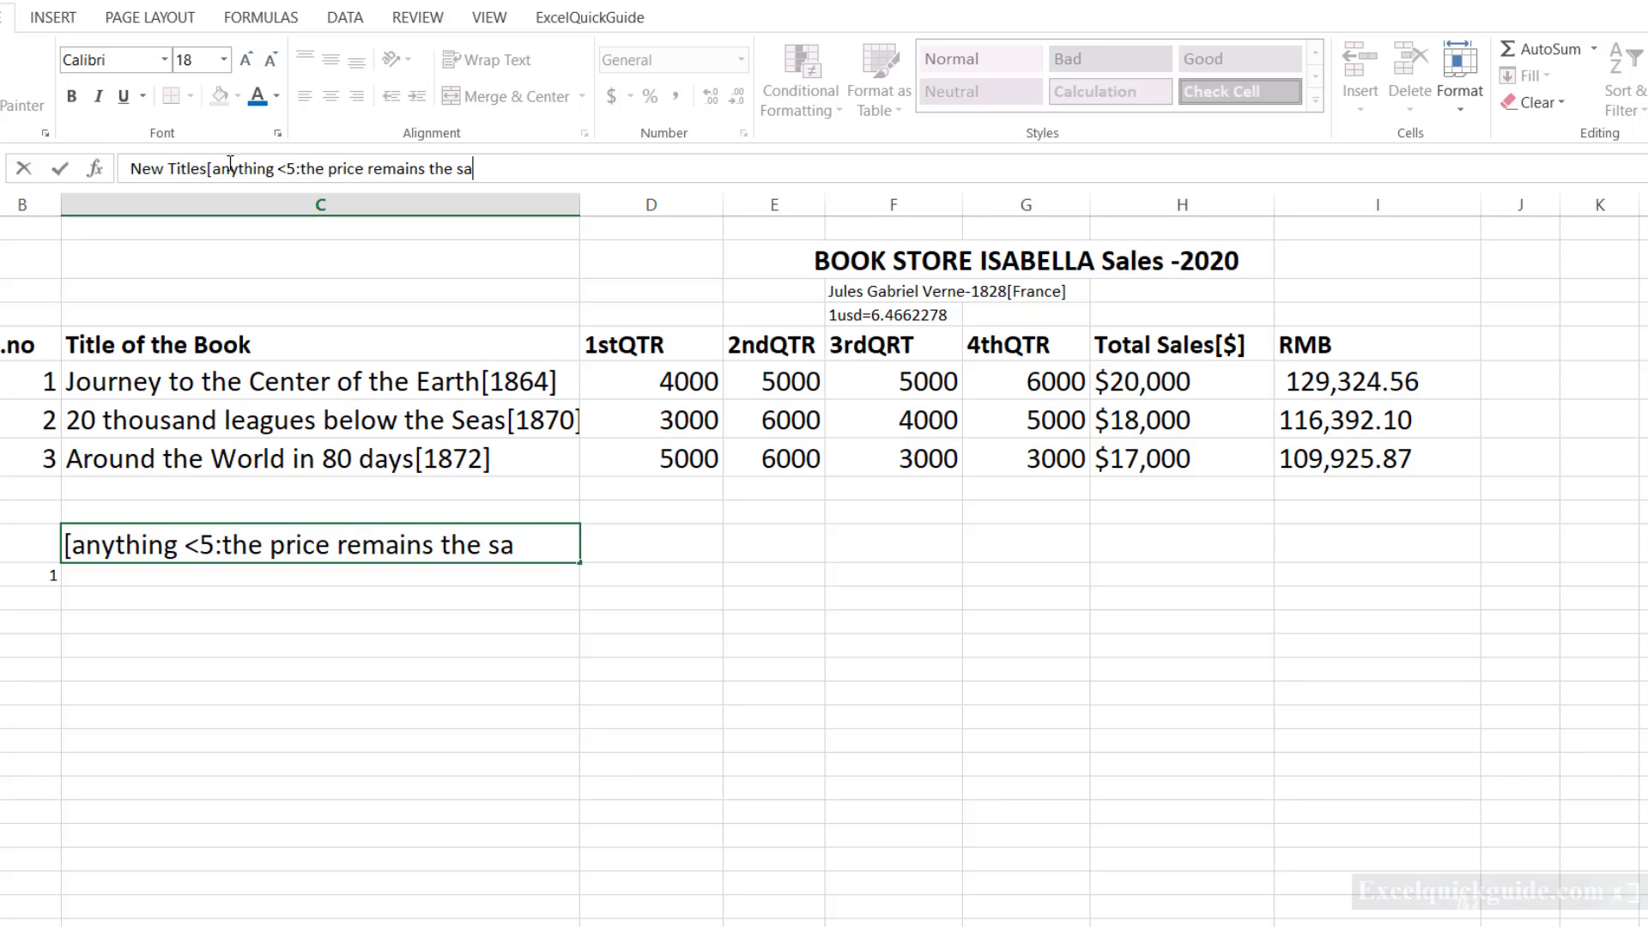
type("me  amd")
key("BackSpace")
key("BackSpace")
key("BackSpace")
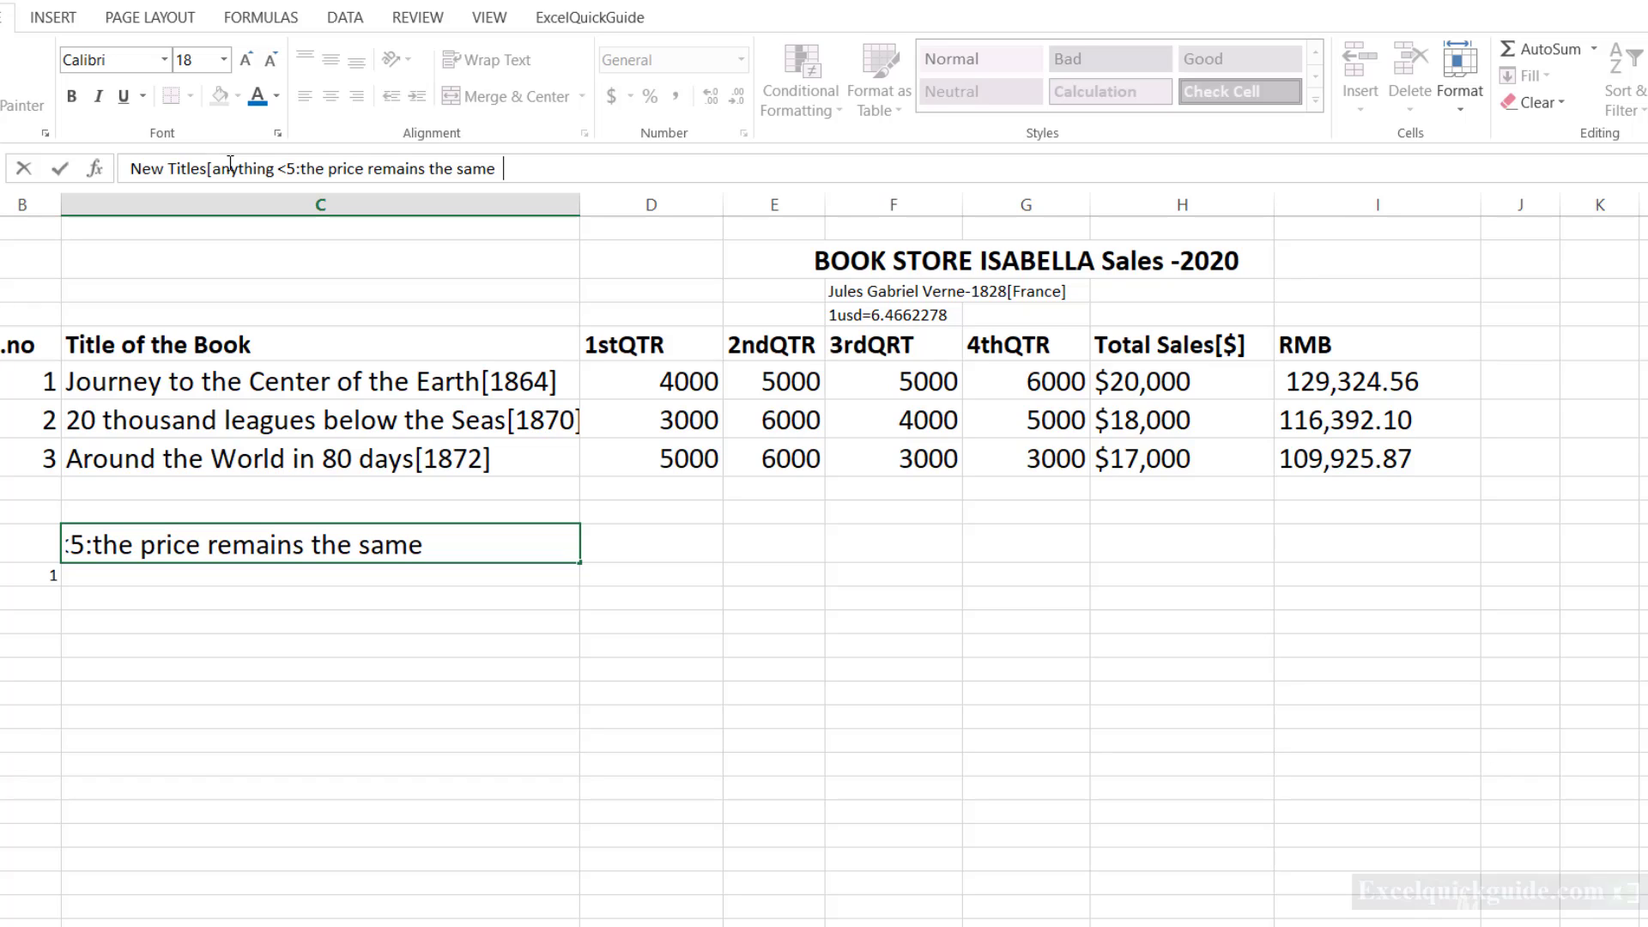
key("Return")
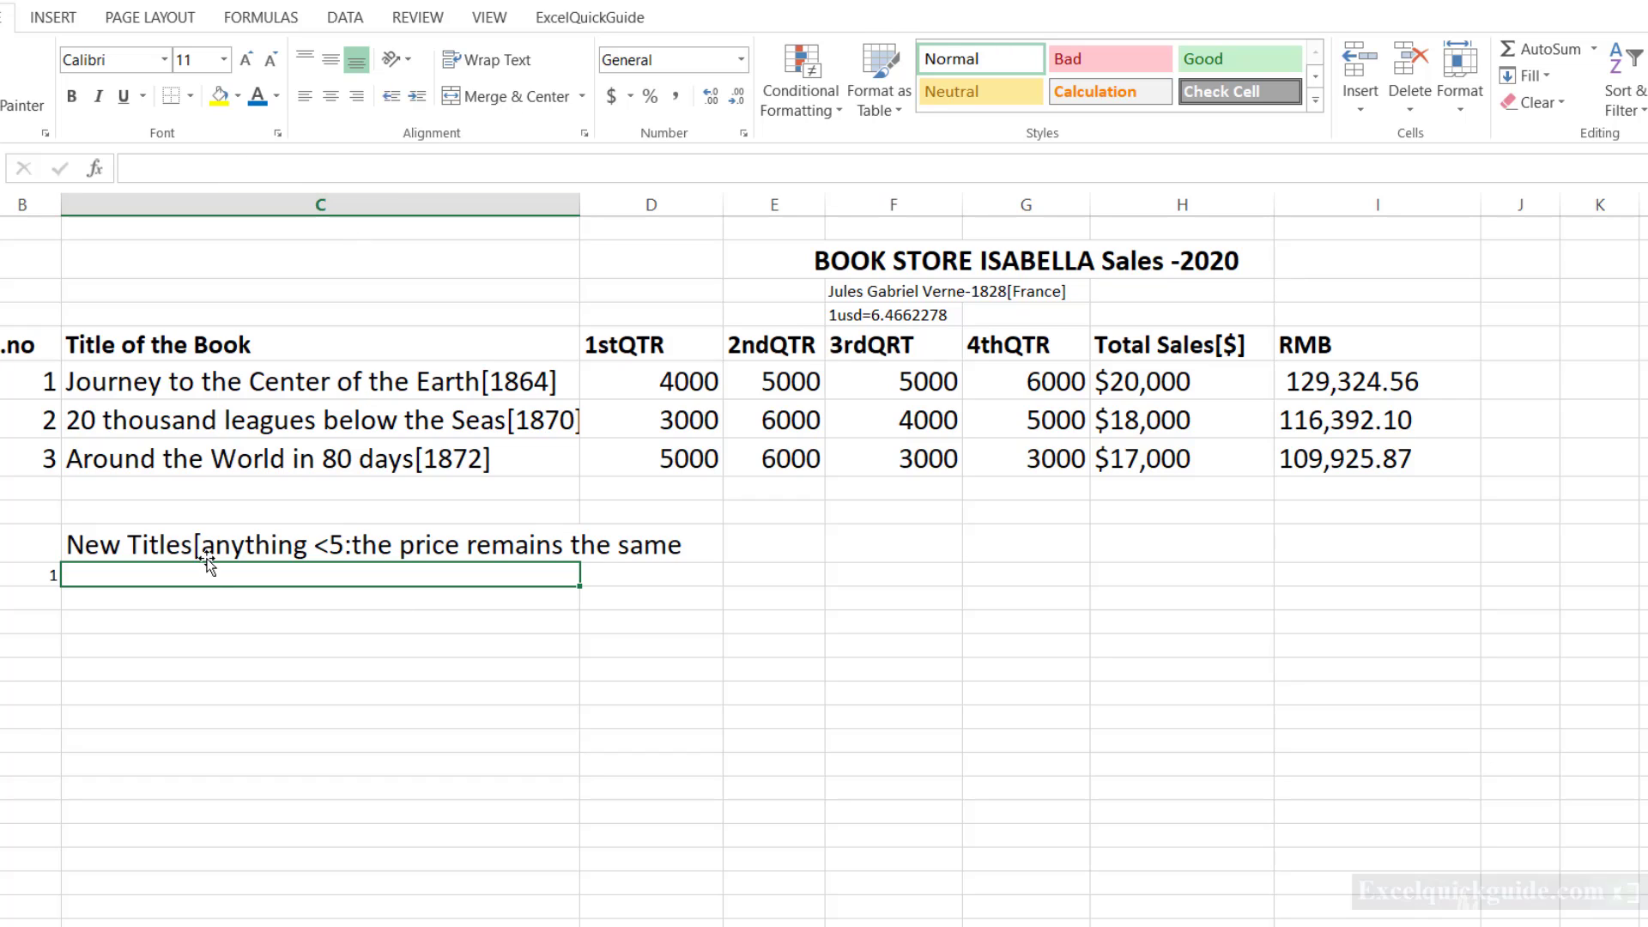
Add a closing square bracket at the end of the New Titles heading.
left_click(170, 549)
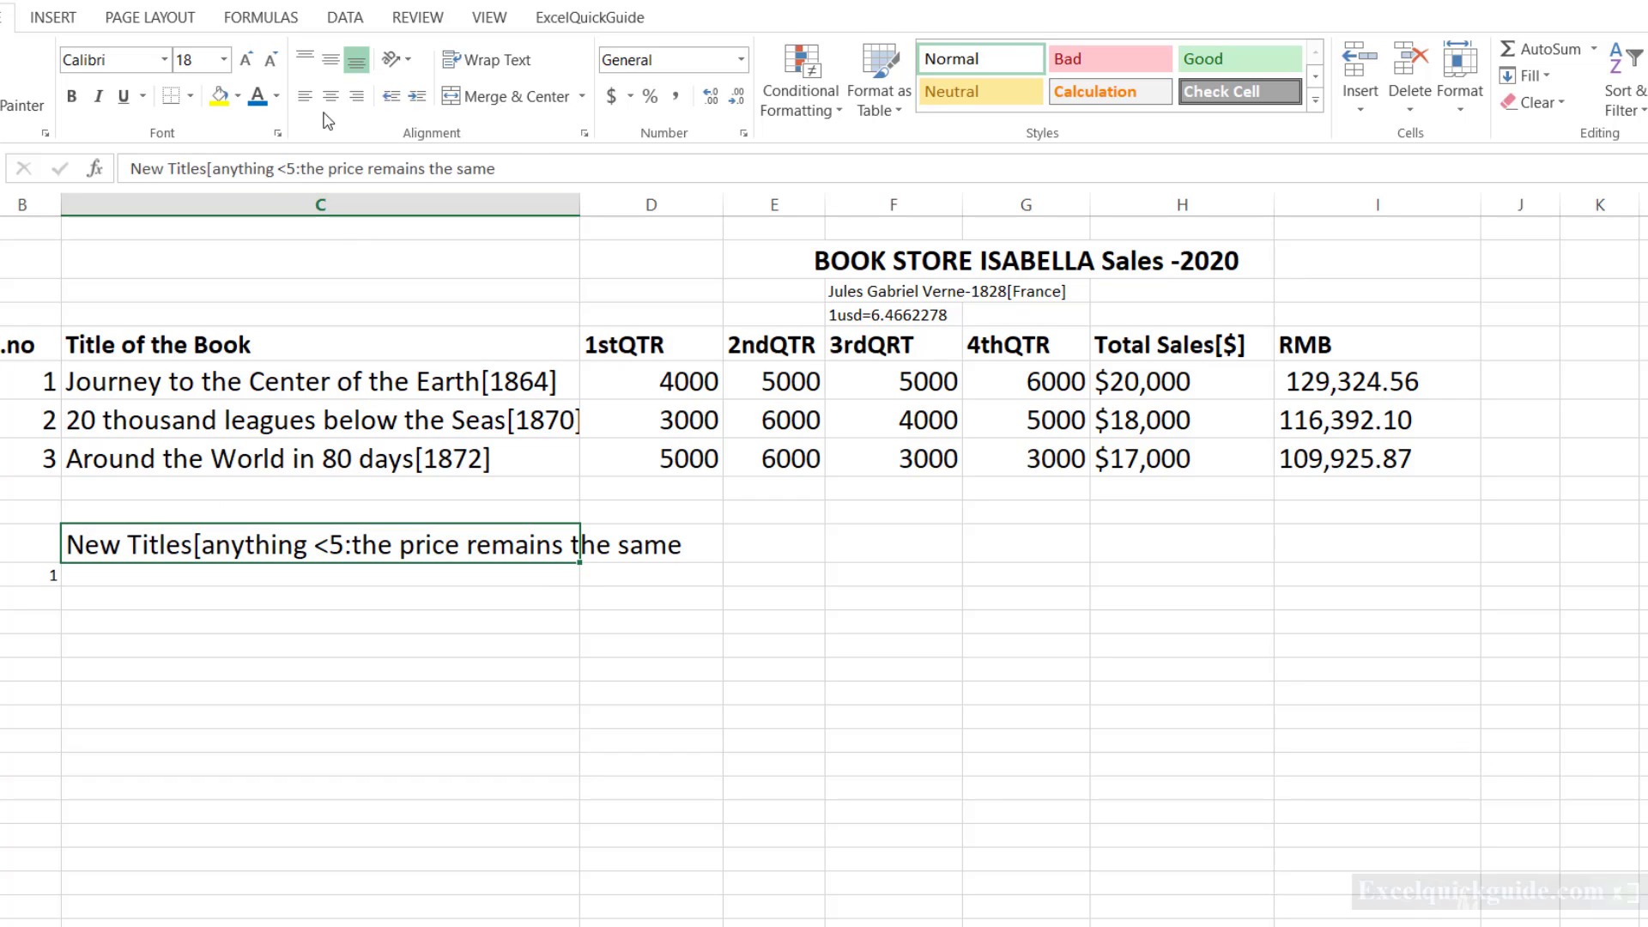
left_click(522, 162)
type("]")
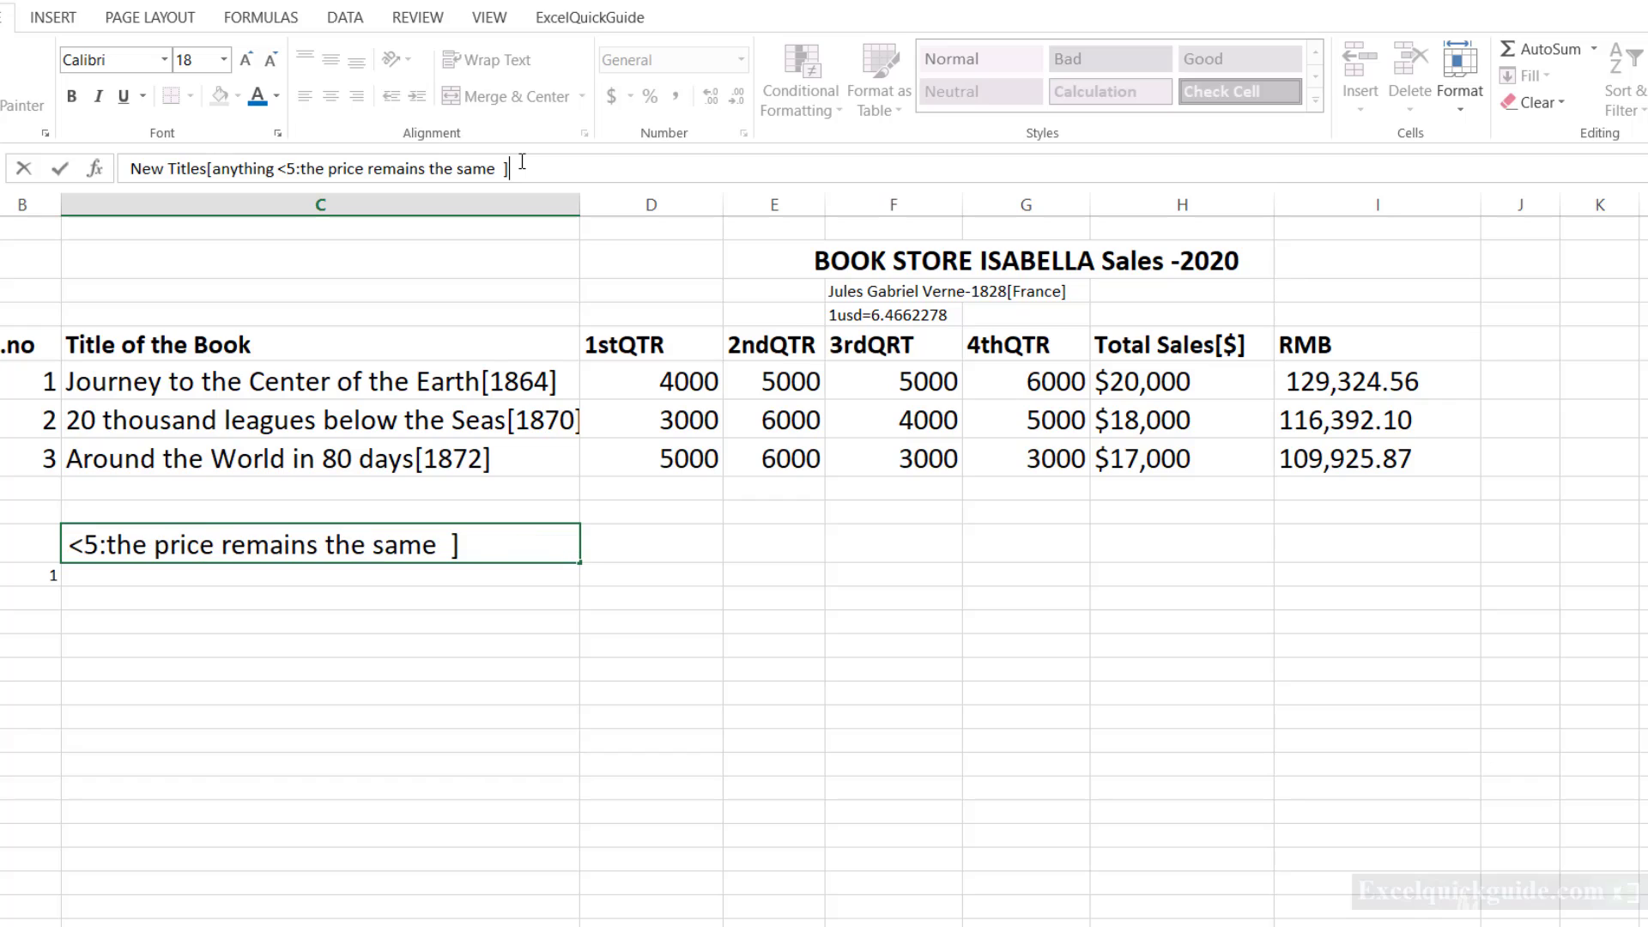
key("Return")
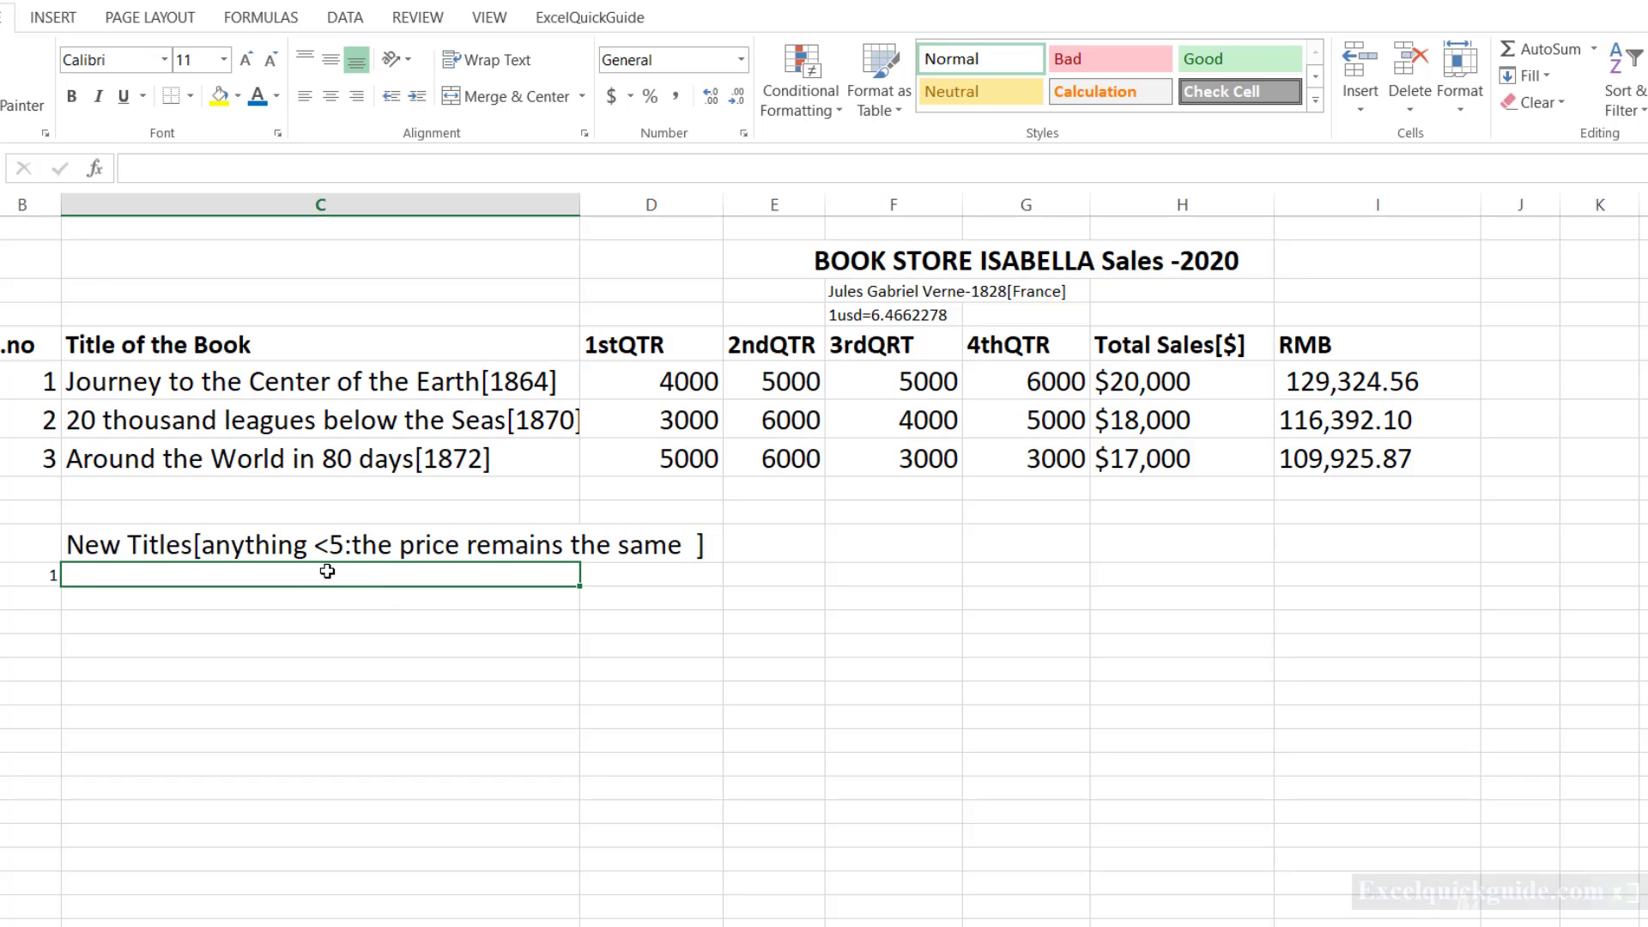
Enter "Tom and Jerry" in column C directly beneath the New Titles heading.
type("Tom an")
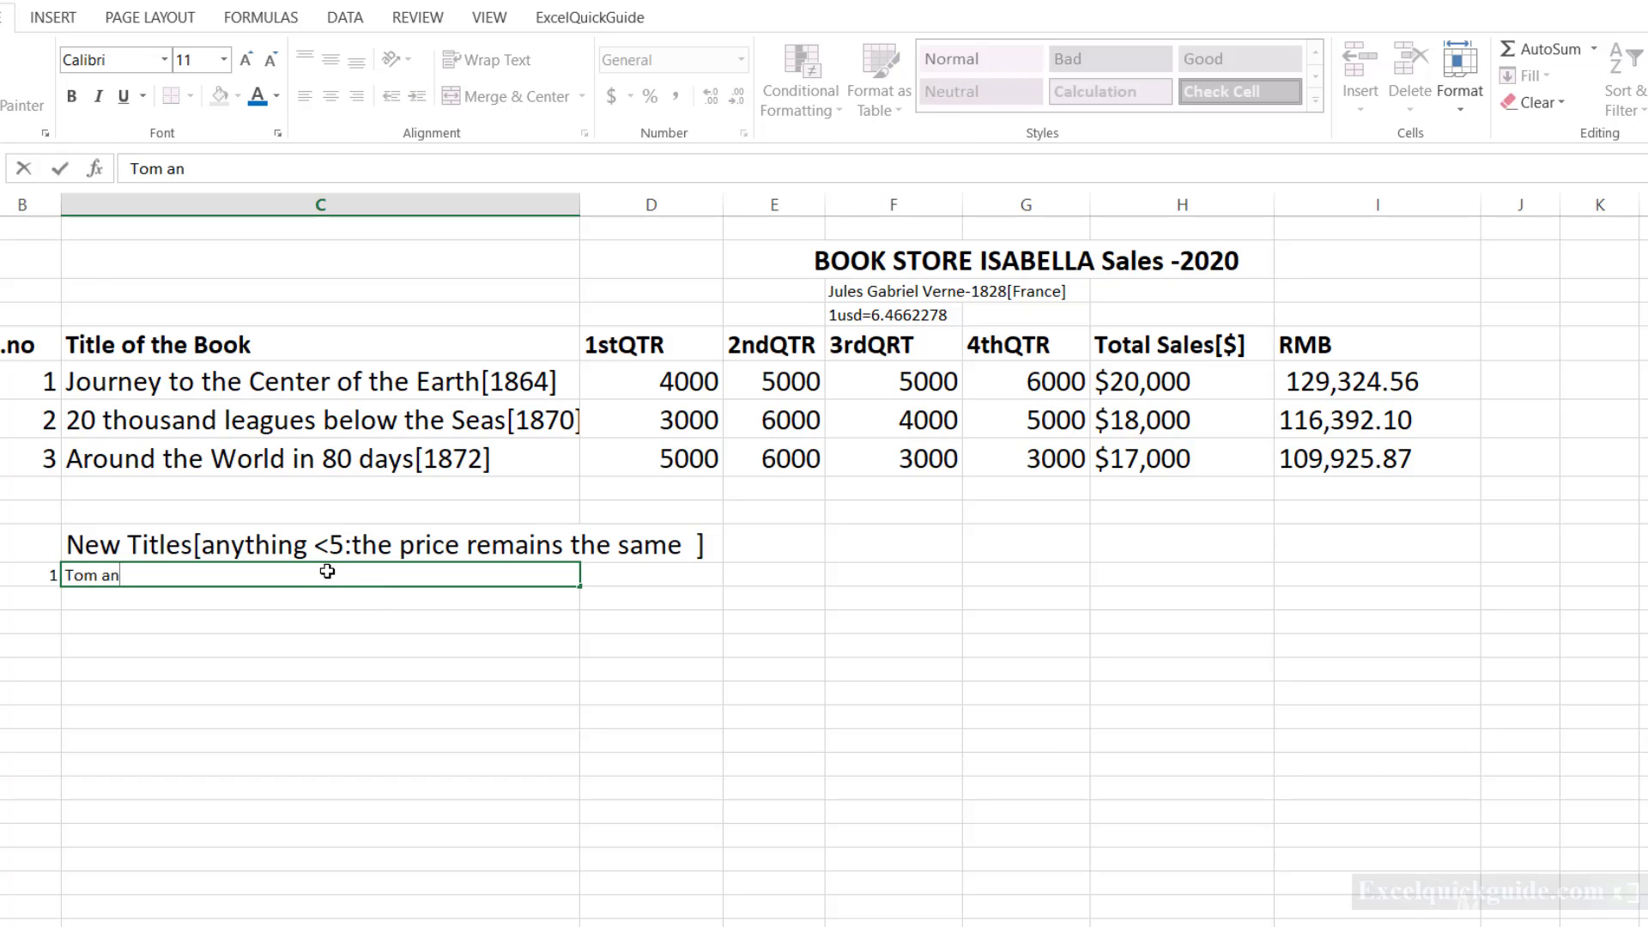
type("d Jerry")
key("Tab")
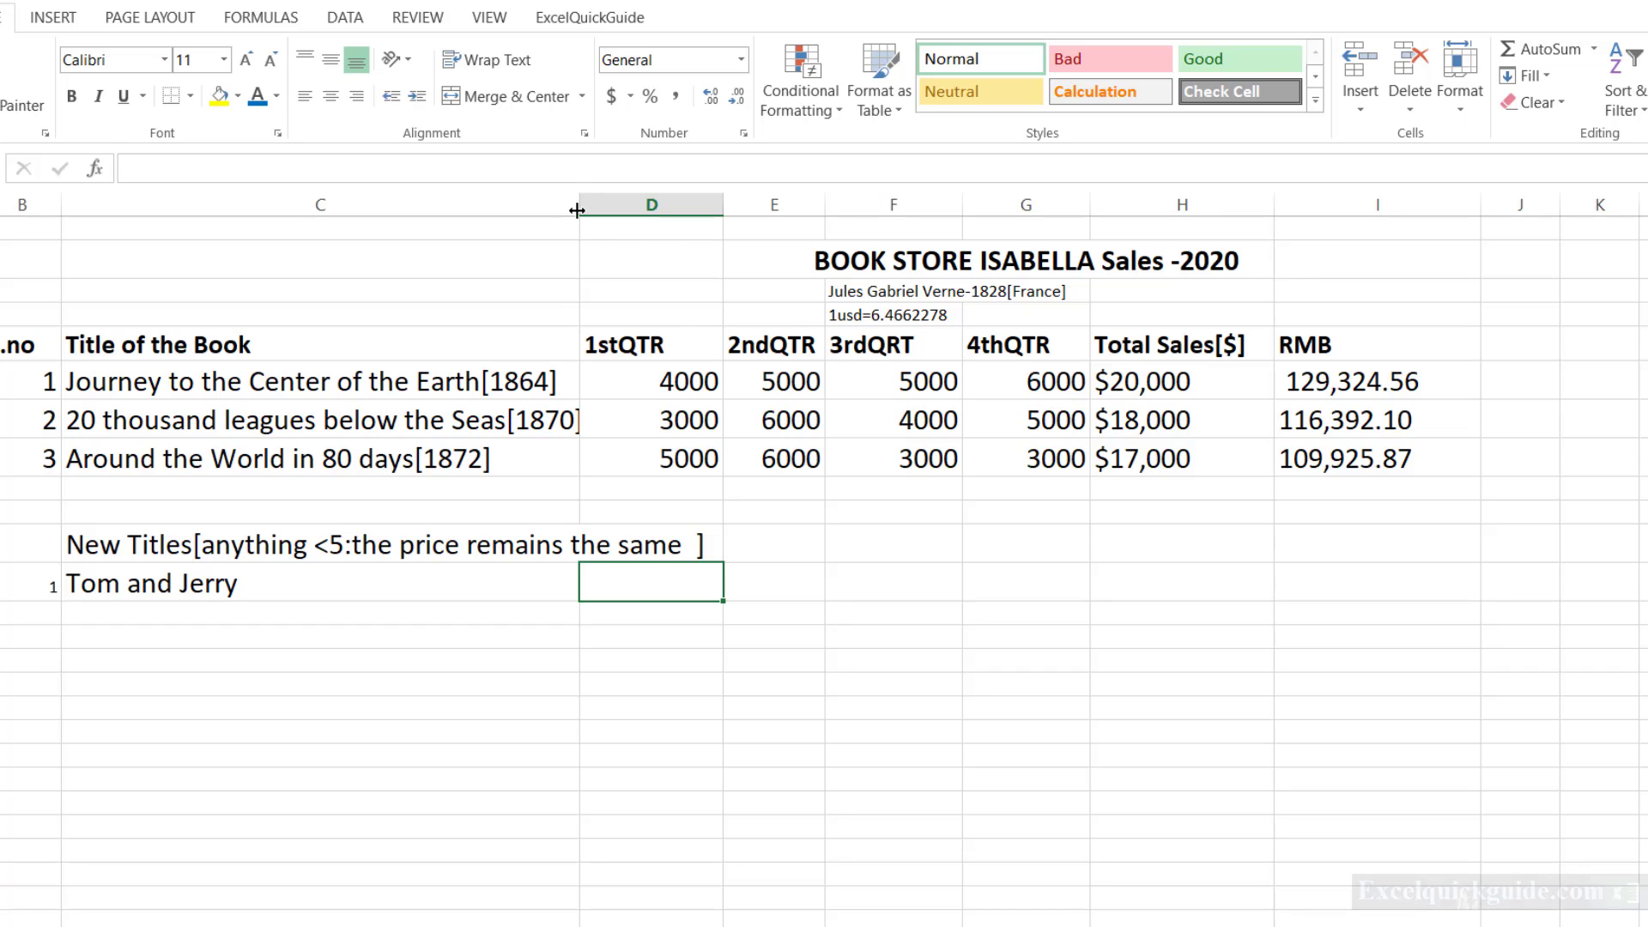
Set the horizontal alignment of the New Titles heading cell to Center Across Selection.
left_click_drag(577, 210, 577, 211)
left_click(336, 541)
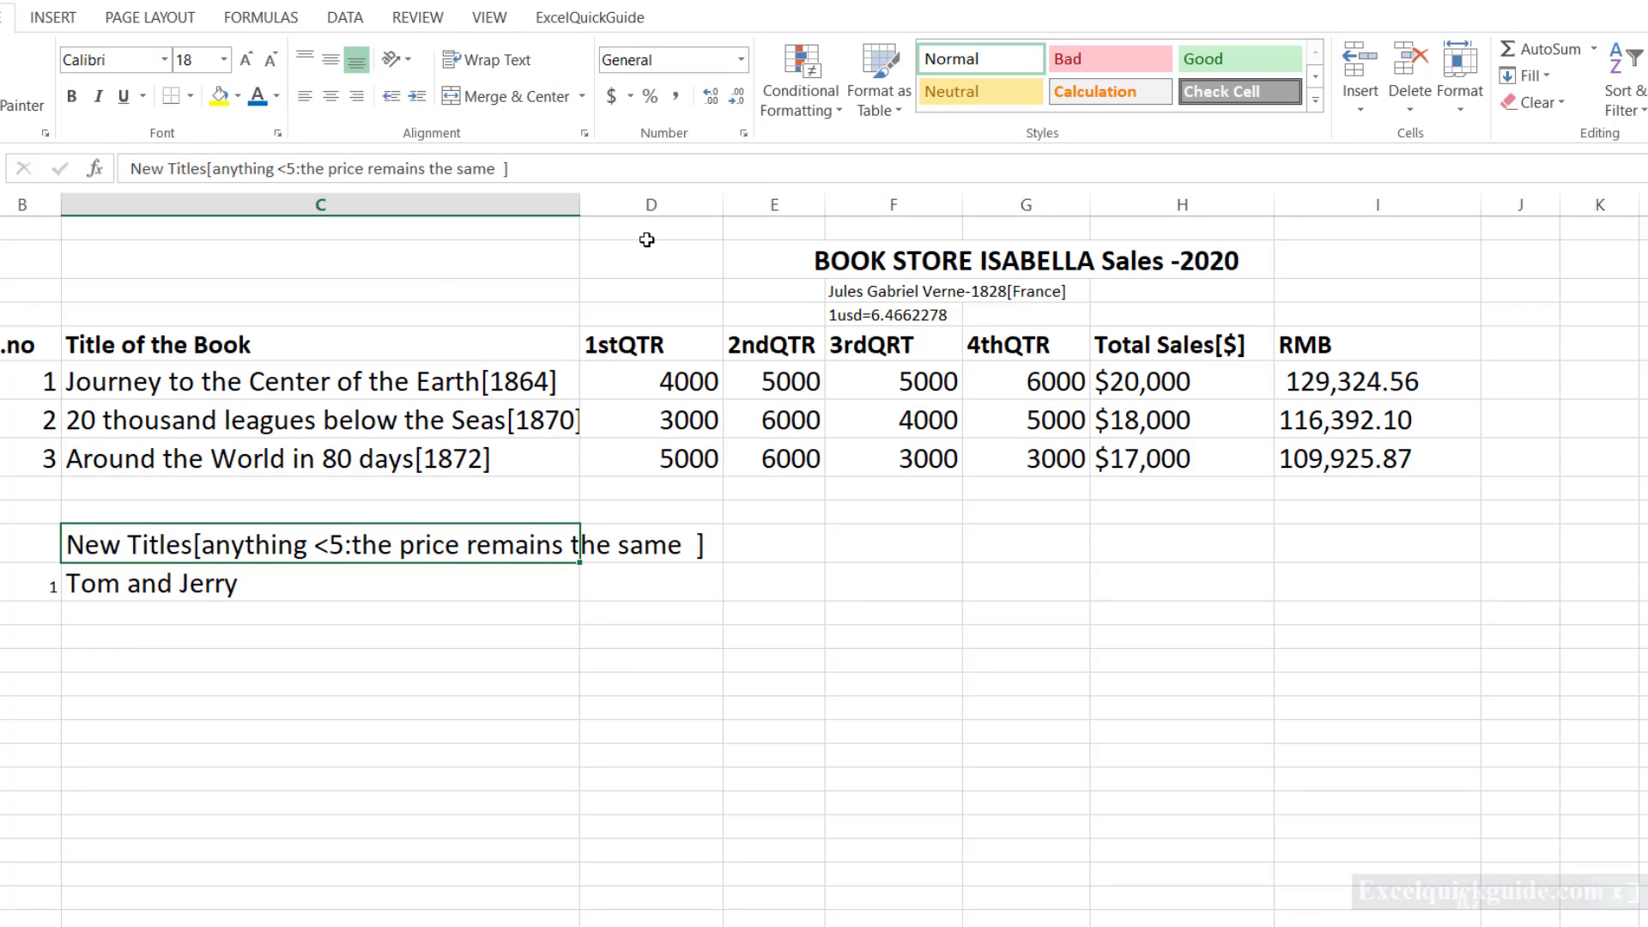
left_click(743, 133)
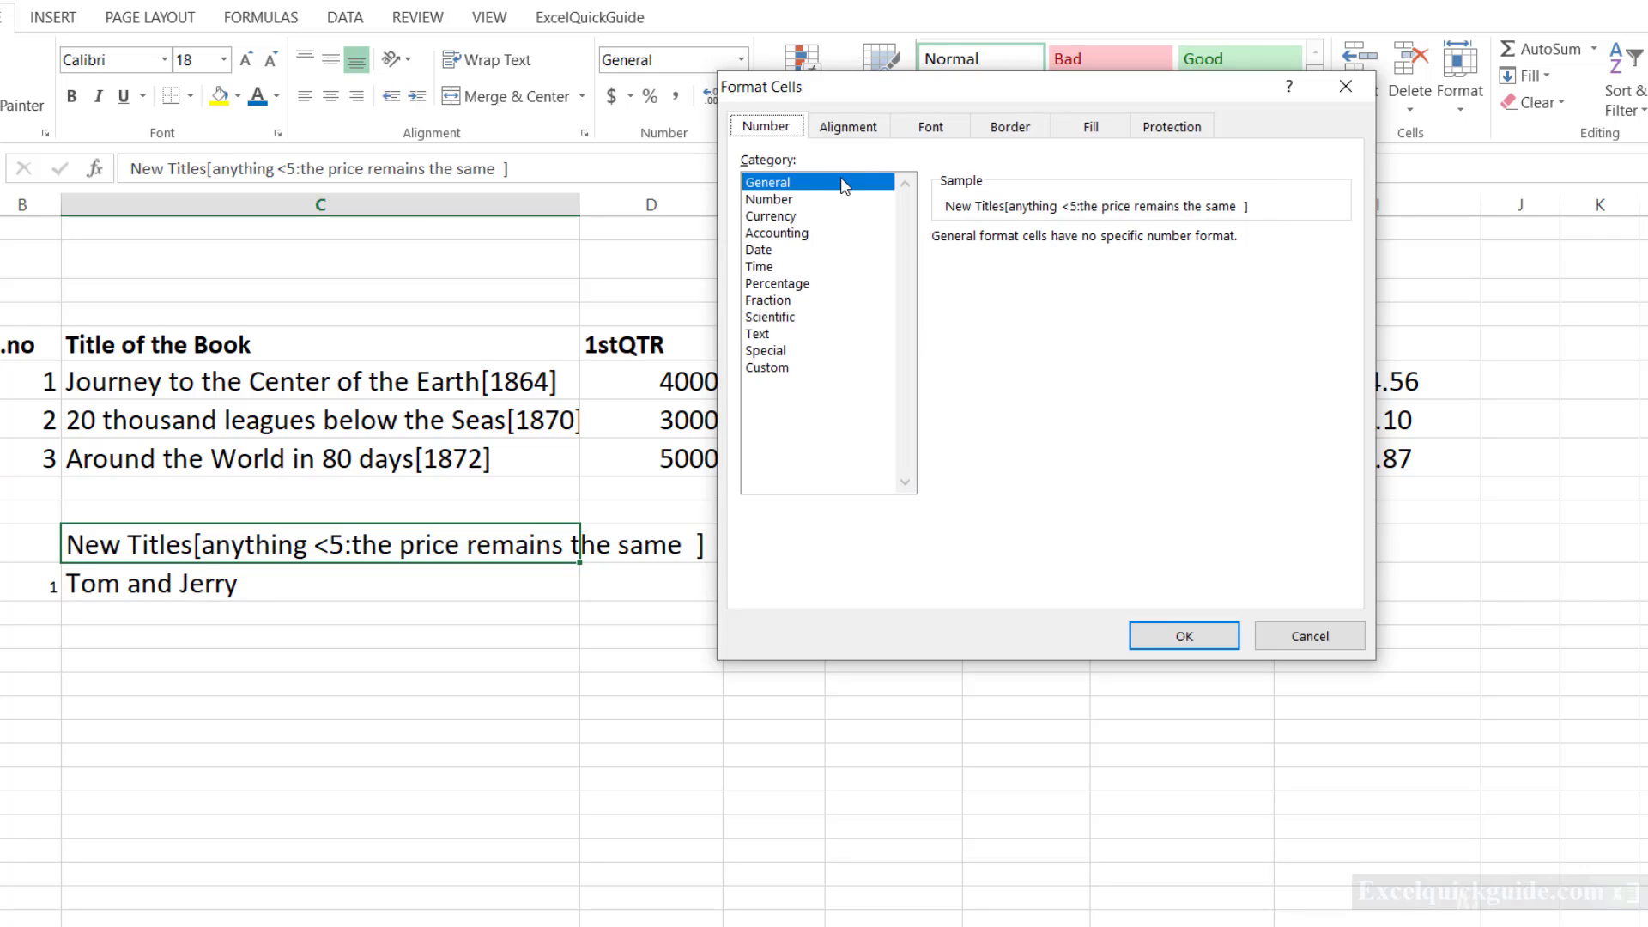
left_click(848, 128)
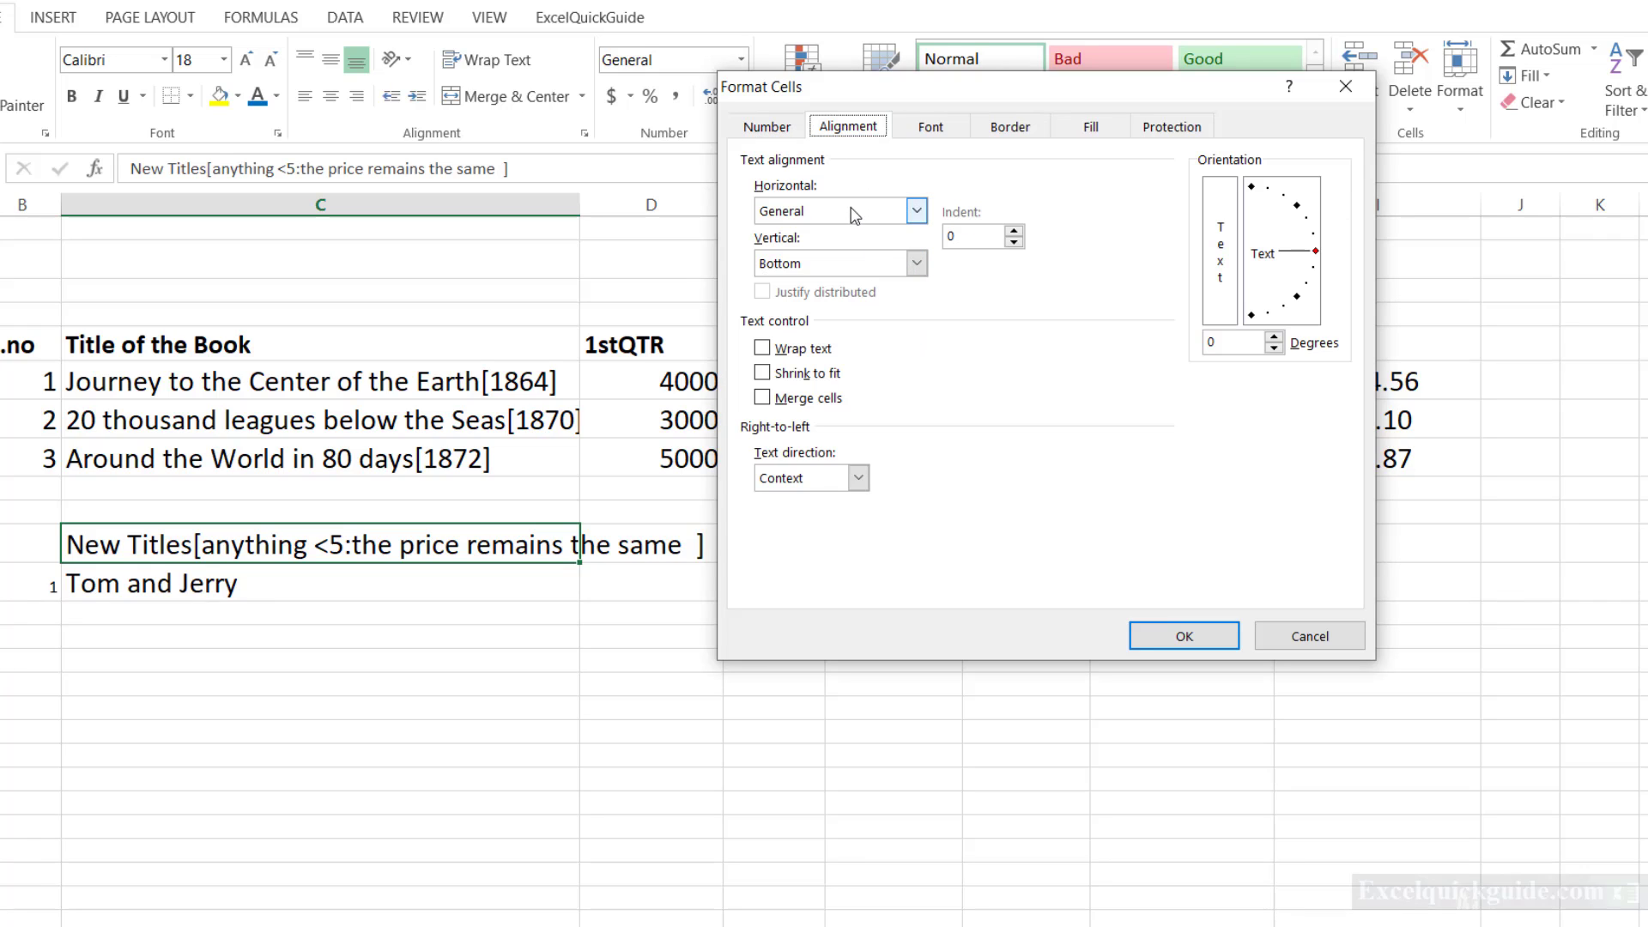
left_click(916, 211)
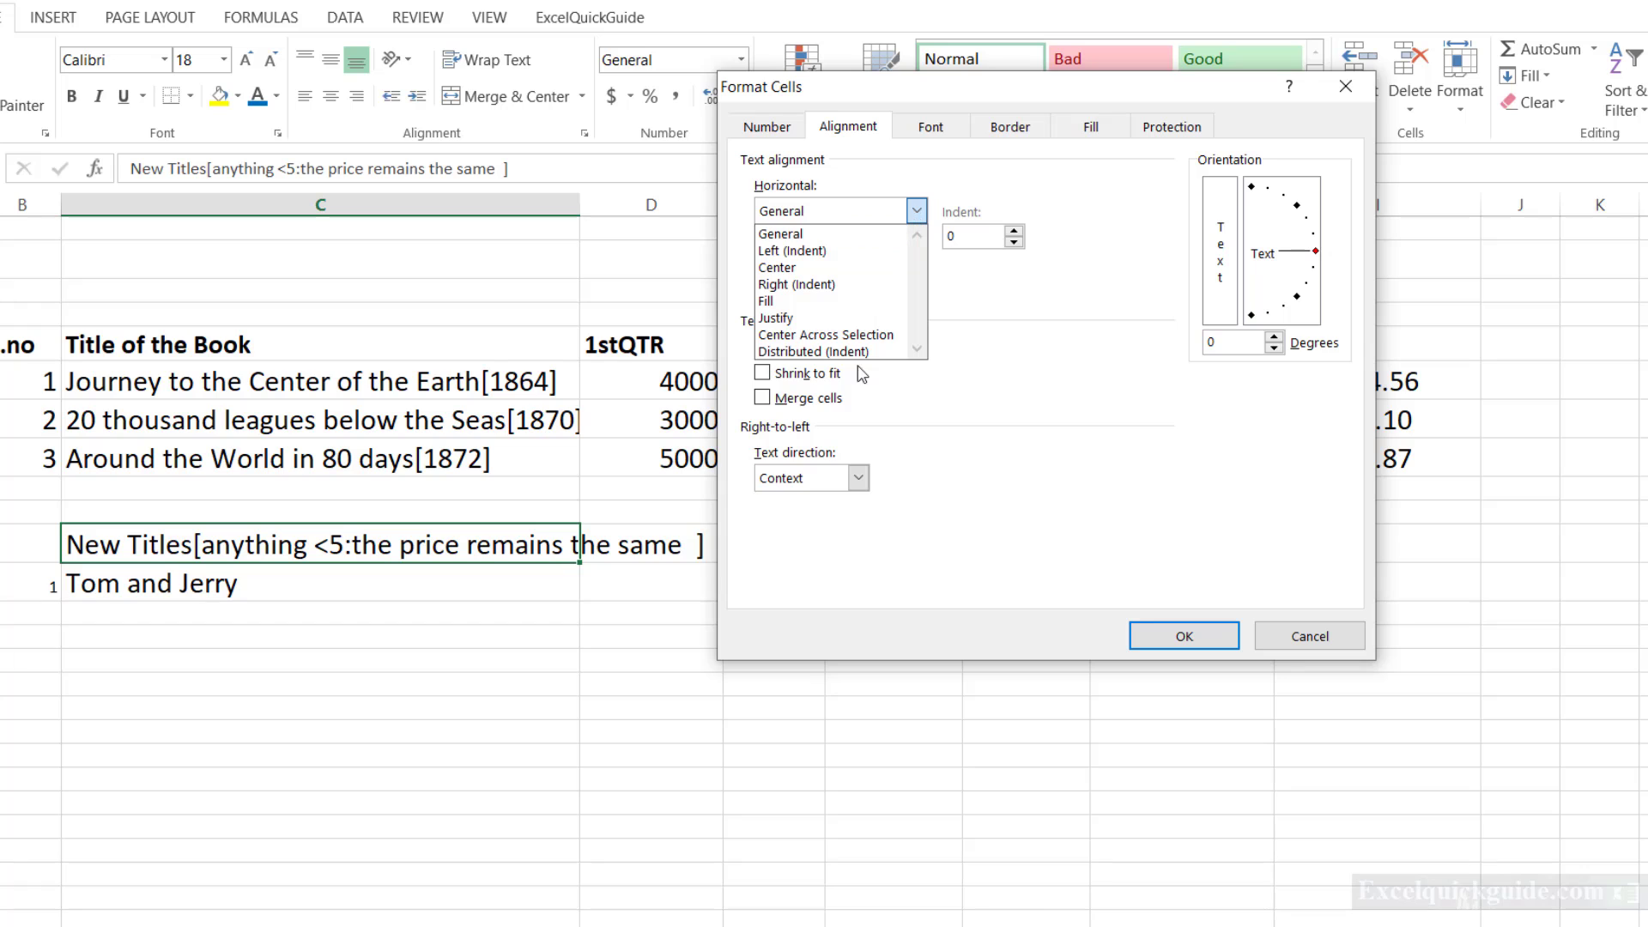
left_click(826, 335)
left_click(1199, 633)
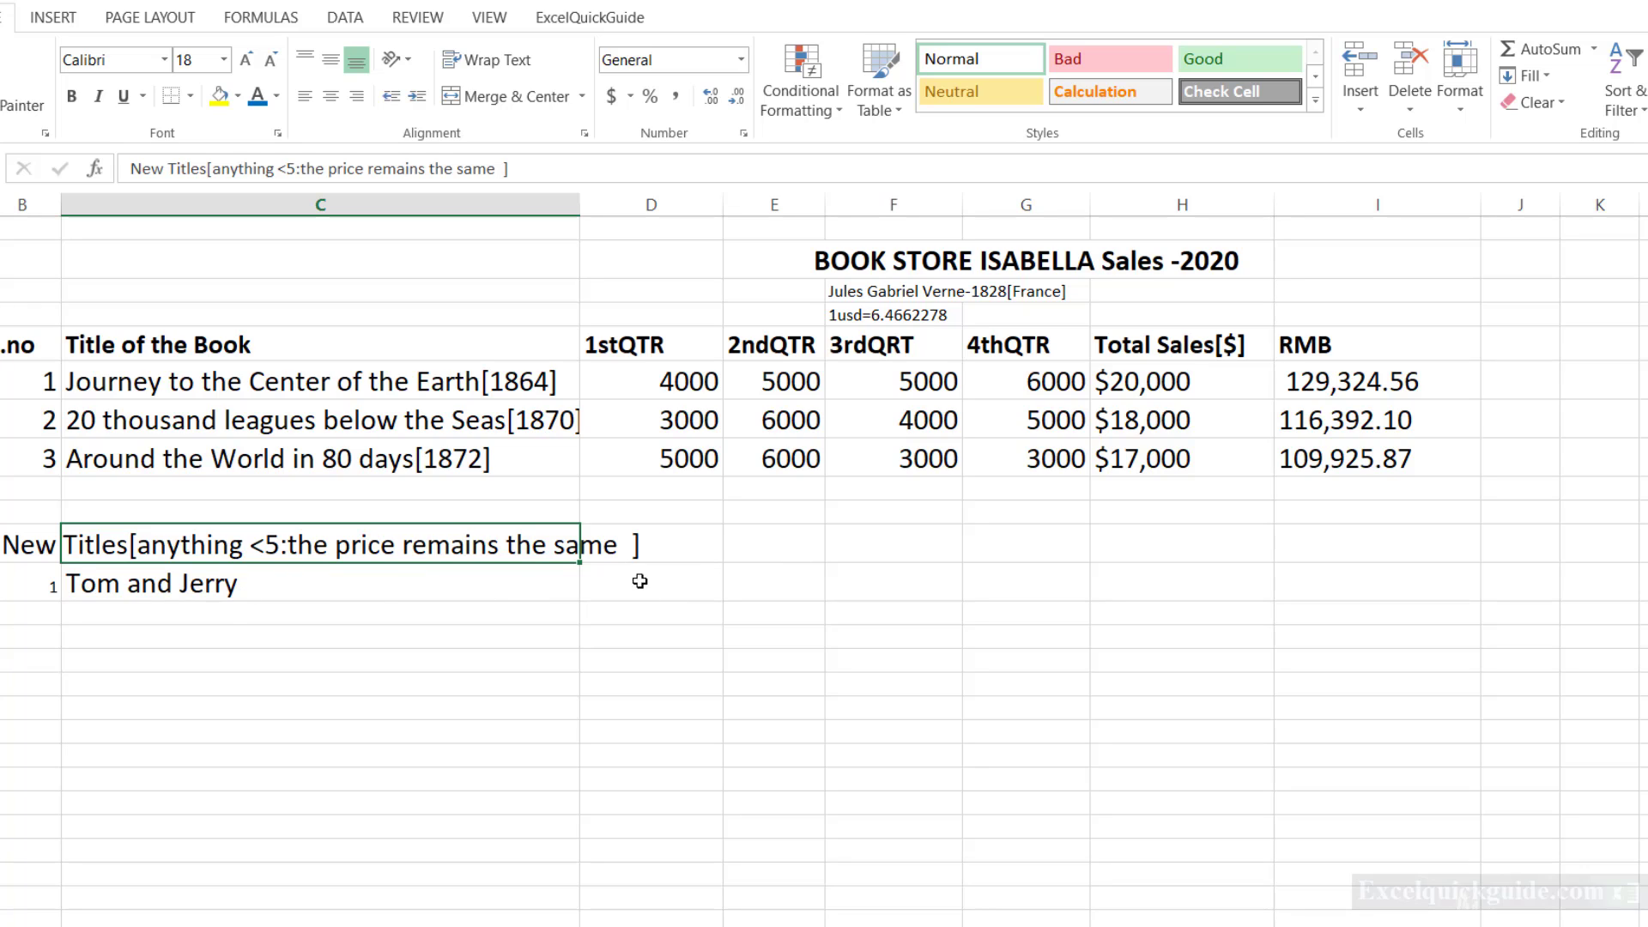
Replace the Tom and Jerry entry in column C with the column header "New Titles".
left_click(244, 584)
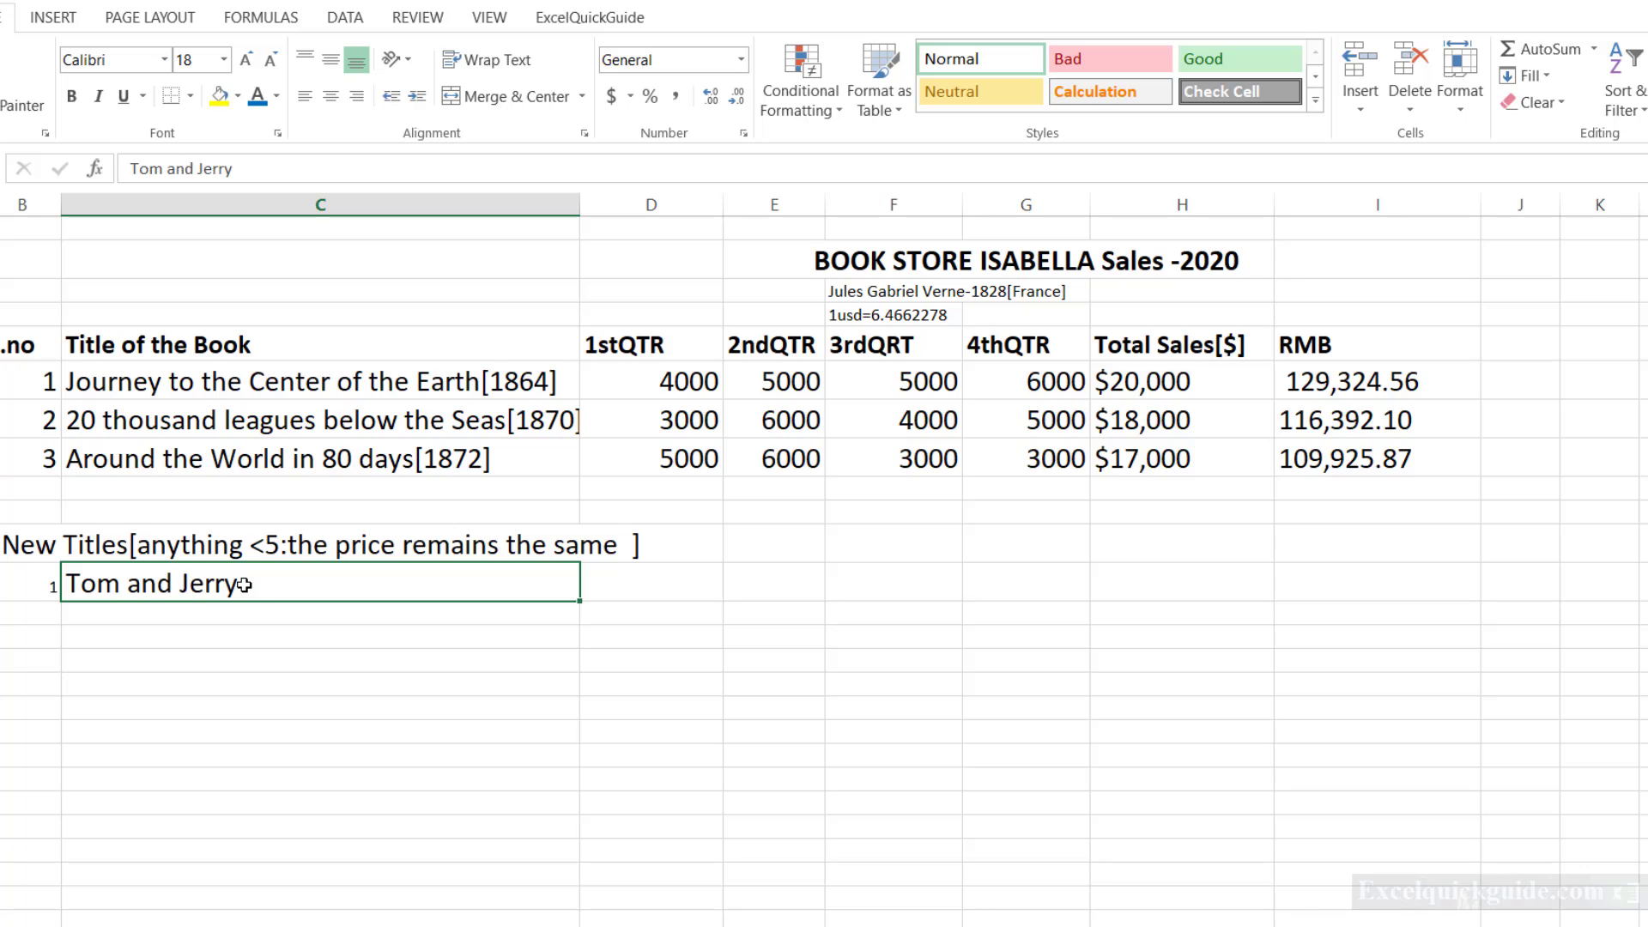
left_click(280, 168)
key("BackSpace")
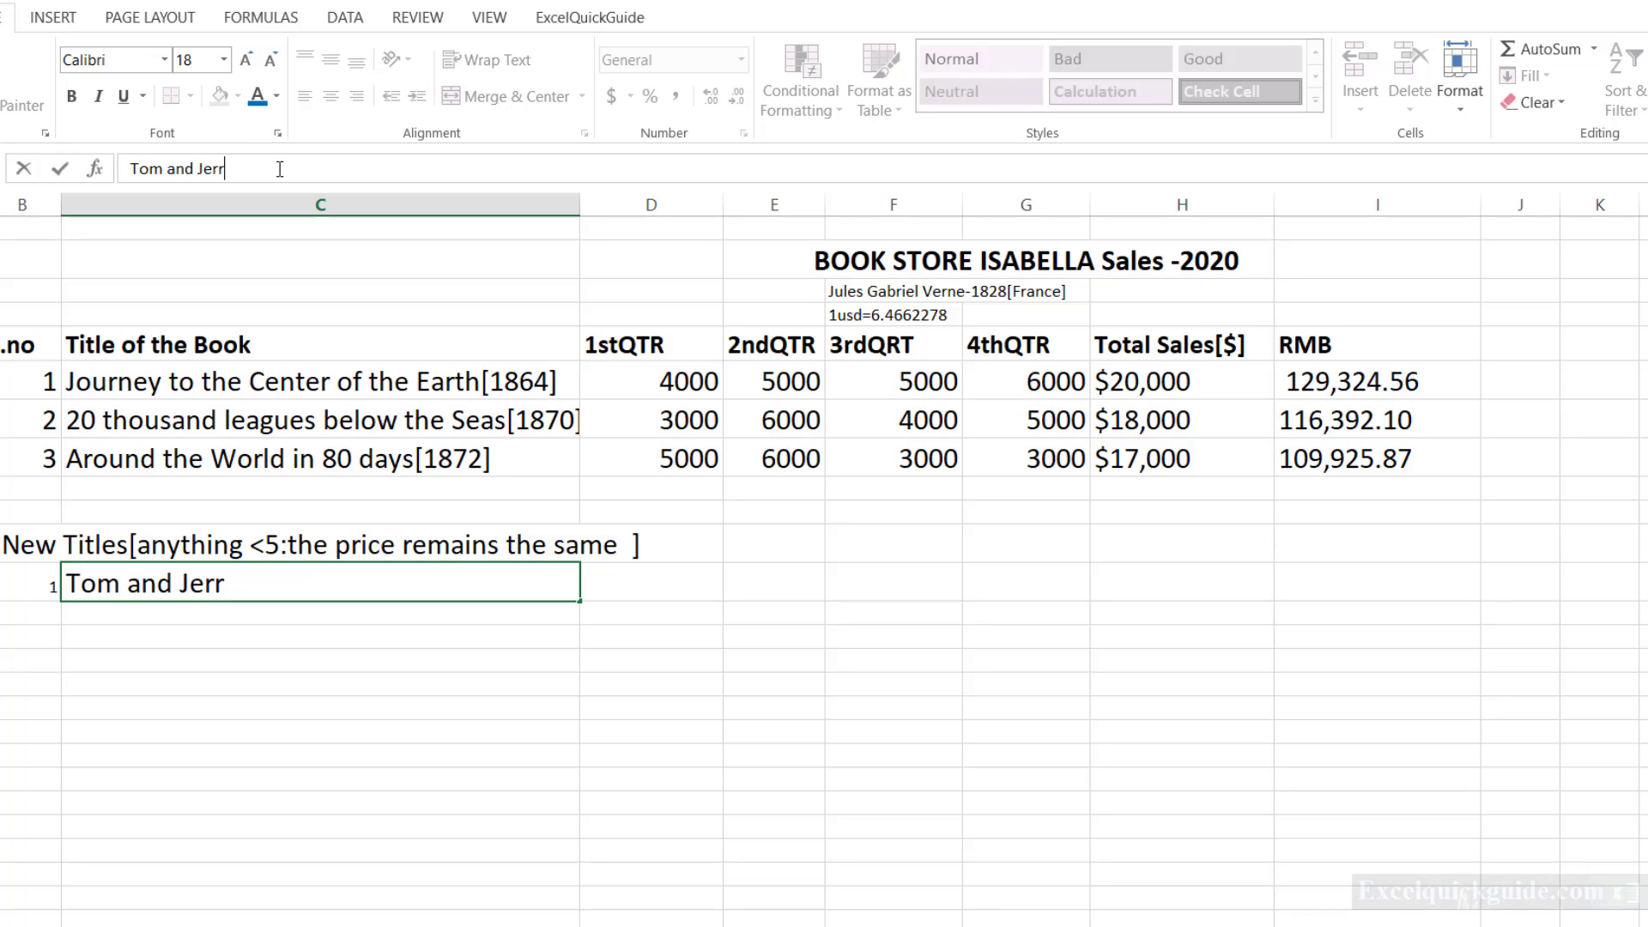
key("BackSpace")
key("BackSpace")
key("BackSpace")
key("BackSpace")
key("BackSpace")
key("BackSpace")
key("BackSpace")
key("BackSpace")
key("BackSpace")
key("BackSpace")
key("BackSpace")
key("BackSpace")
type("Ne")
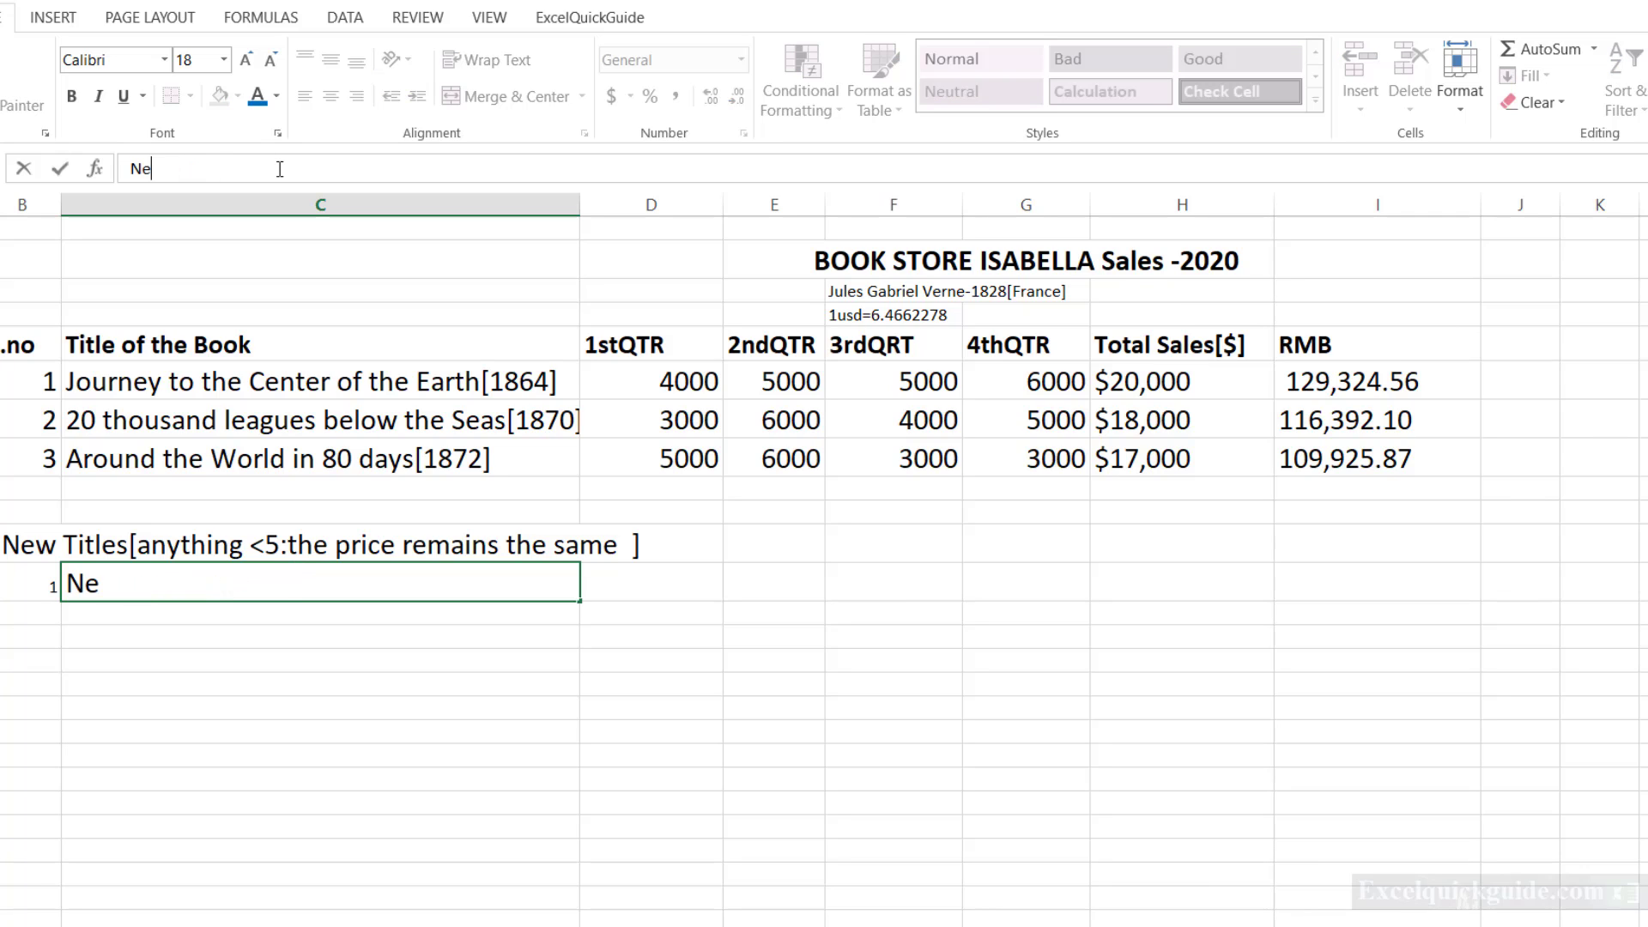
type("w Titles")
key("Tab")
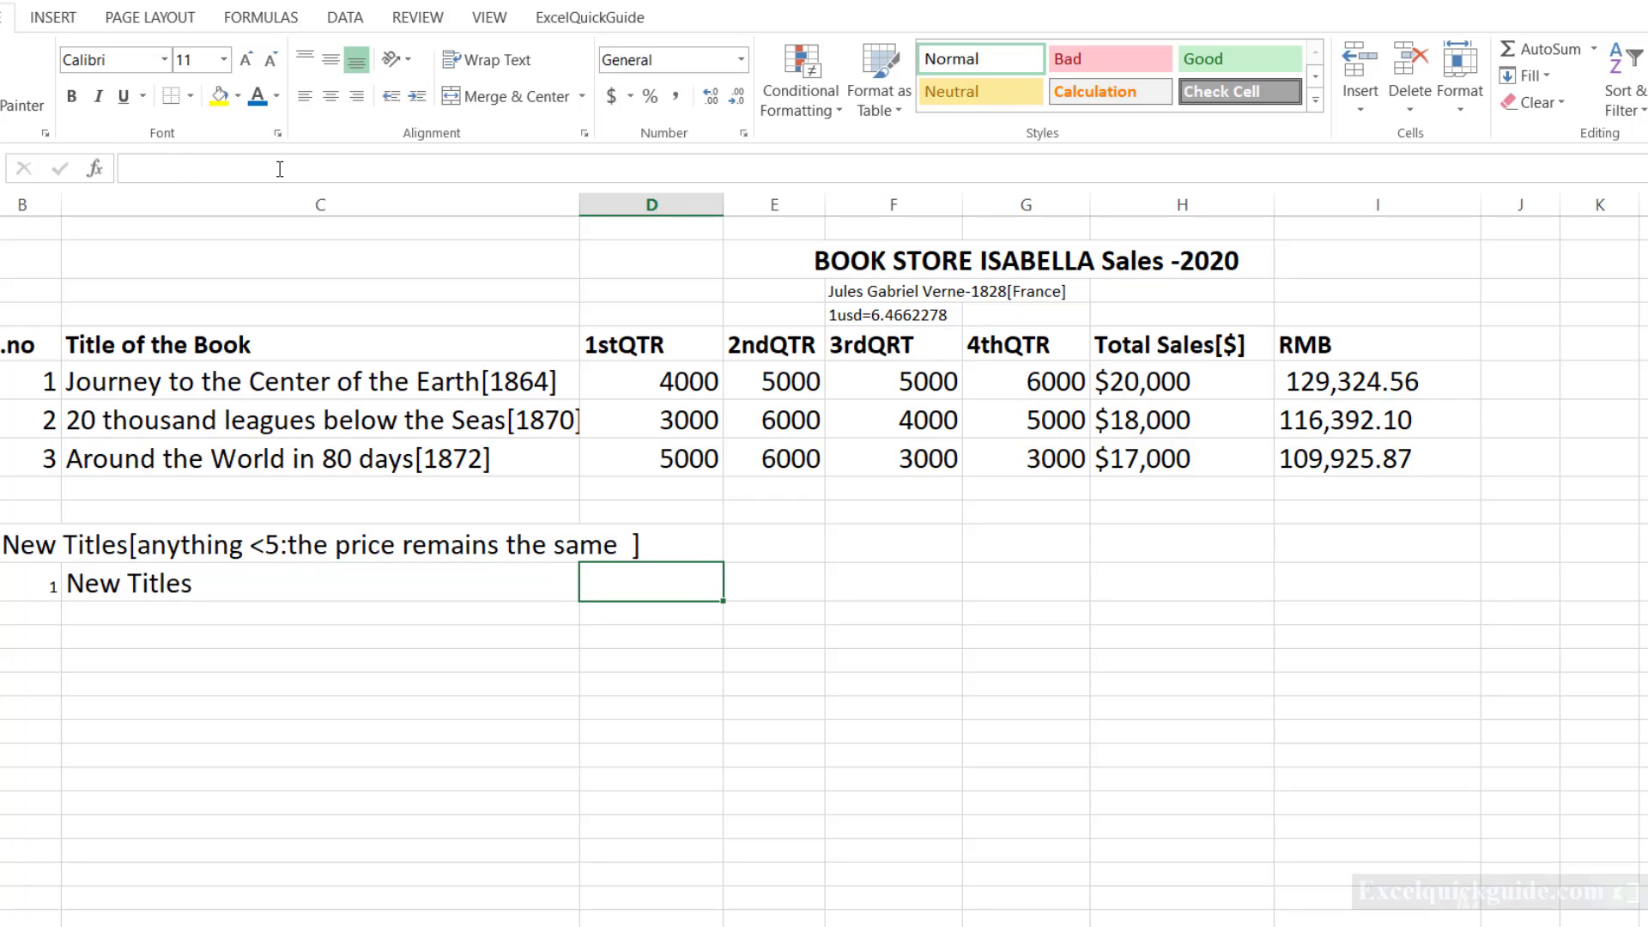
Add the column headers "Price" in column D and "New Pricing" in column E of the New Titles row.
type("Price")
key("Tab")
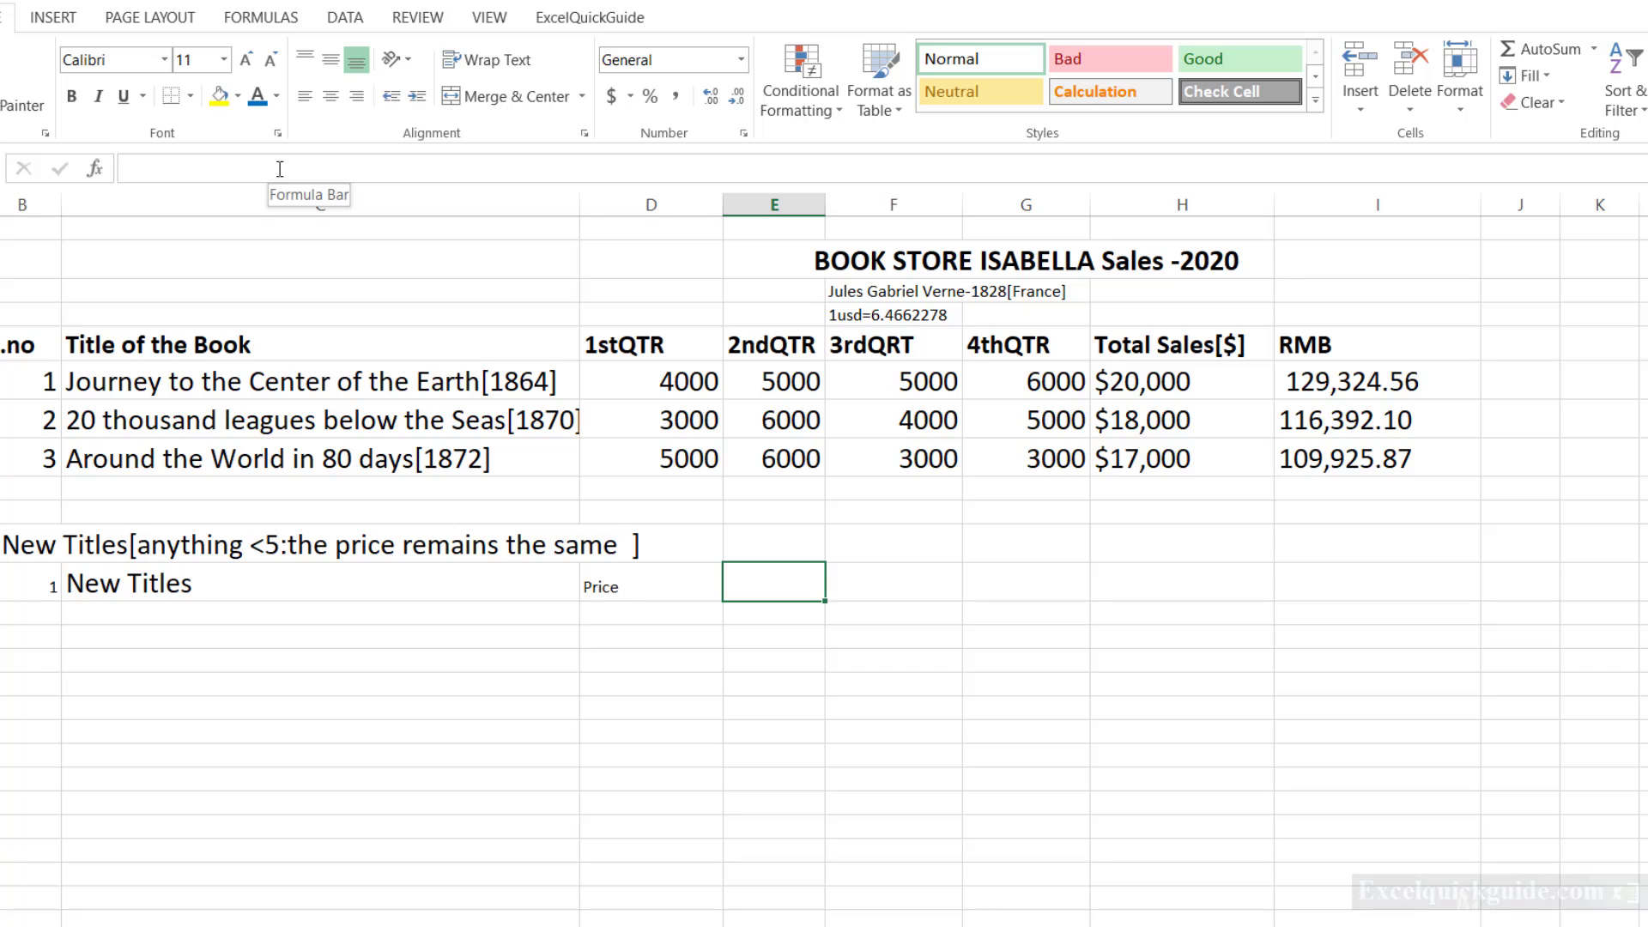
type("Ne")
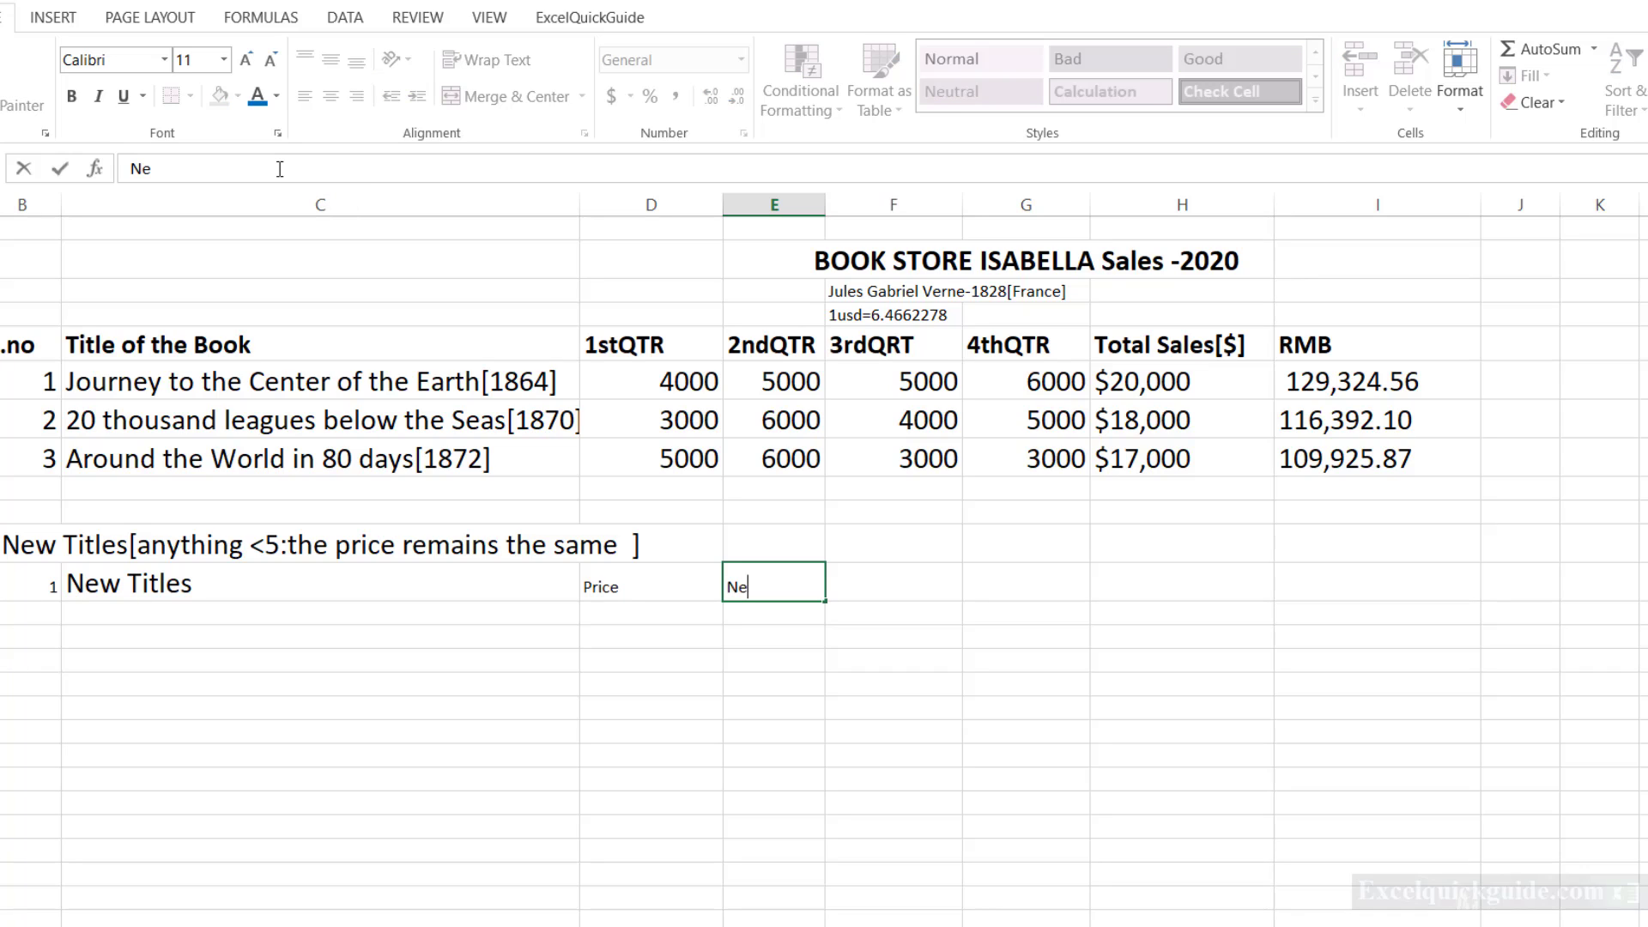
type("w Pricing")
key("Tab")
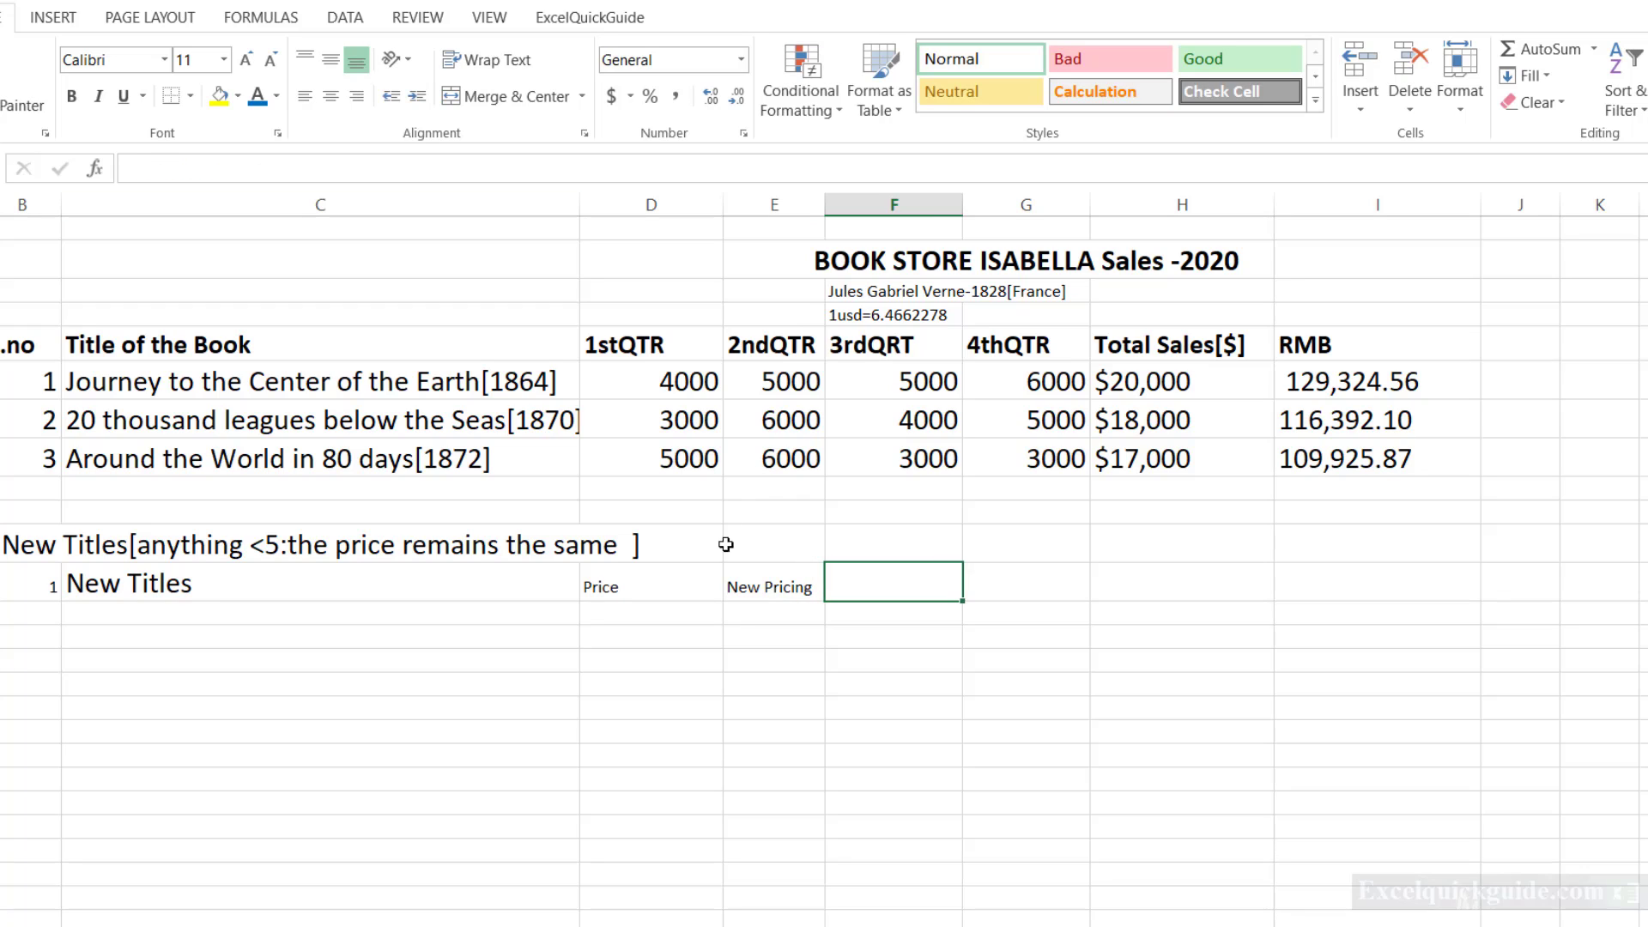
Format the new header row at 18 pt with the bold serial-number header in column B, and widen column E to fit New Pricing.
left_click(685, 582)
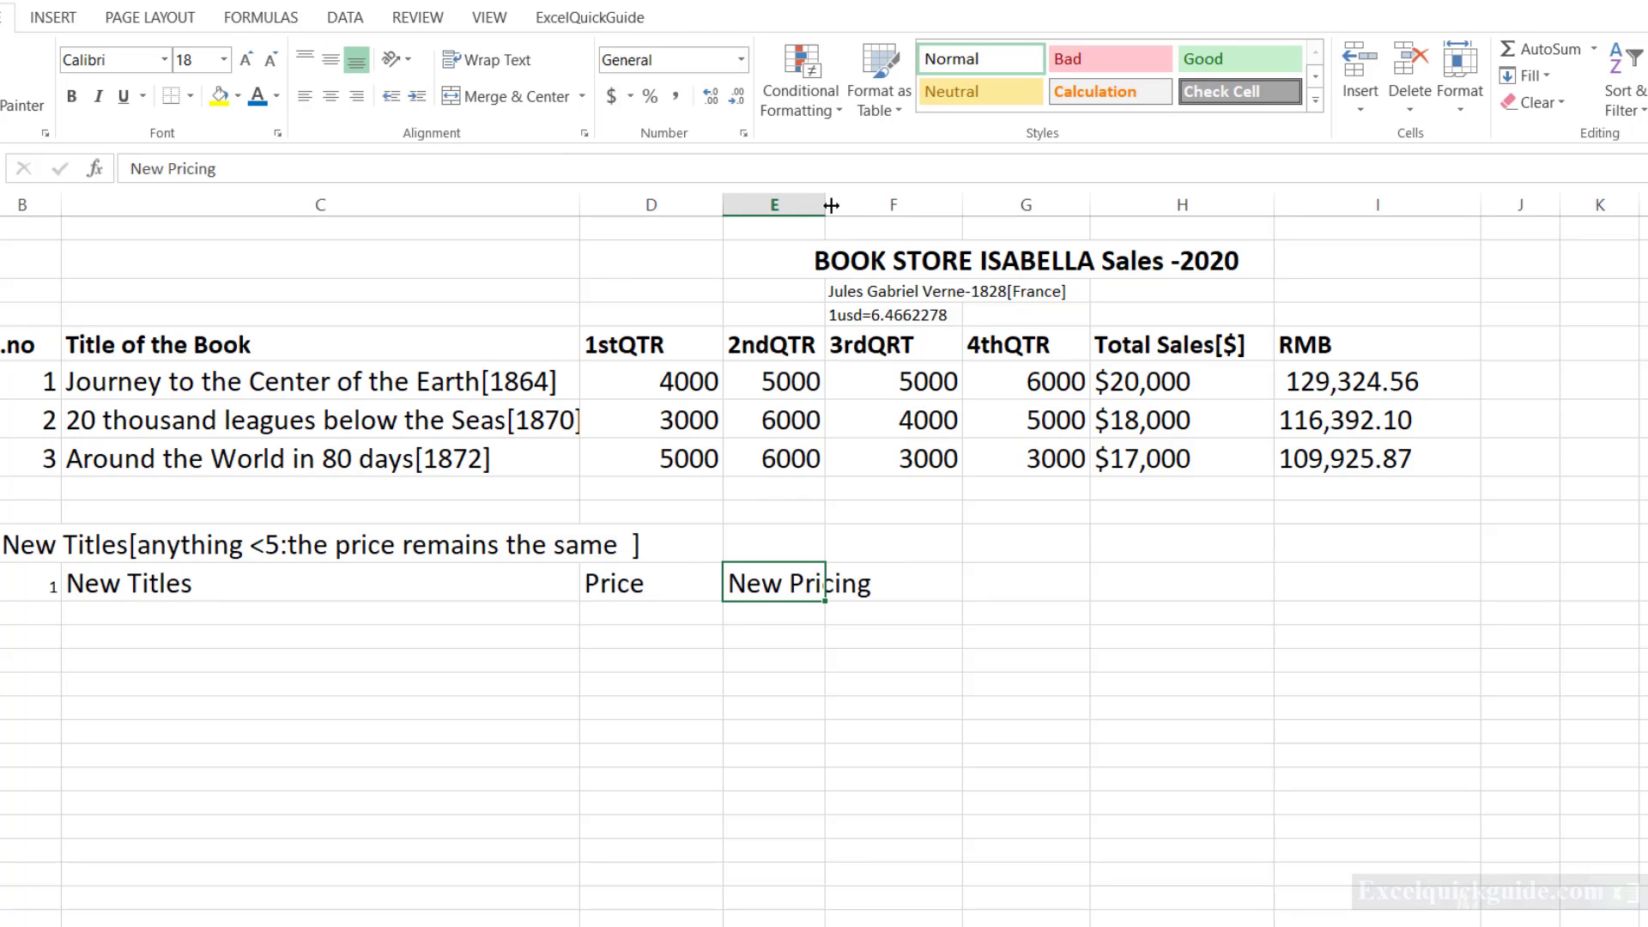
left_click_drag(827, 204, 875, 204)
left_click(163, 613)
Fill the first row under the new headers with number 1, title "Tom and Jerry" and price 4.98.
left_click(43, 613)
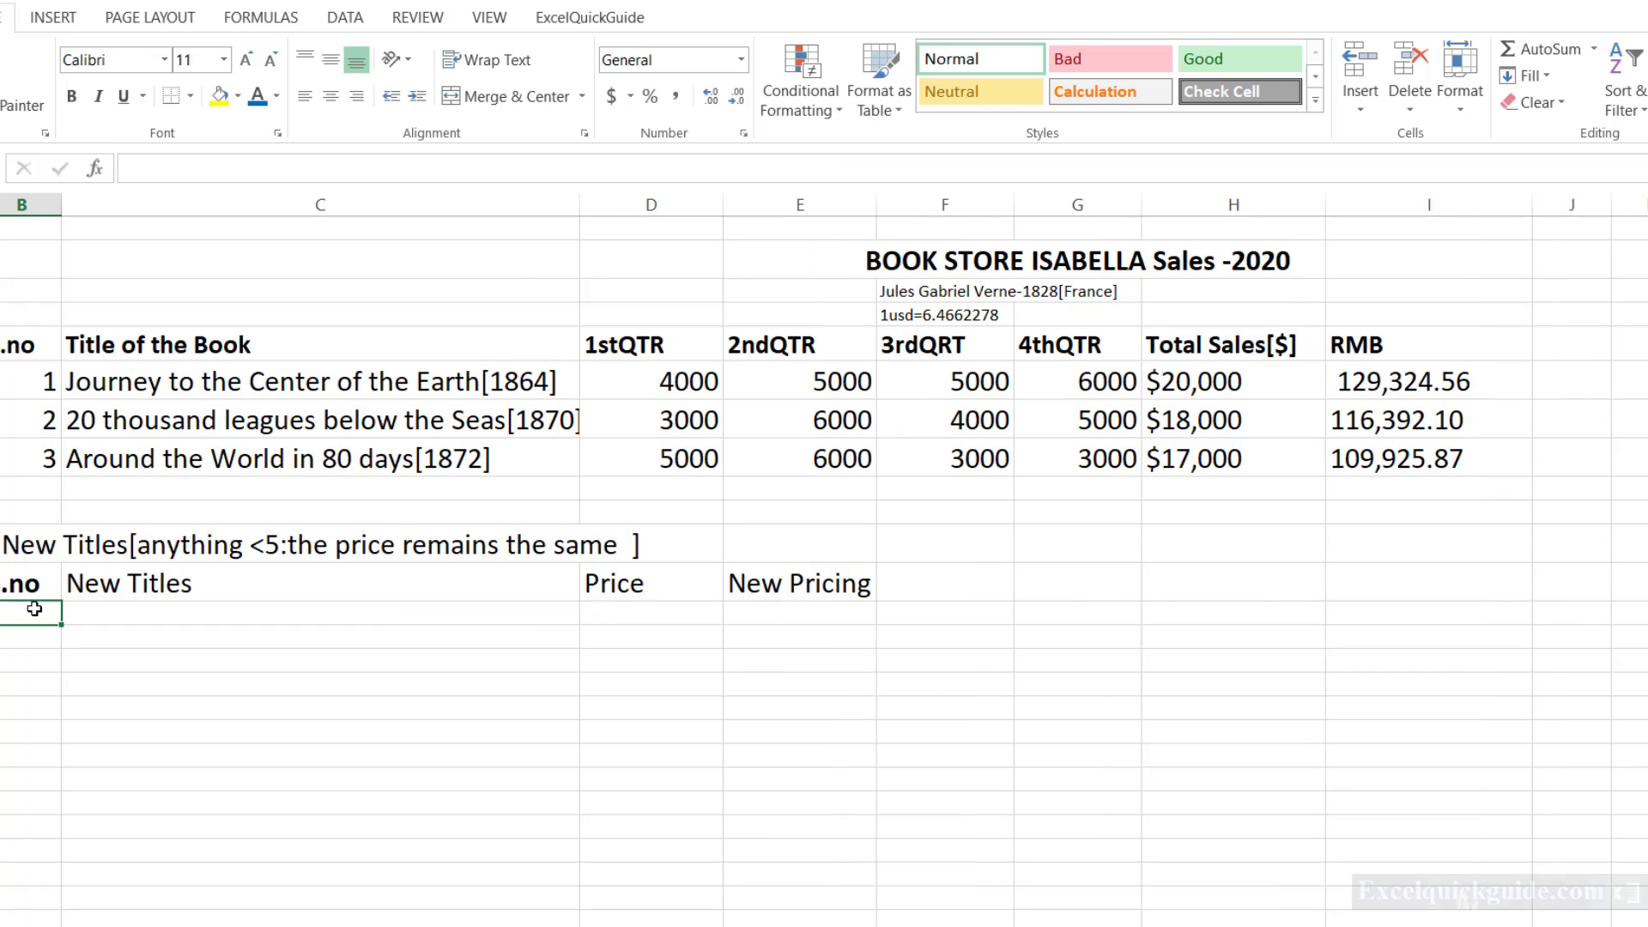
type("1")
key("Tab")
type("Tom and Jerry")
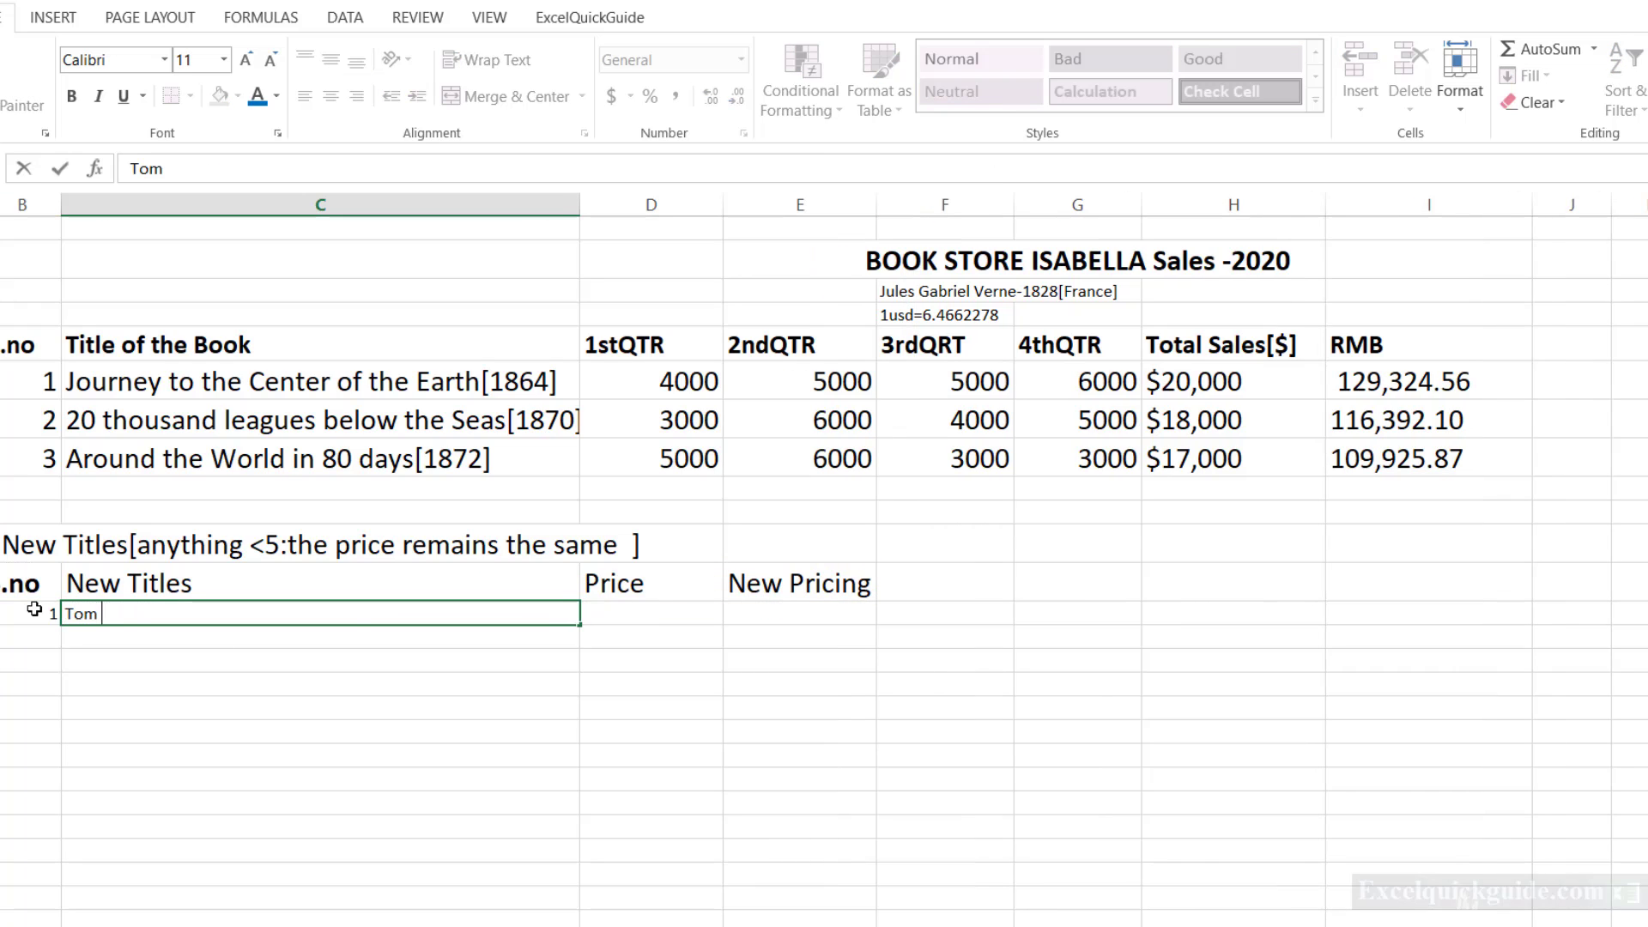
key("Tab")
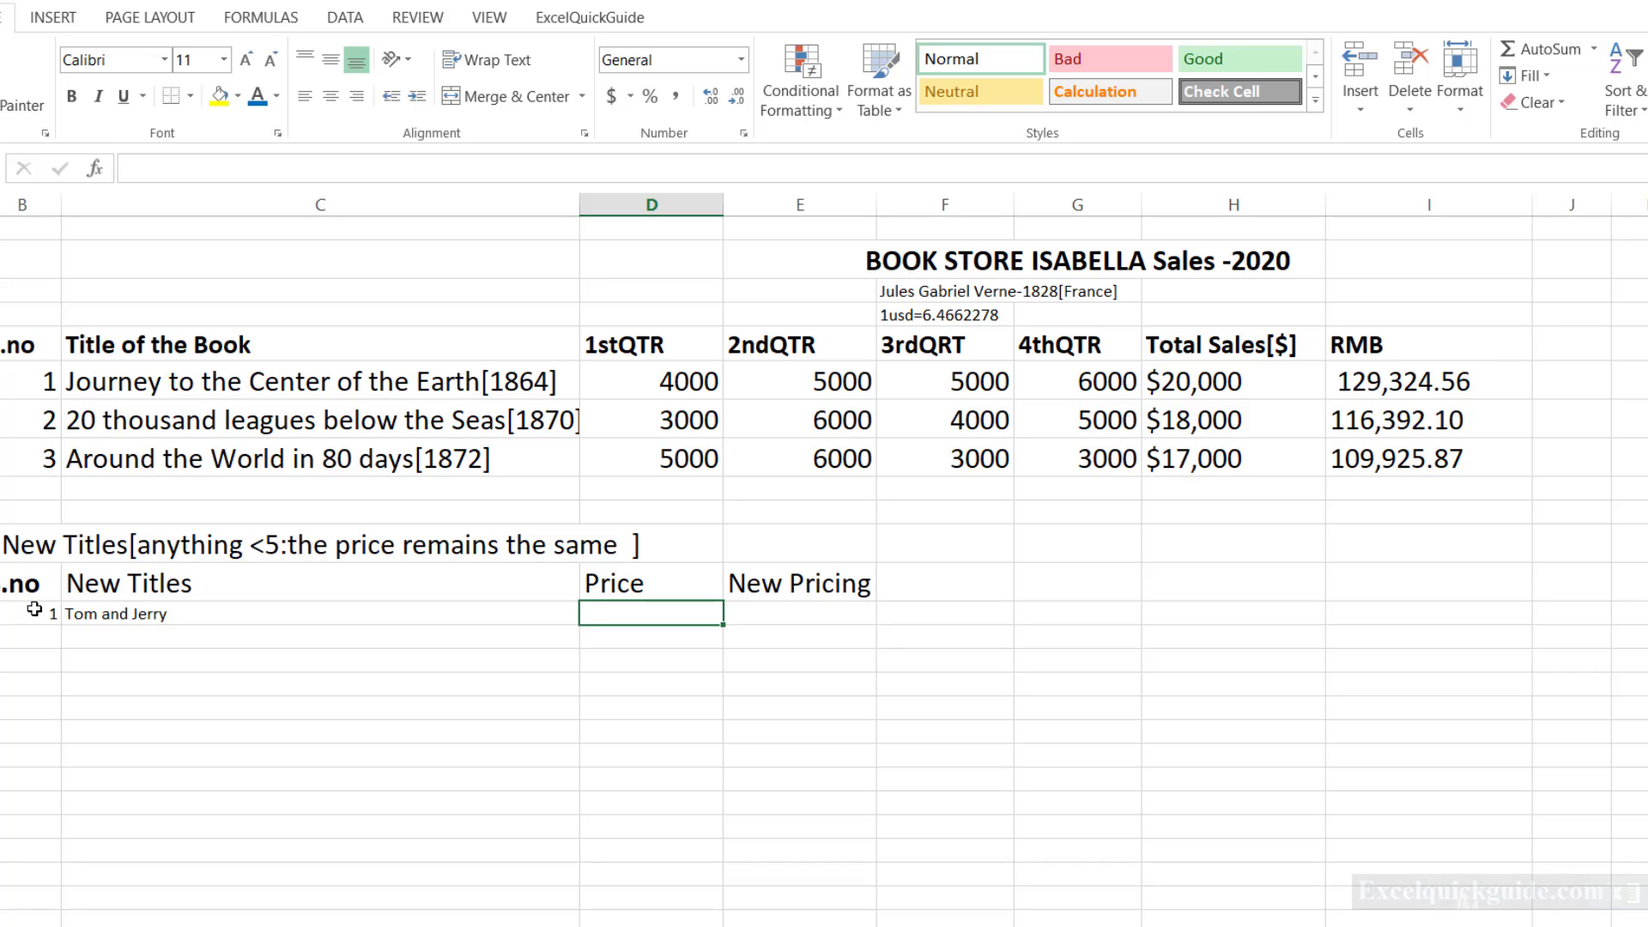
type("4.98")
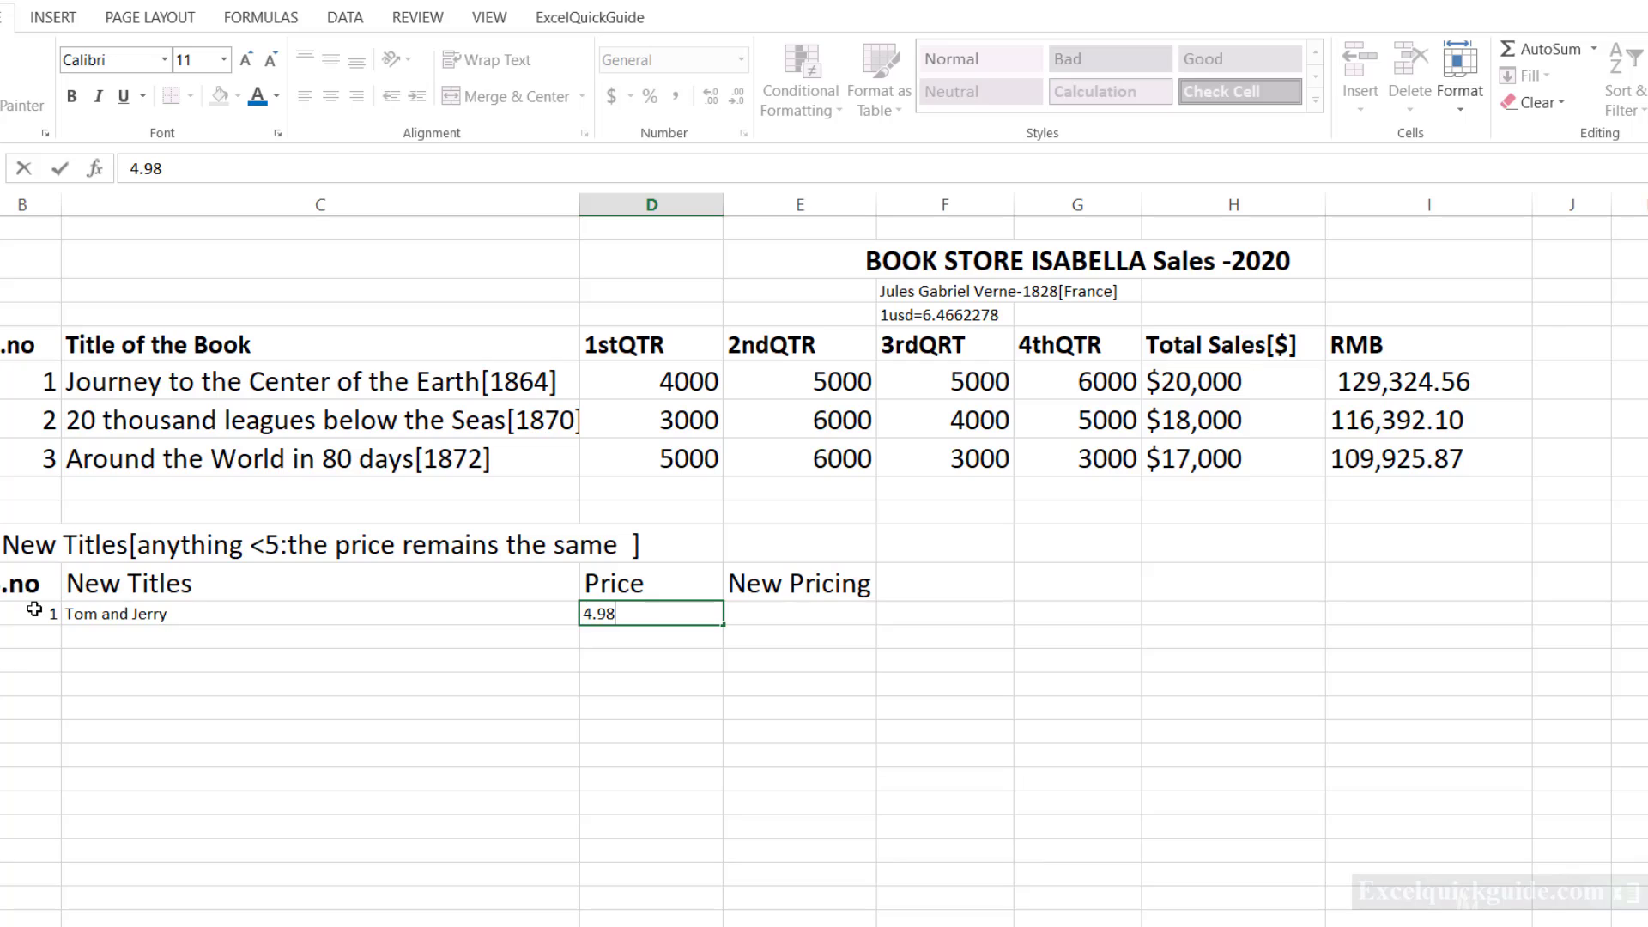
key("Return")
Number the next row 2 and enter the title "Mickey and Donald".
type("2")
key("Tab")
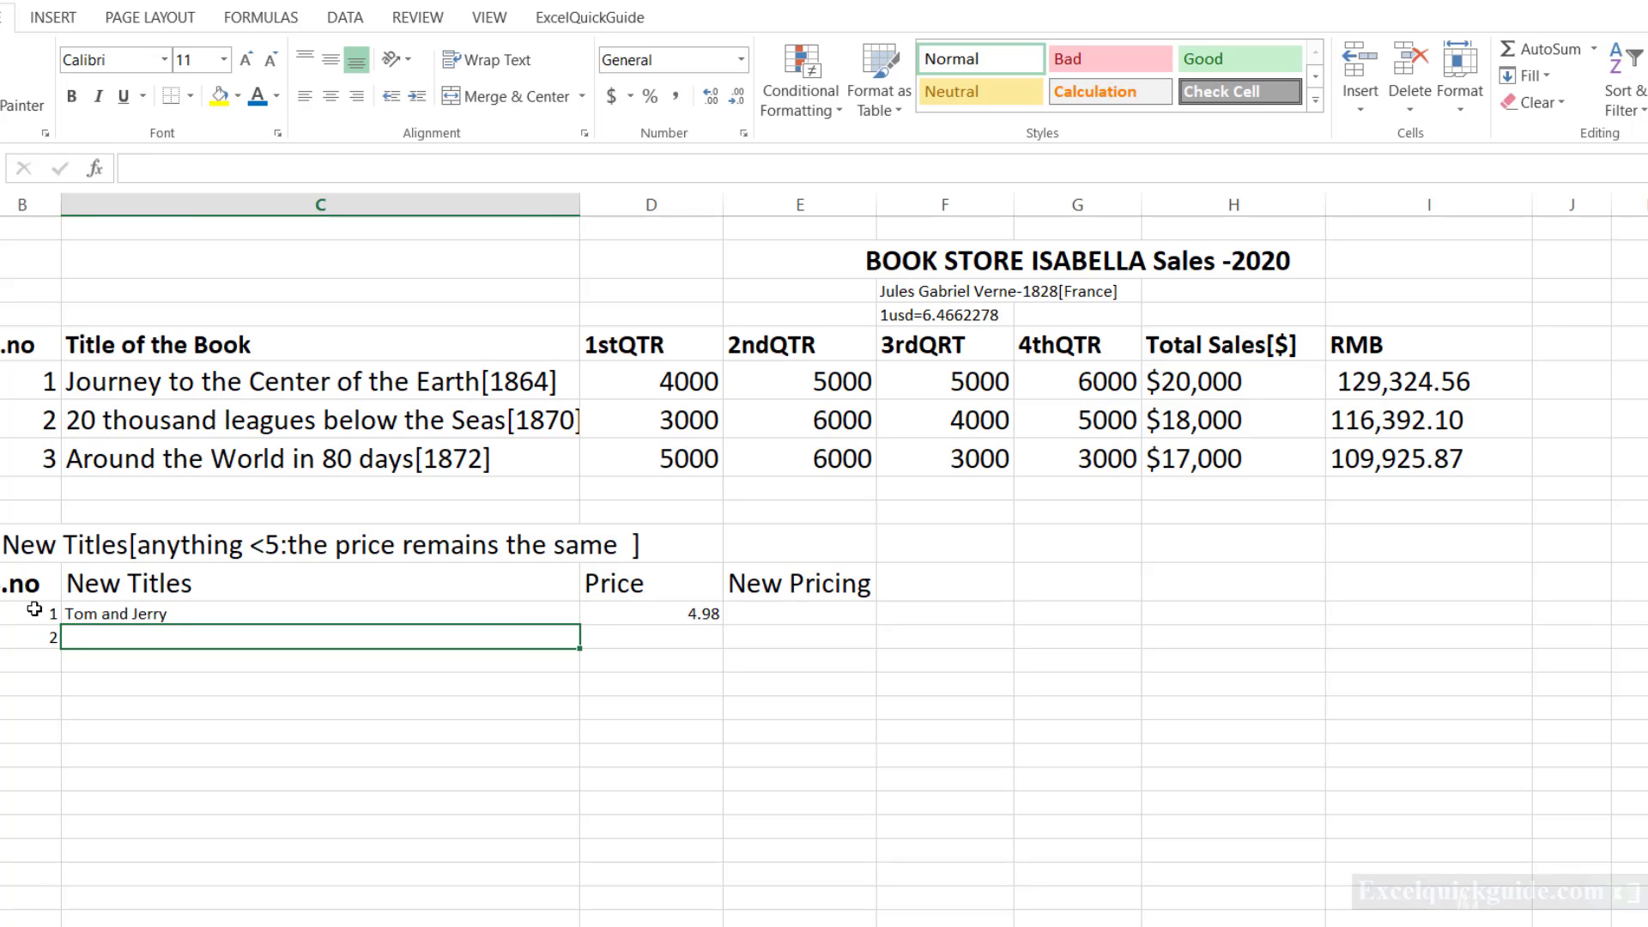
type("Mickey an")
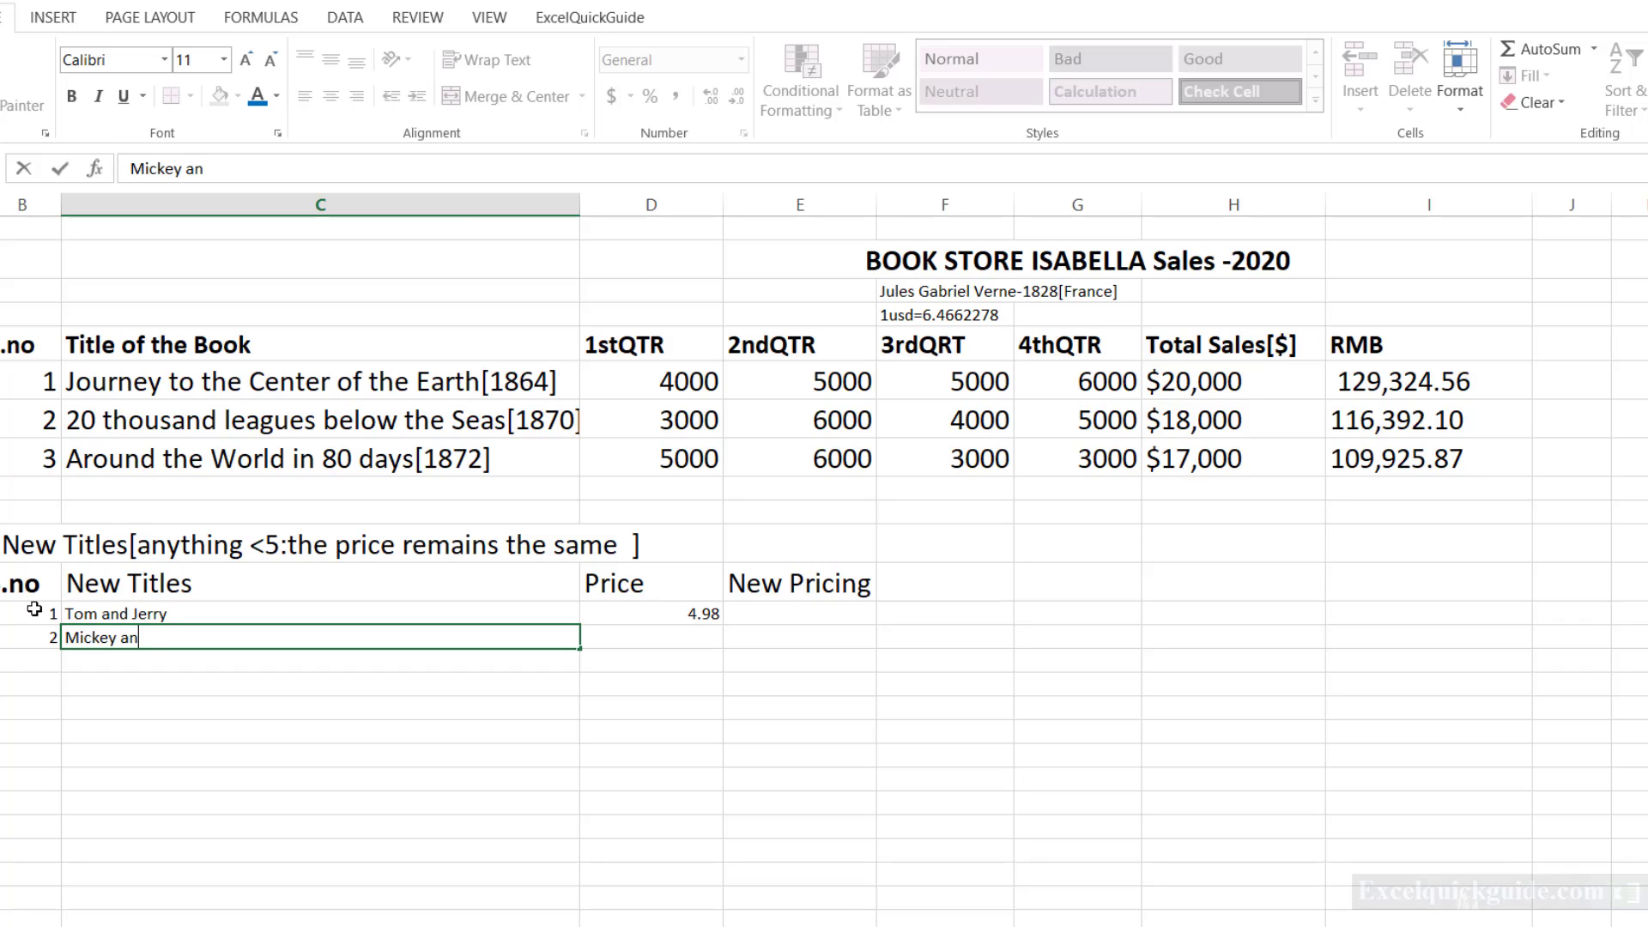
type("d Donald")
key("Tab")
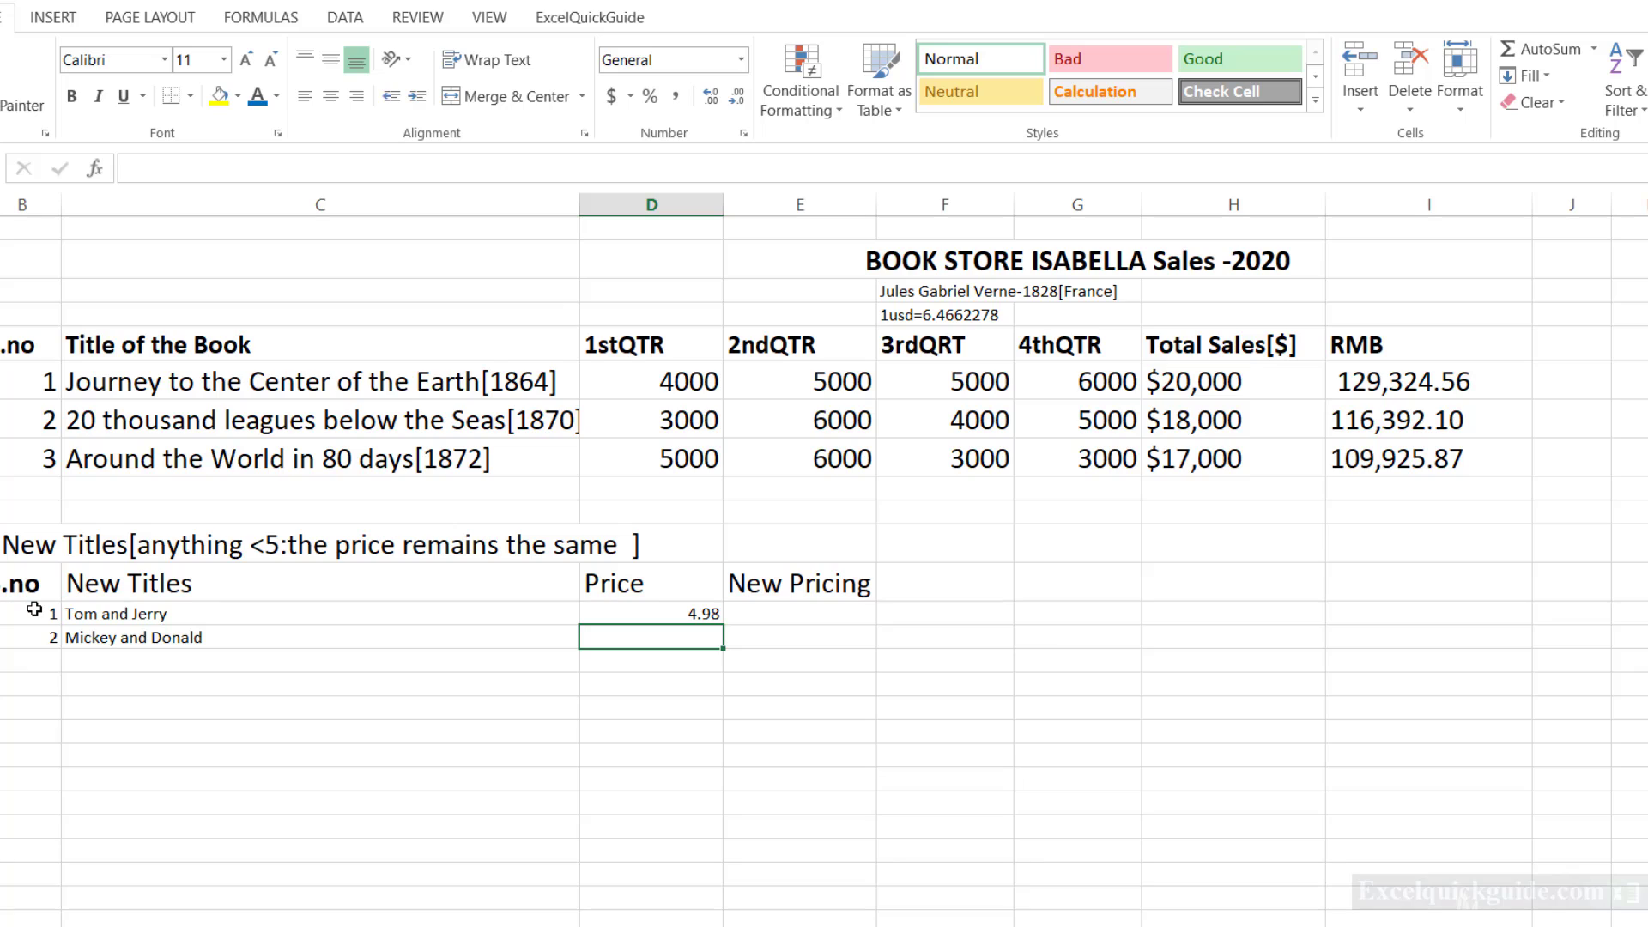
Enter 6.76 as the price of Mickey and Donald.
type("6.")
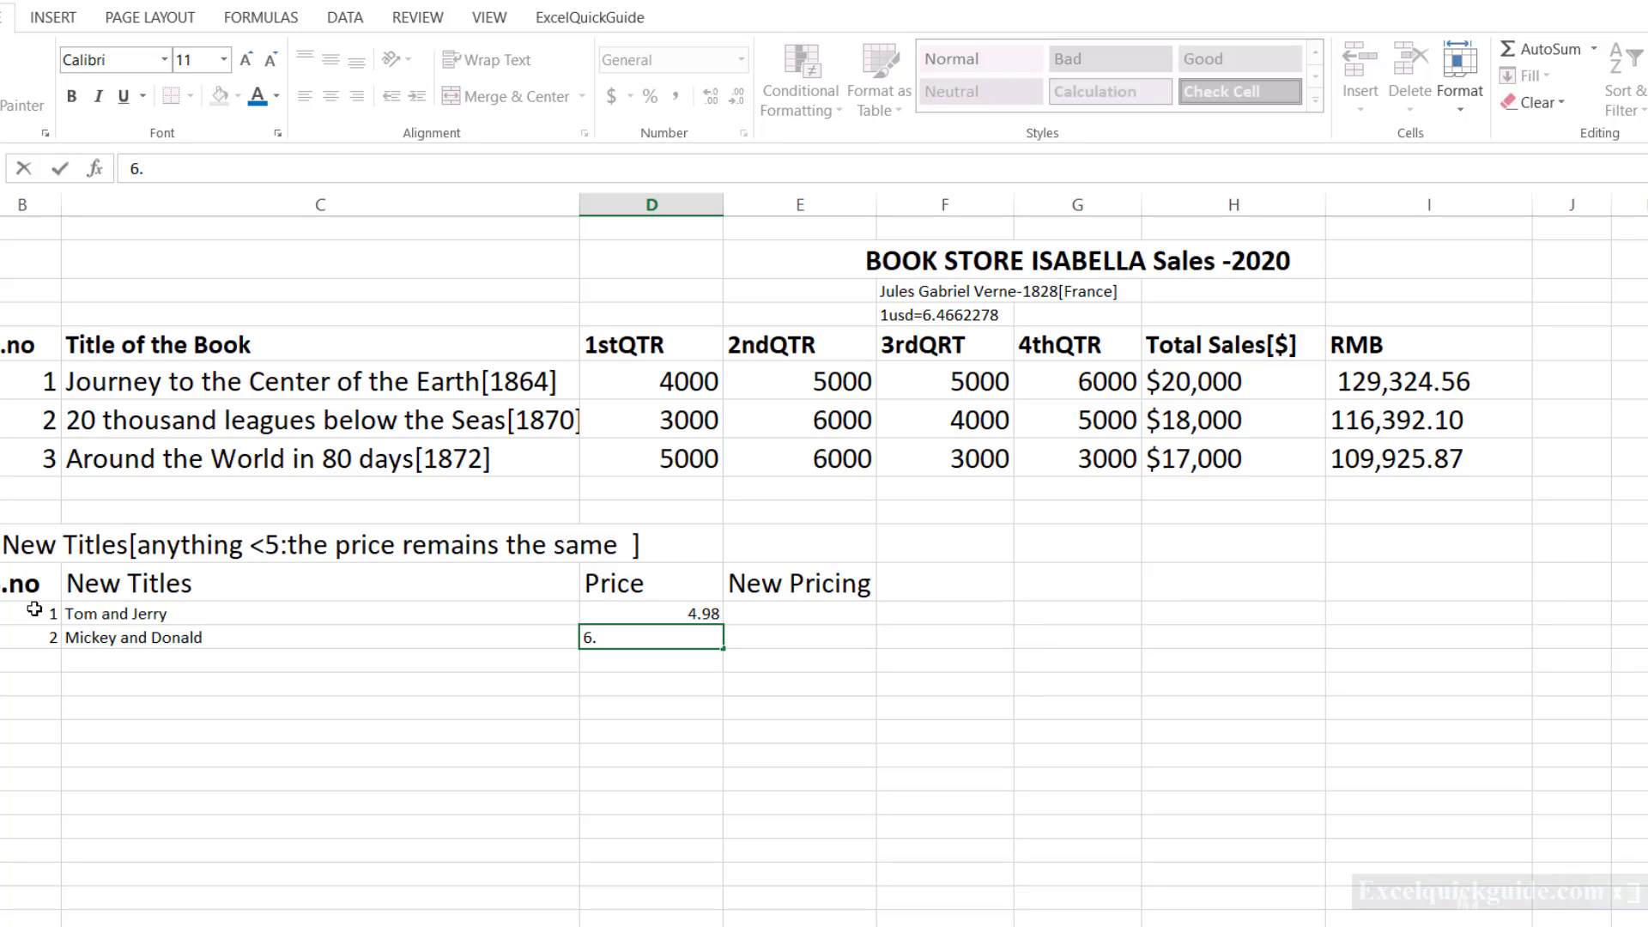
type("76")
key("Return")
Fill the third New Titles row with number 3, title "Enchanted" and price 3.46.
type("3")
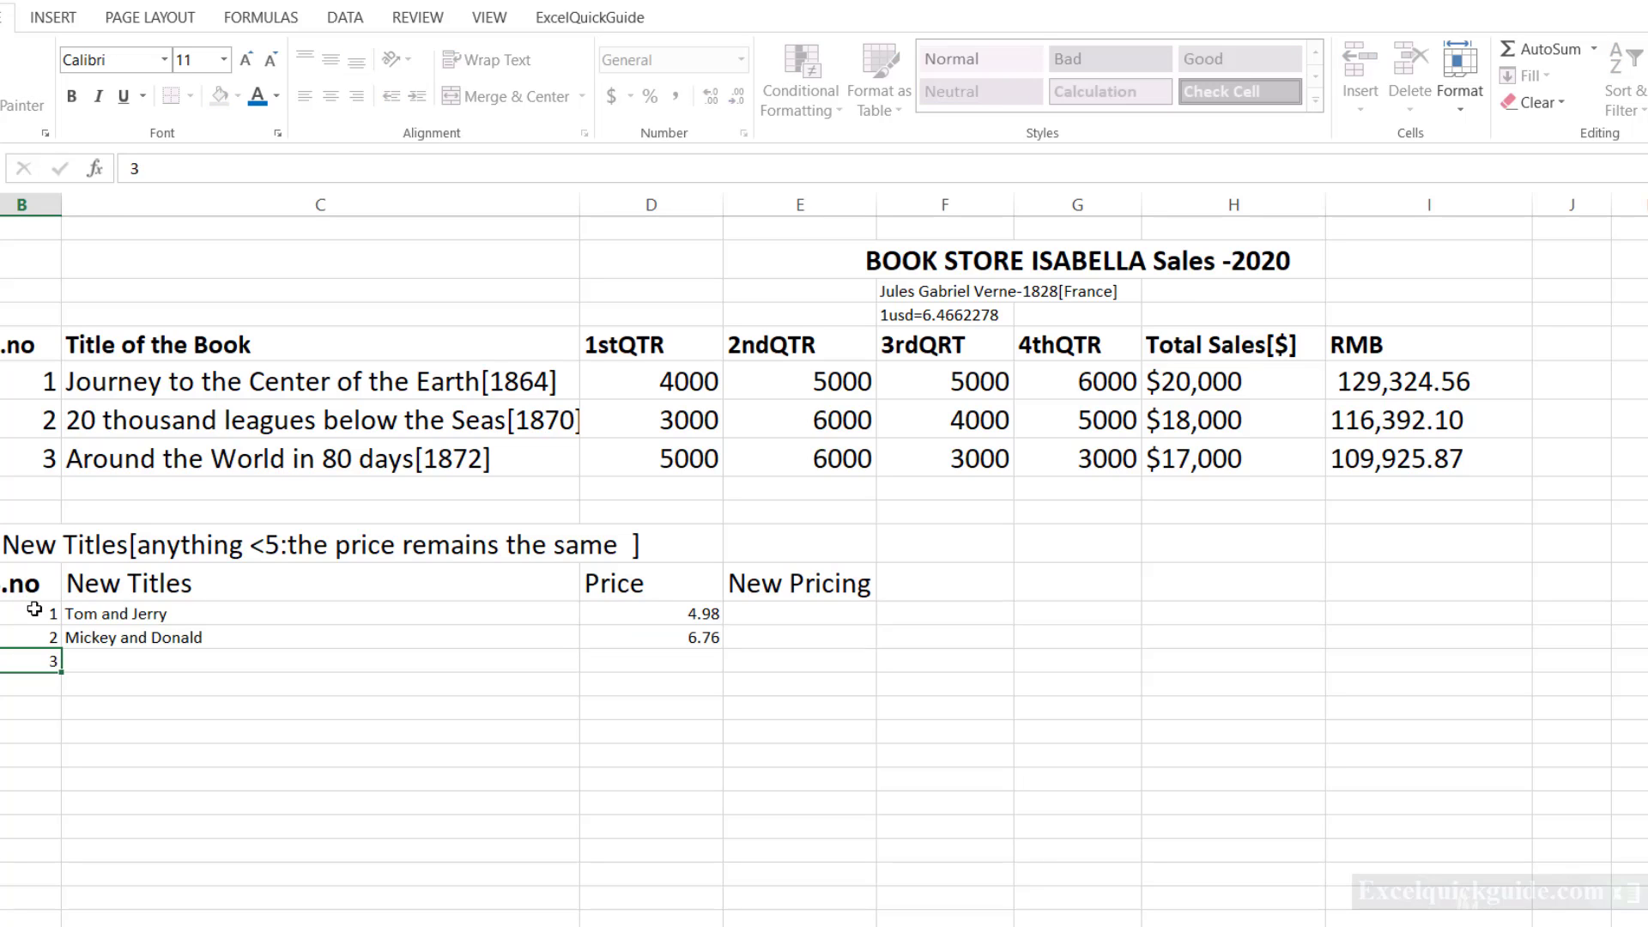
key("Tab")
type("Enchanted")
key("Tab")
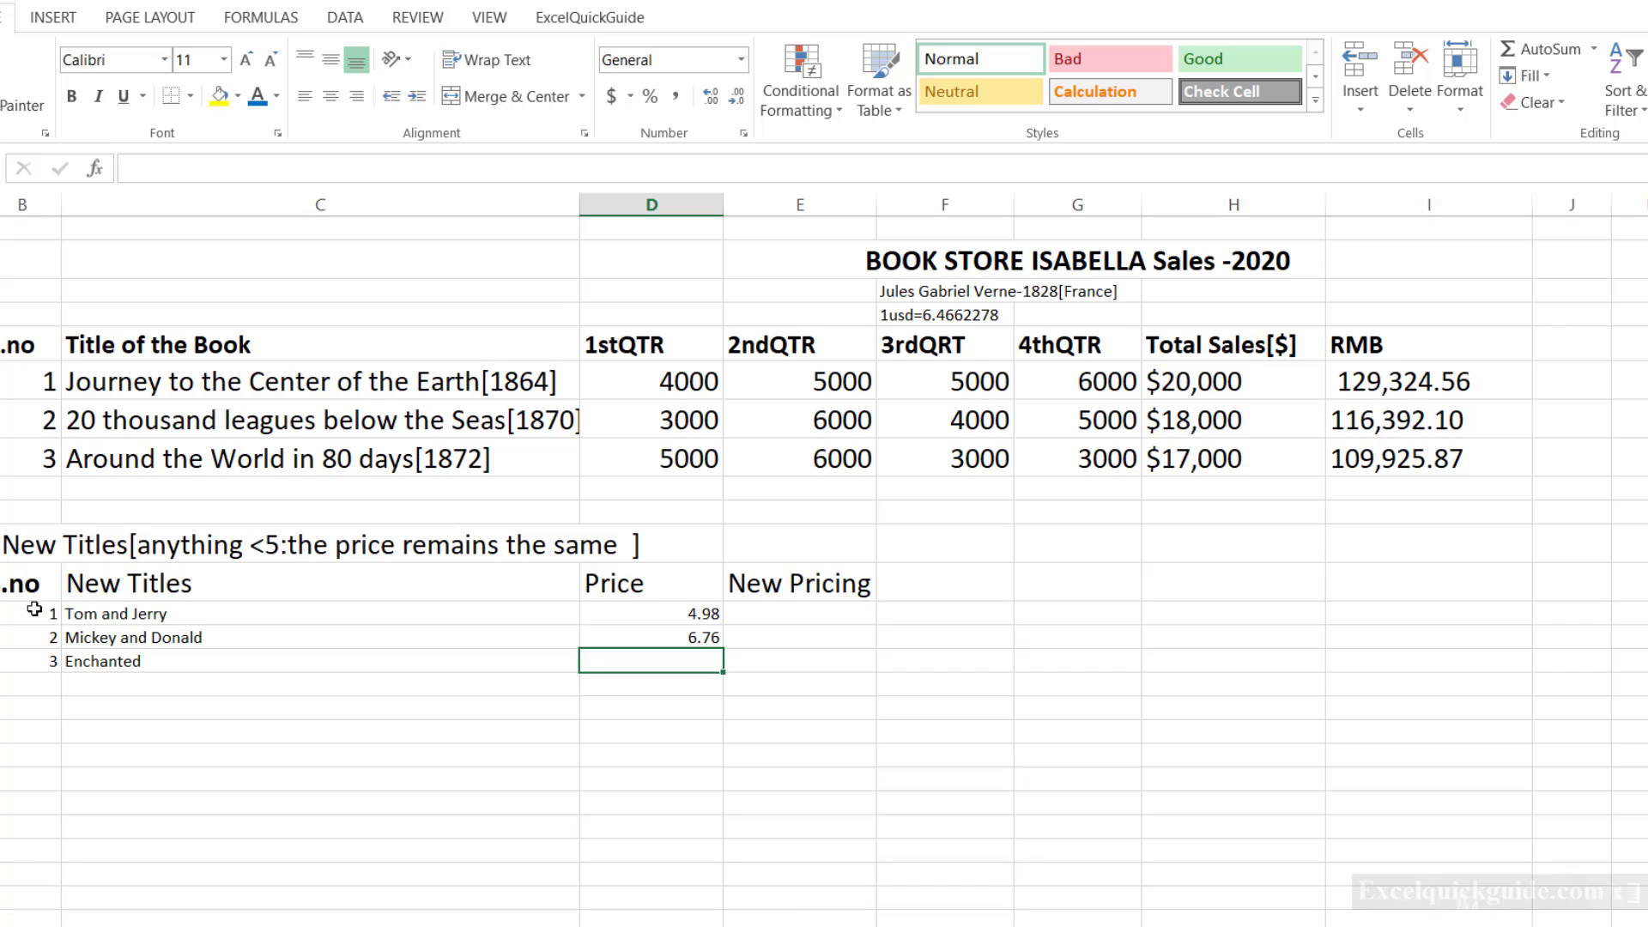
type("3.46")
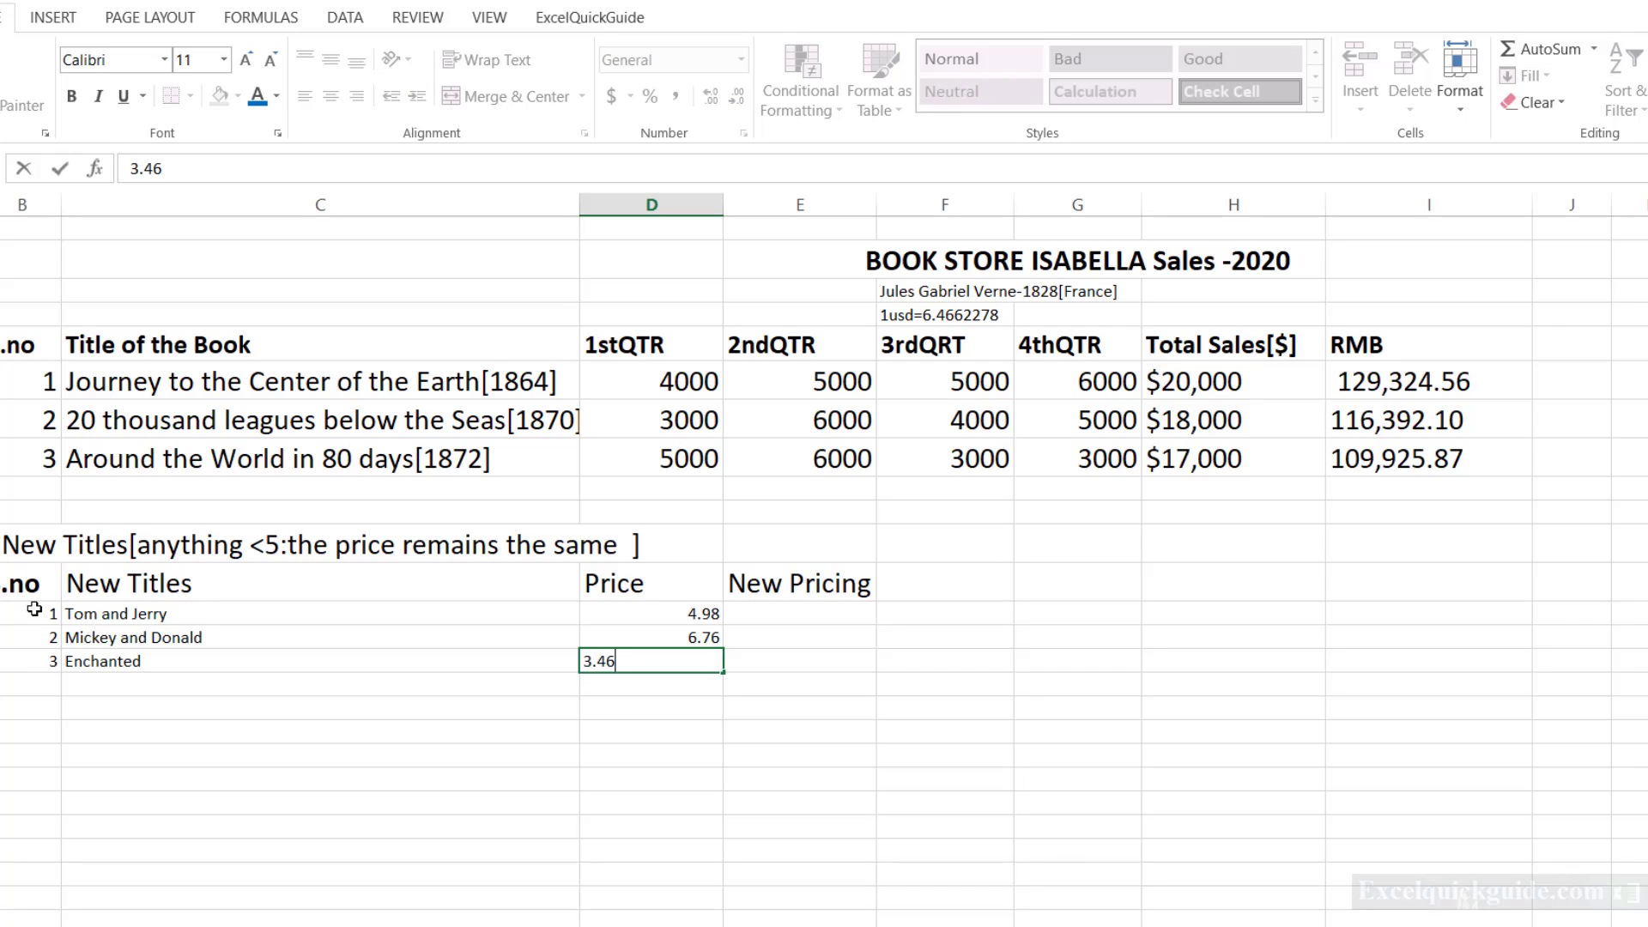
key("Return")
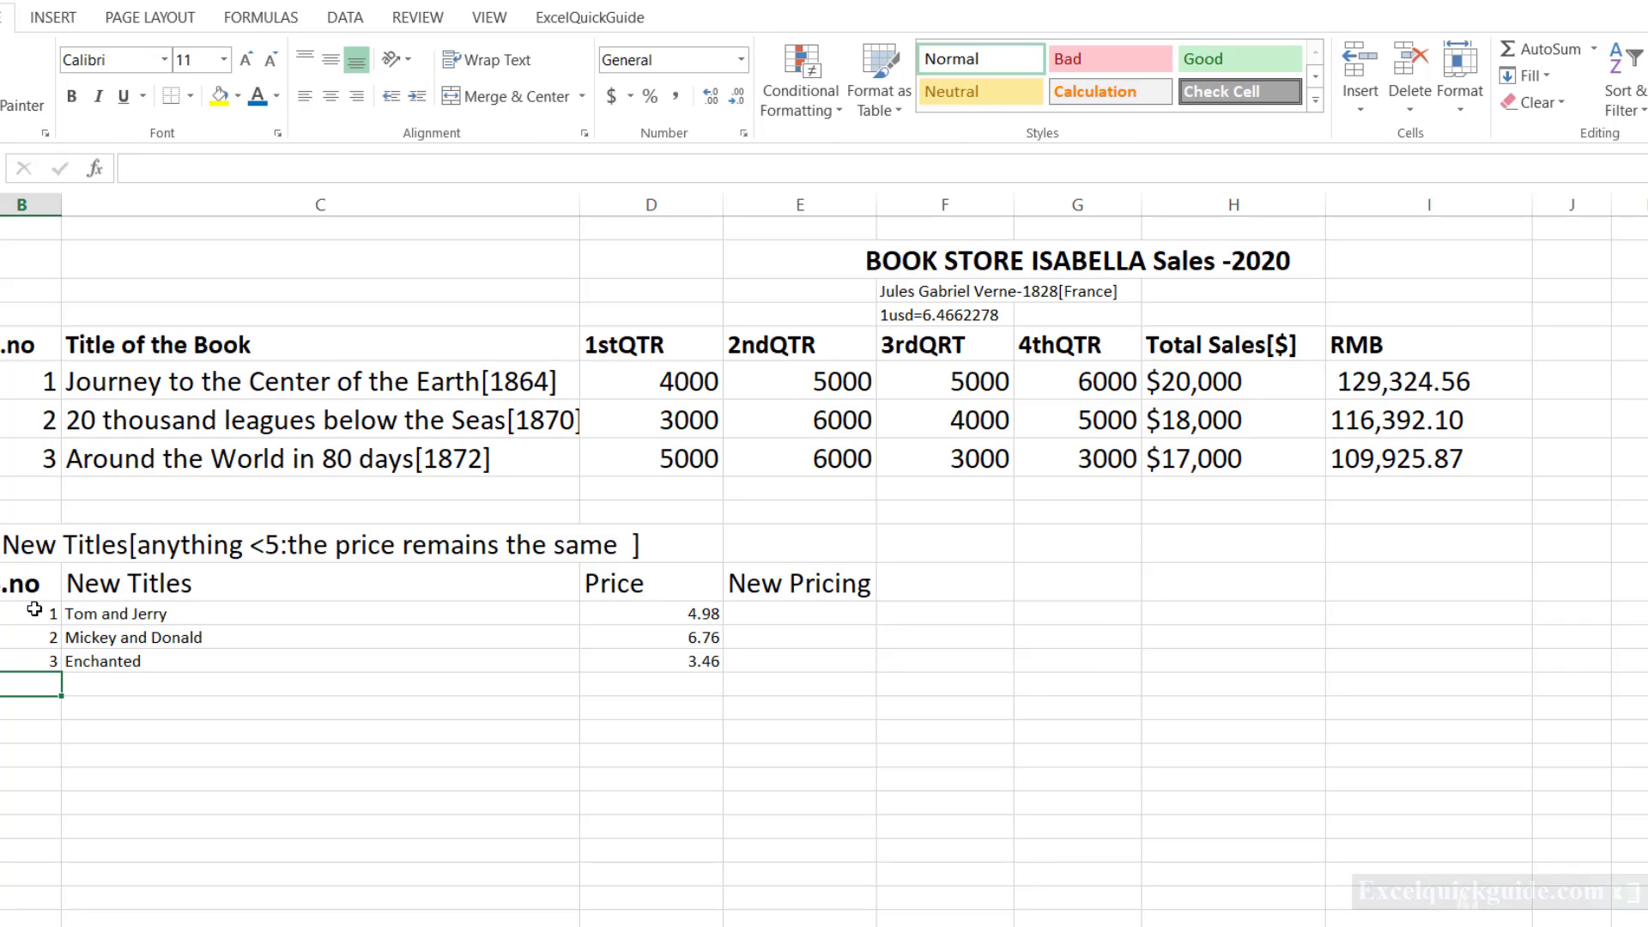
Fill the fourth New Titles row with number 4, title "Entangled" and price 2.78.
type("4")
key("Tab")
type("En")
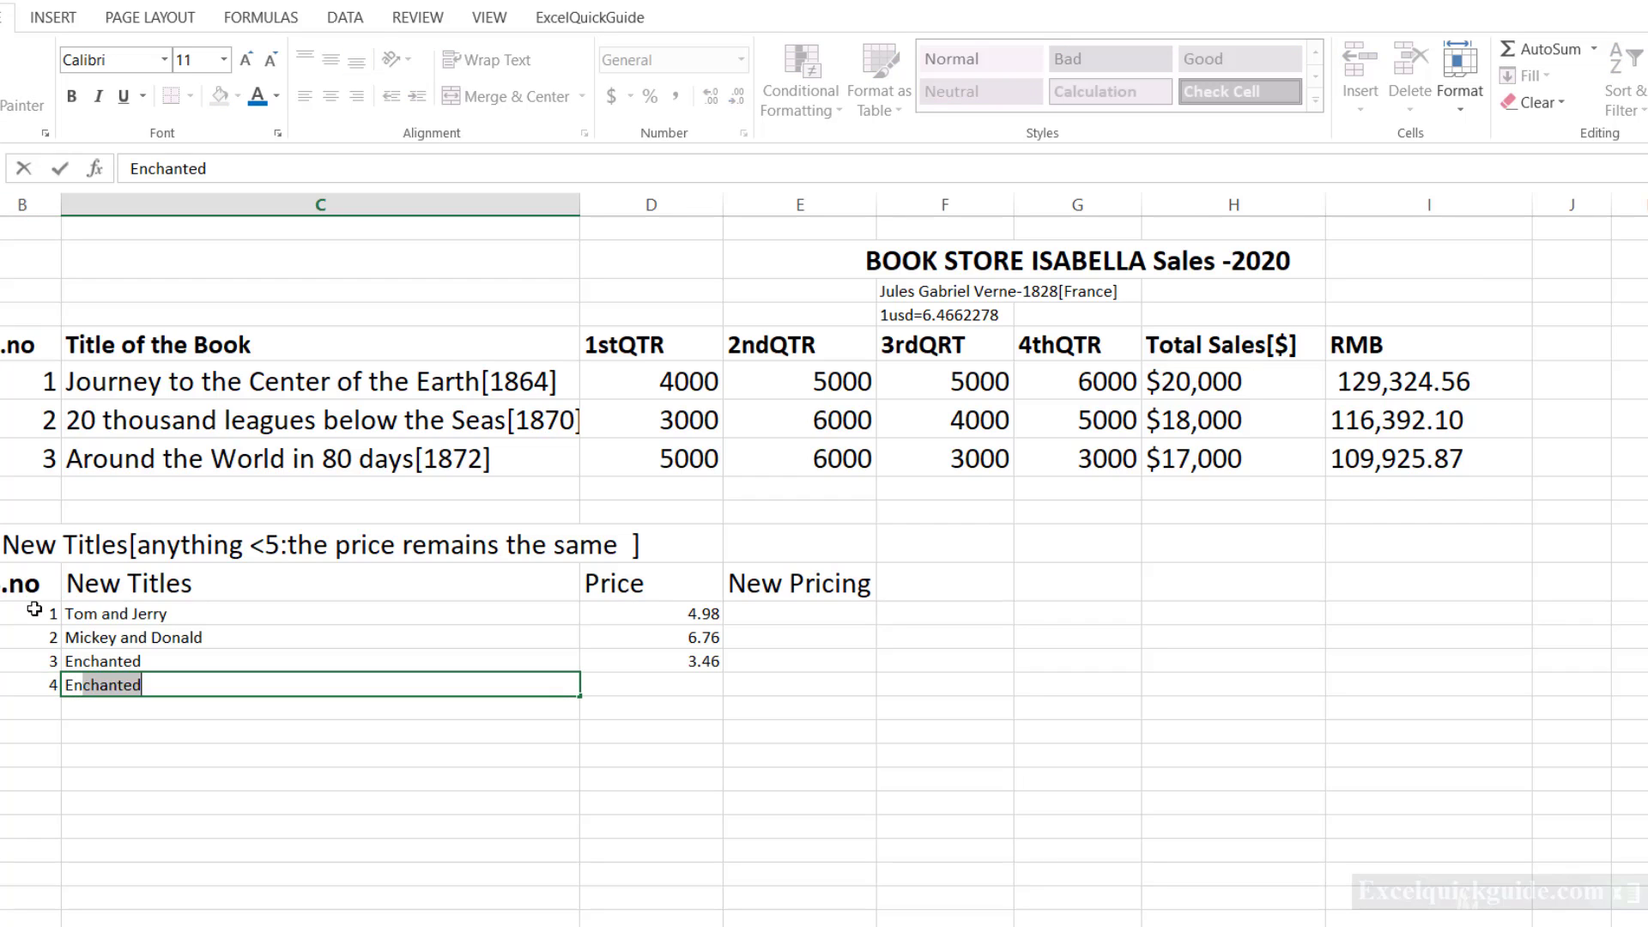
type("tangled")
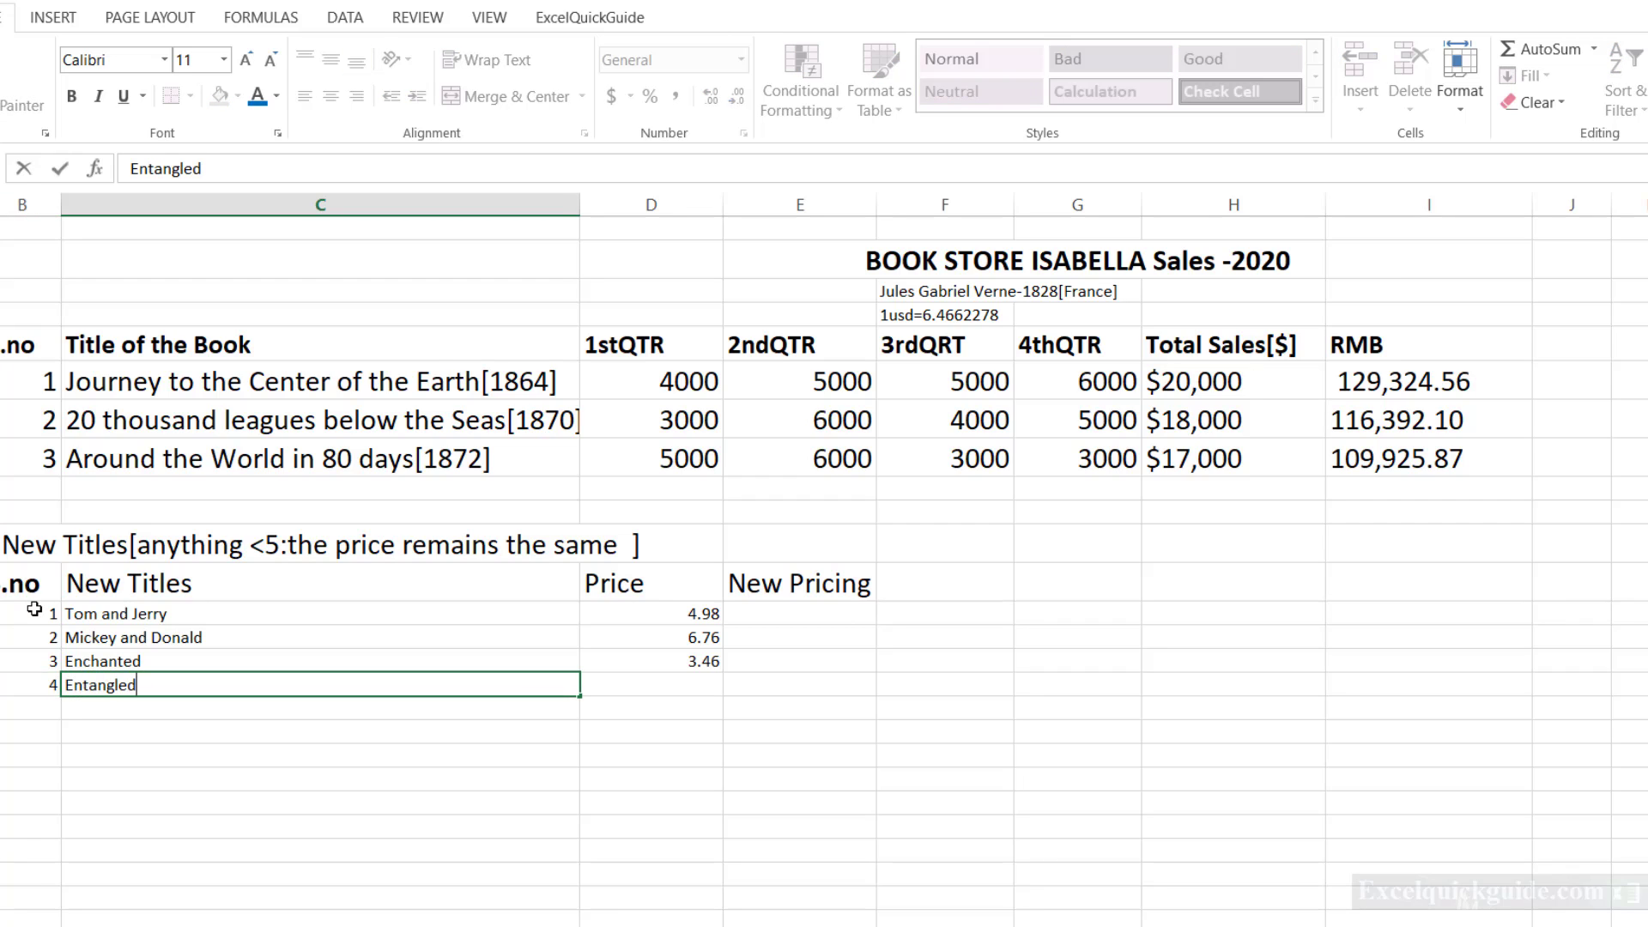
key("Tab")
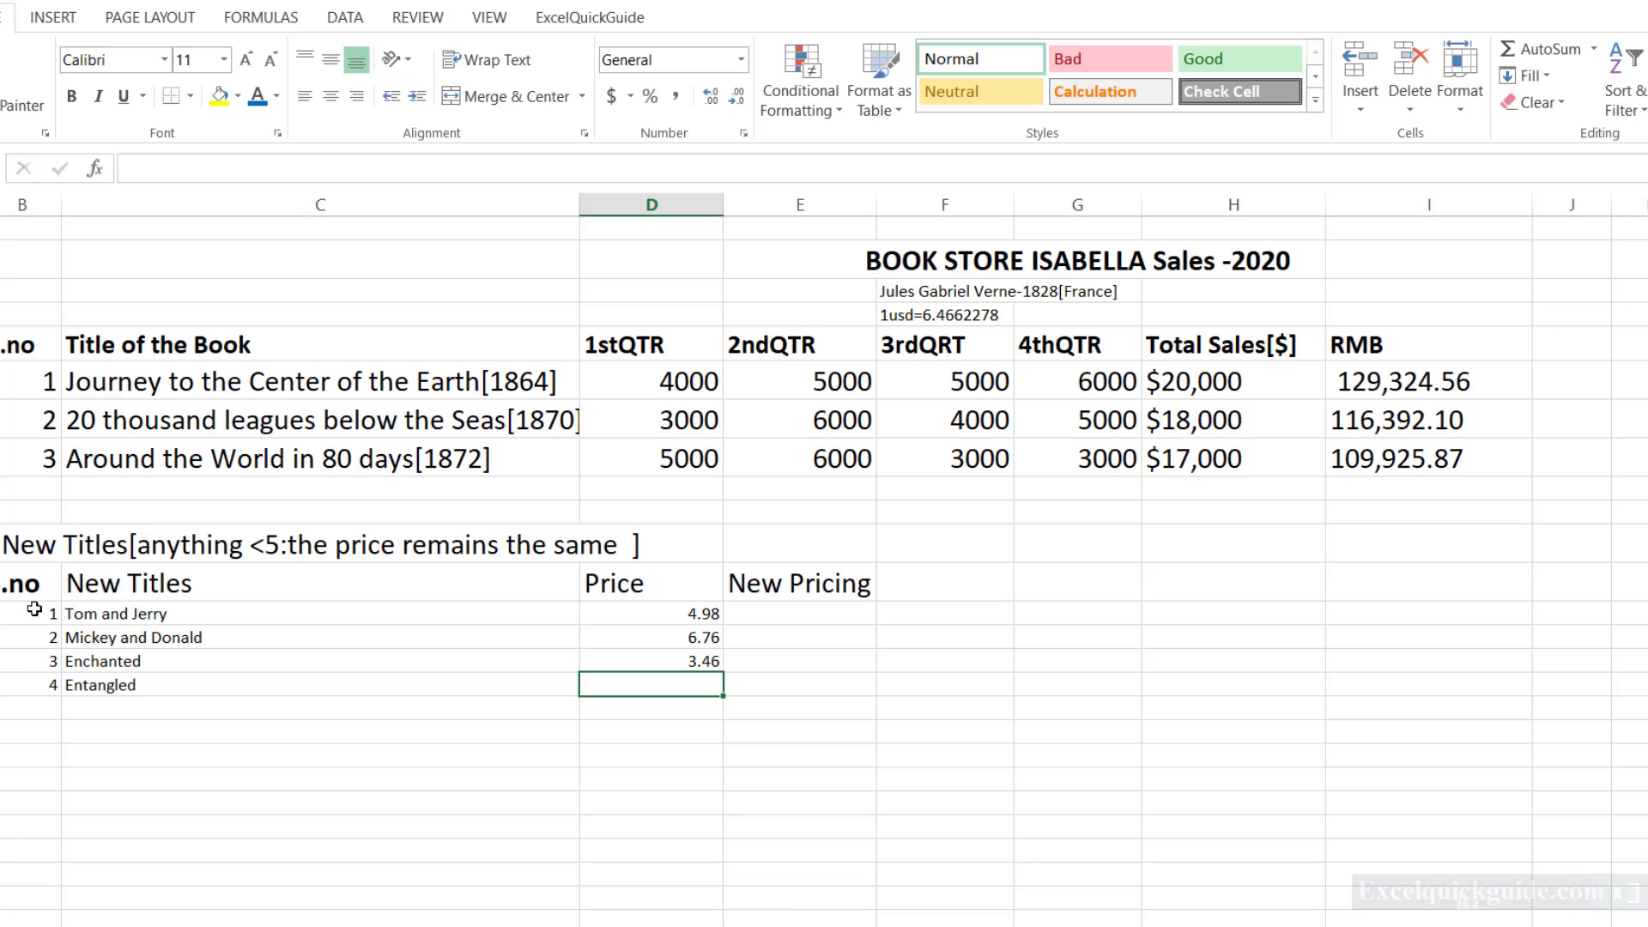
type("2.78")
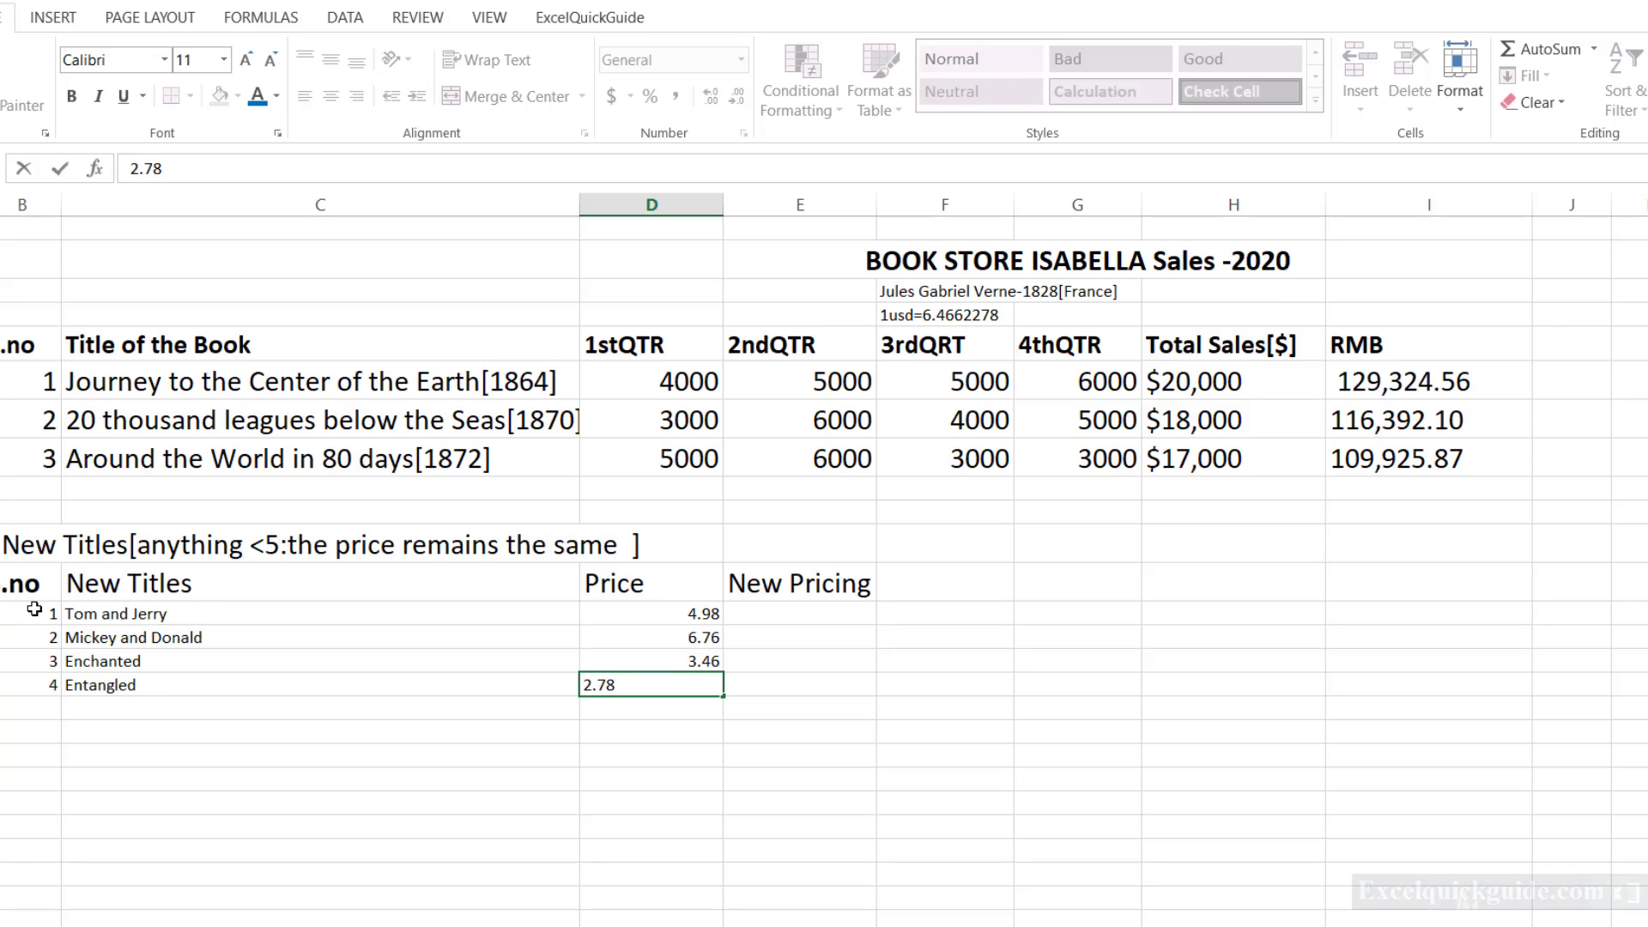
key("Return")
Fill the fifth New Titles row with number 5, title "Donald's Adventures" and price 7.65.
type("5")
key("Tab")
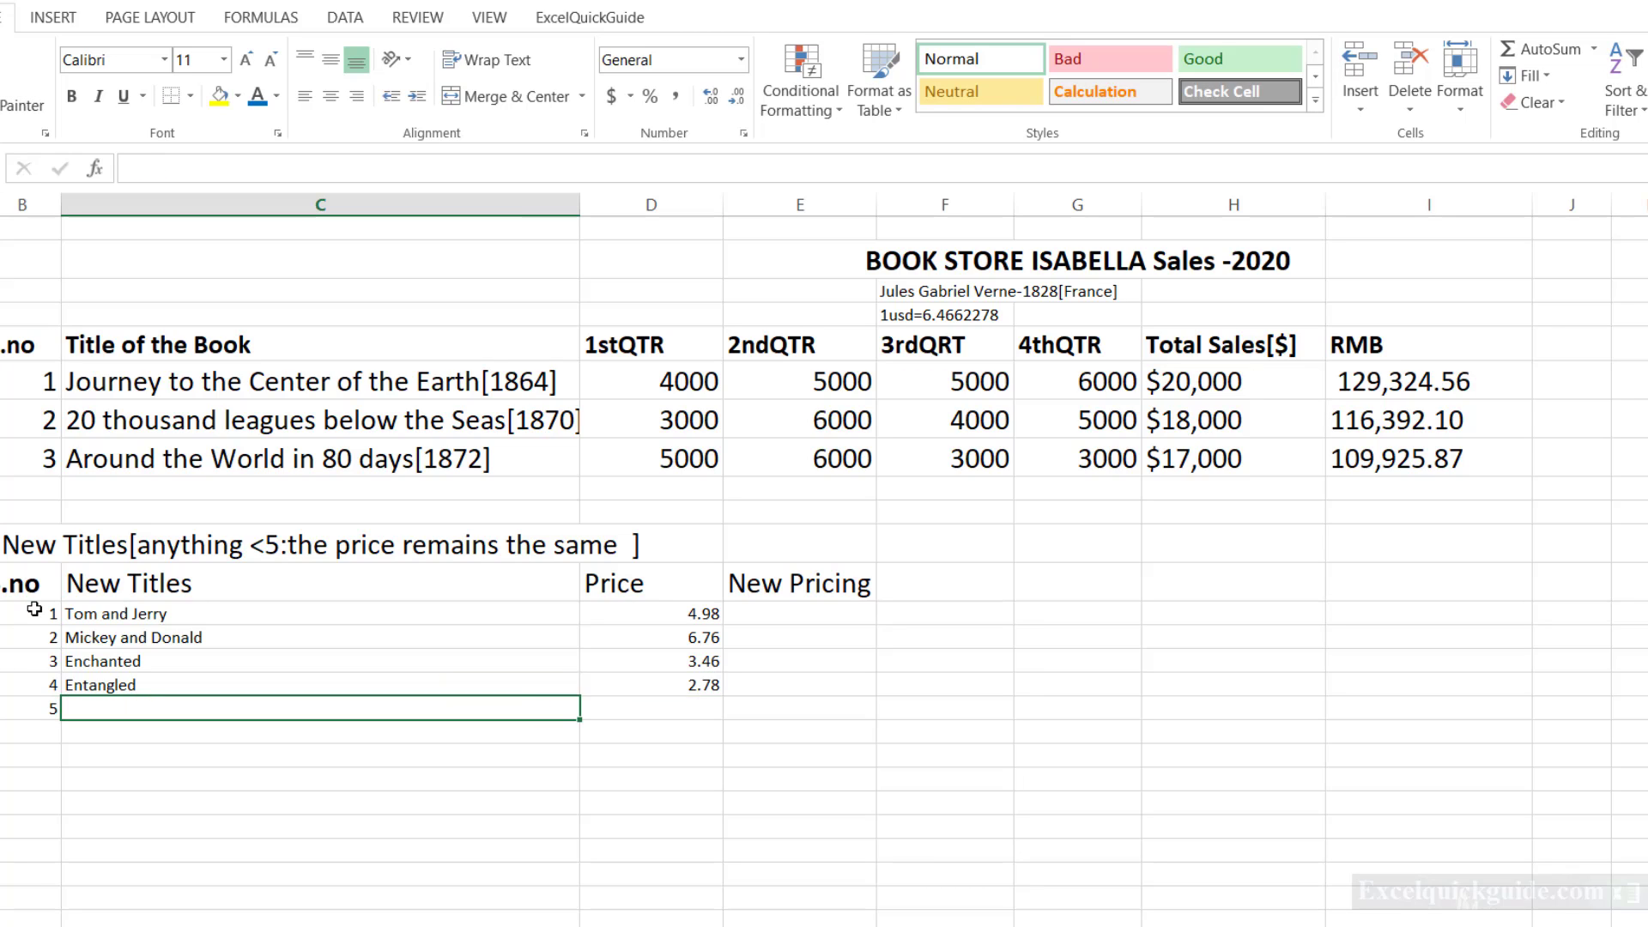
type("Donald D")
key("BackSpace")
key("BackSpace")
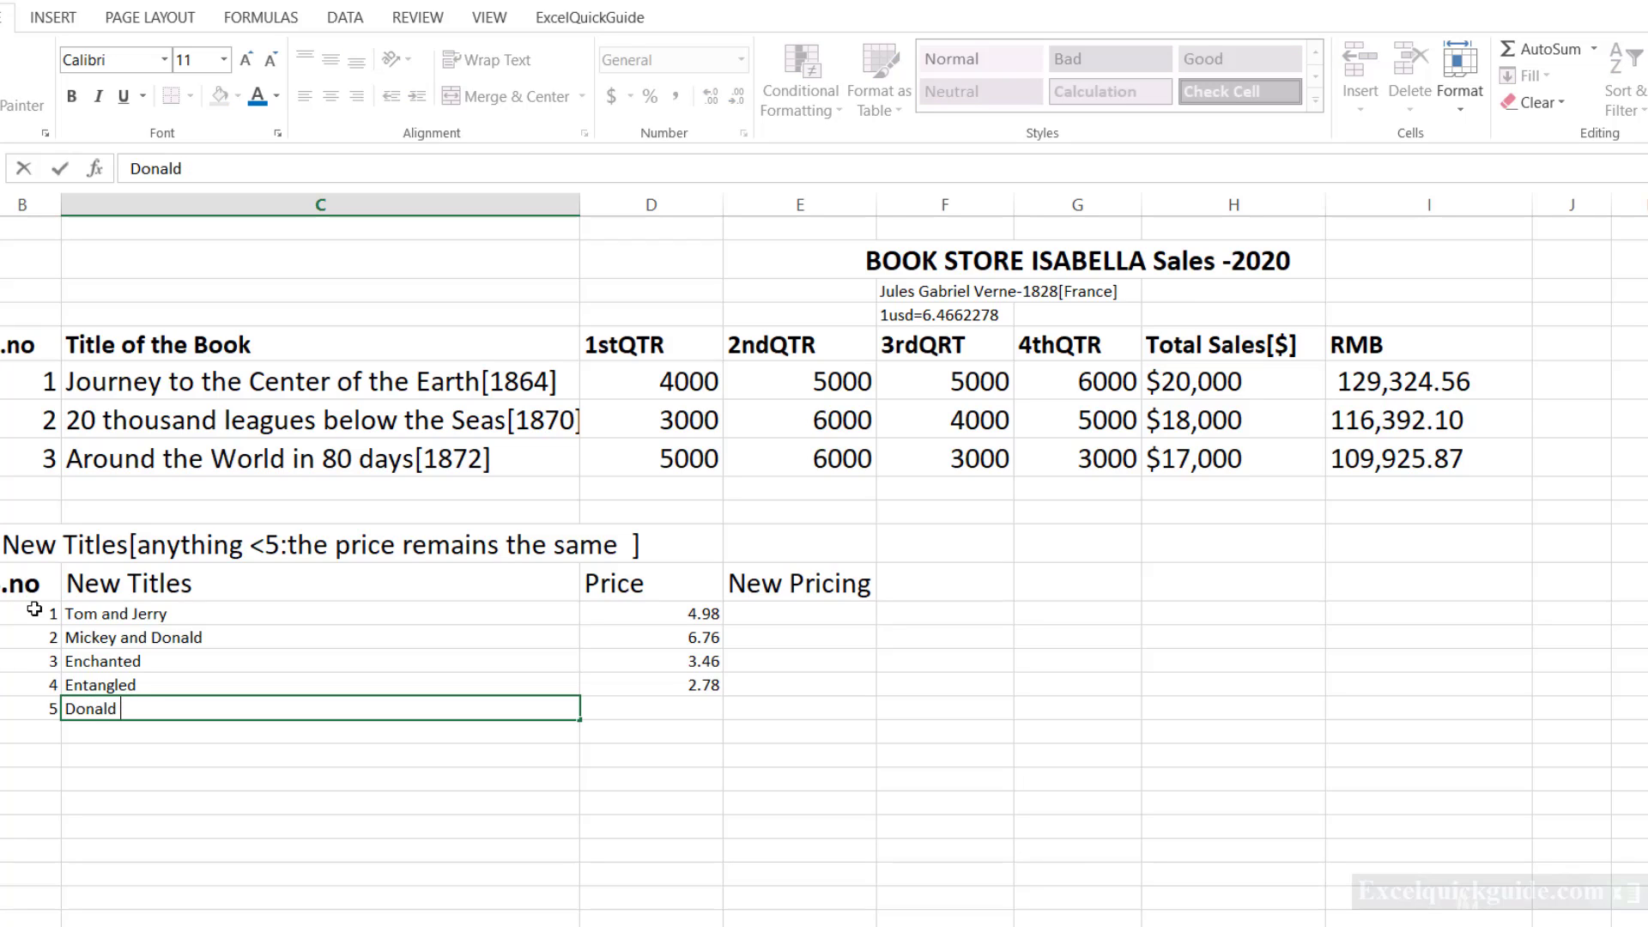
type("'s Adventures")
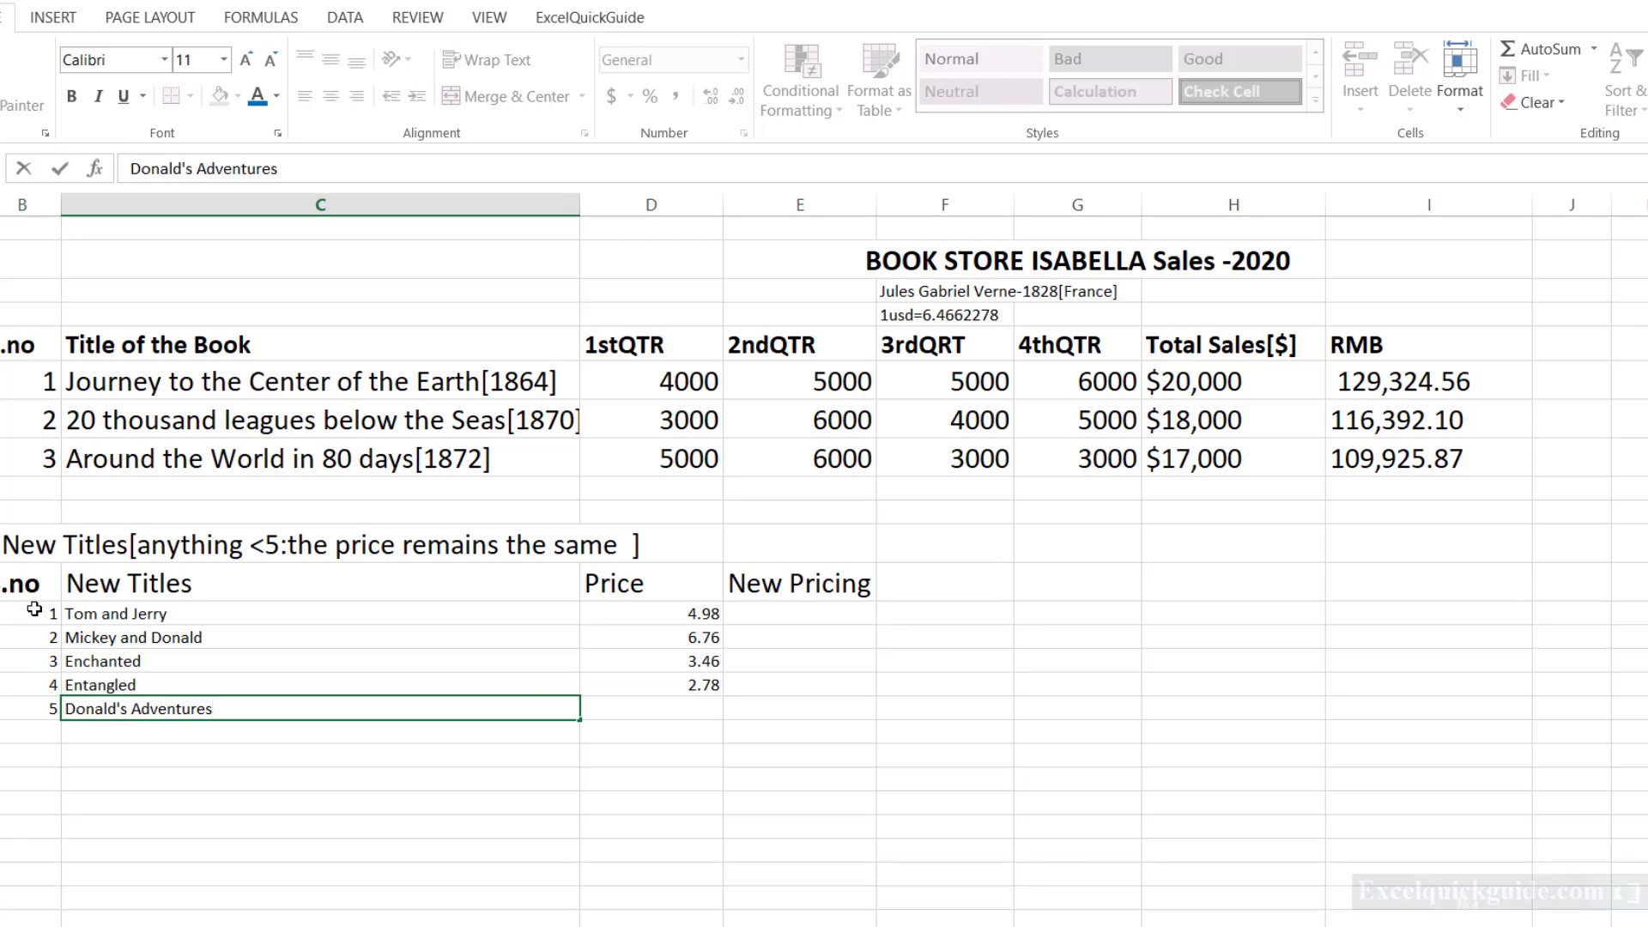
key("Tab")
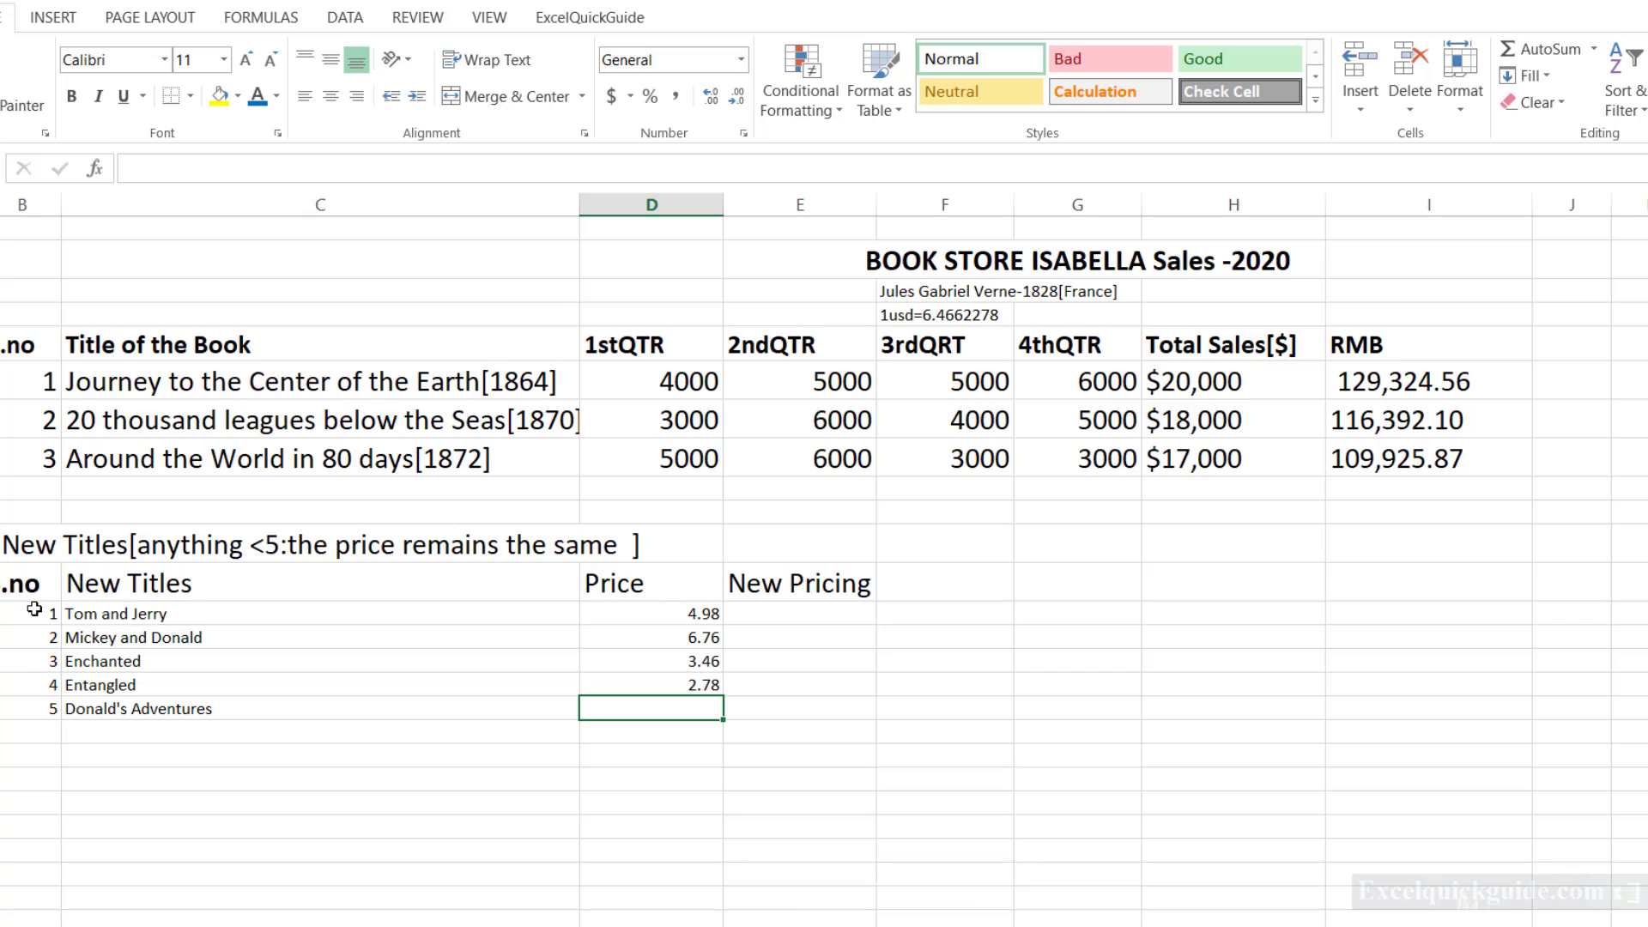
type("7.")
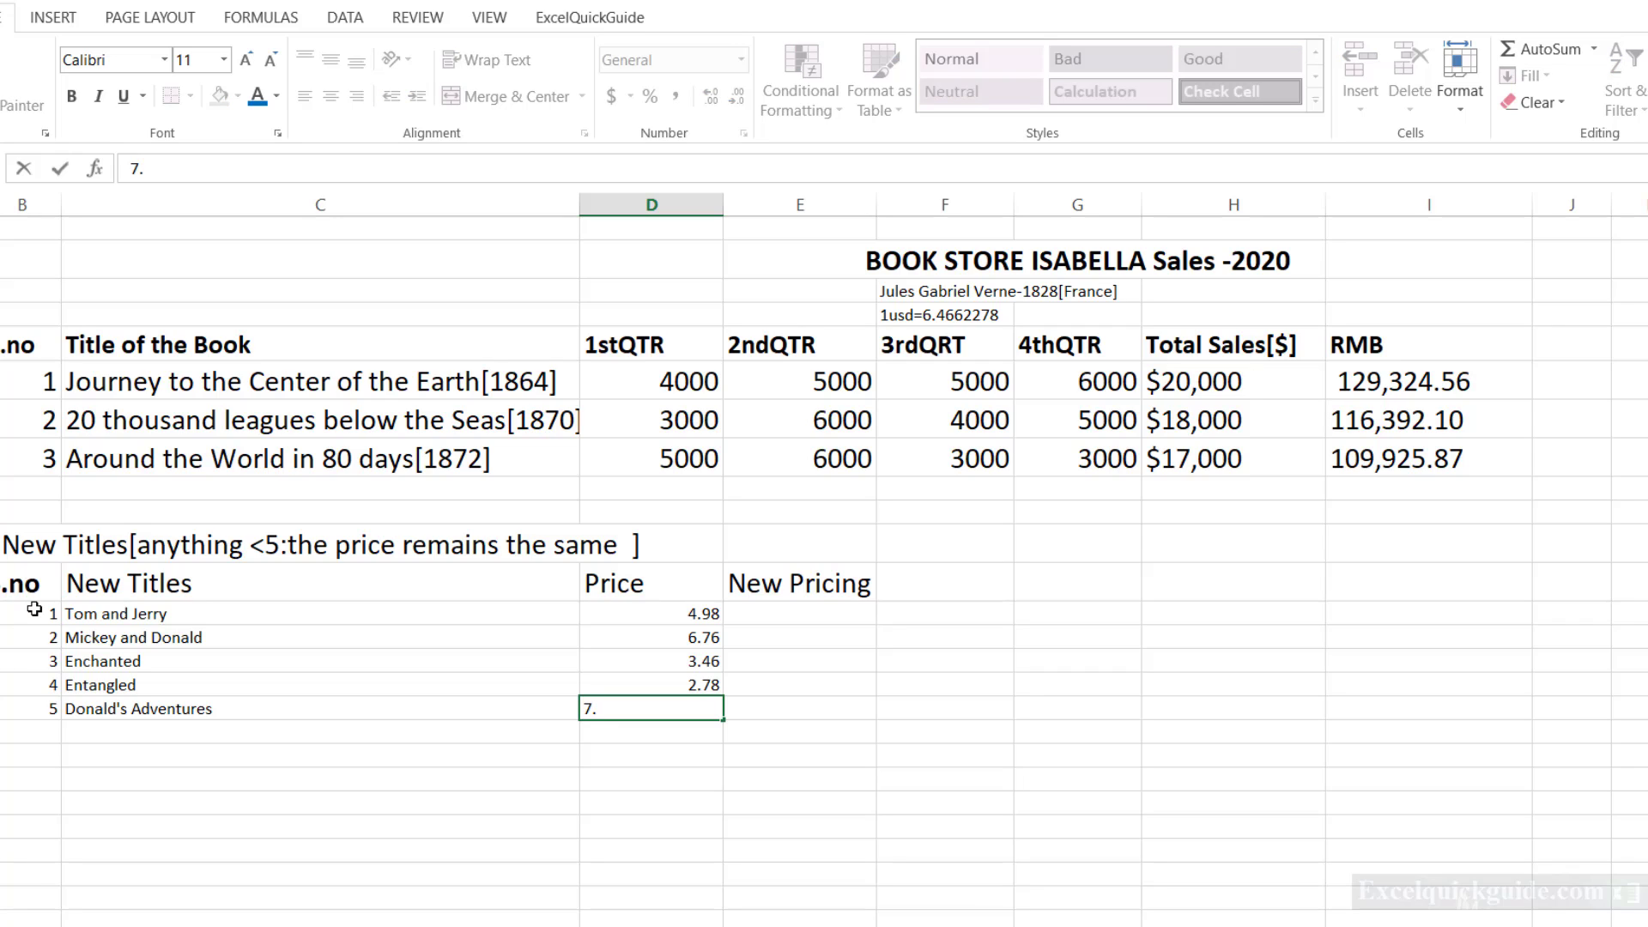
type("65")
key("Return")
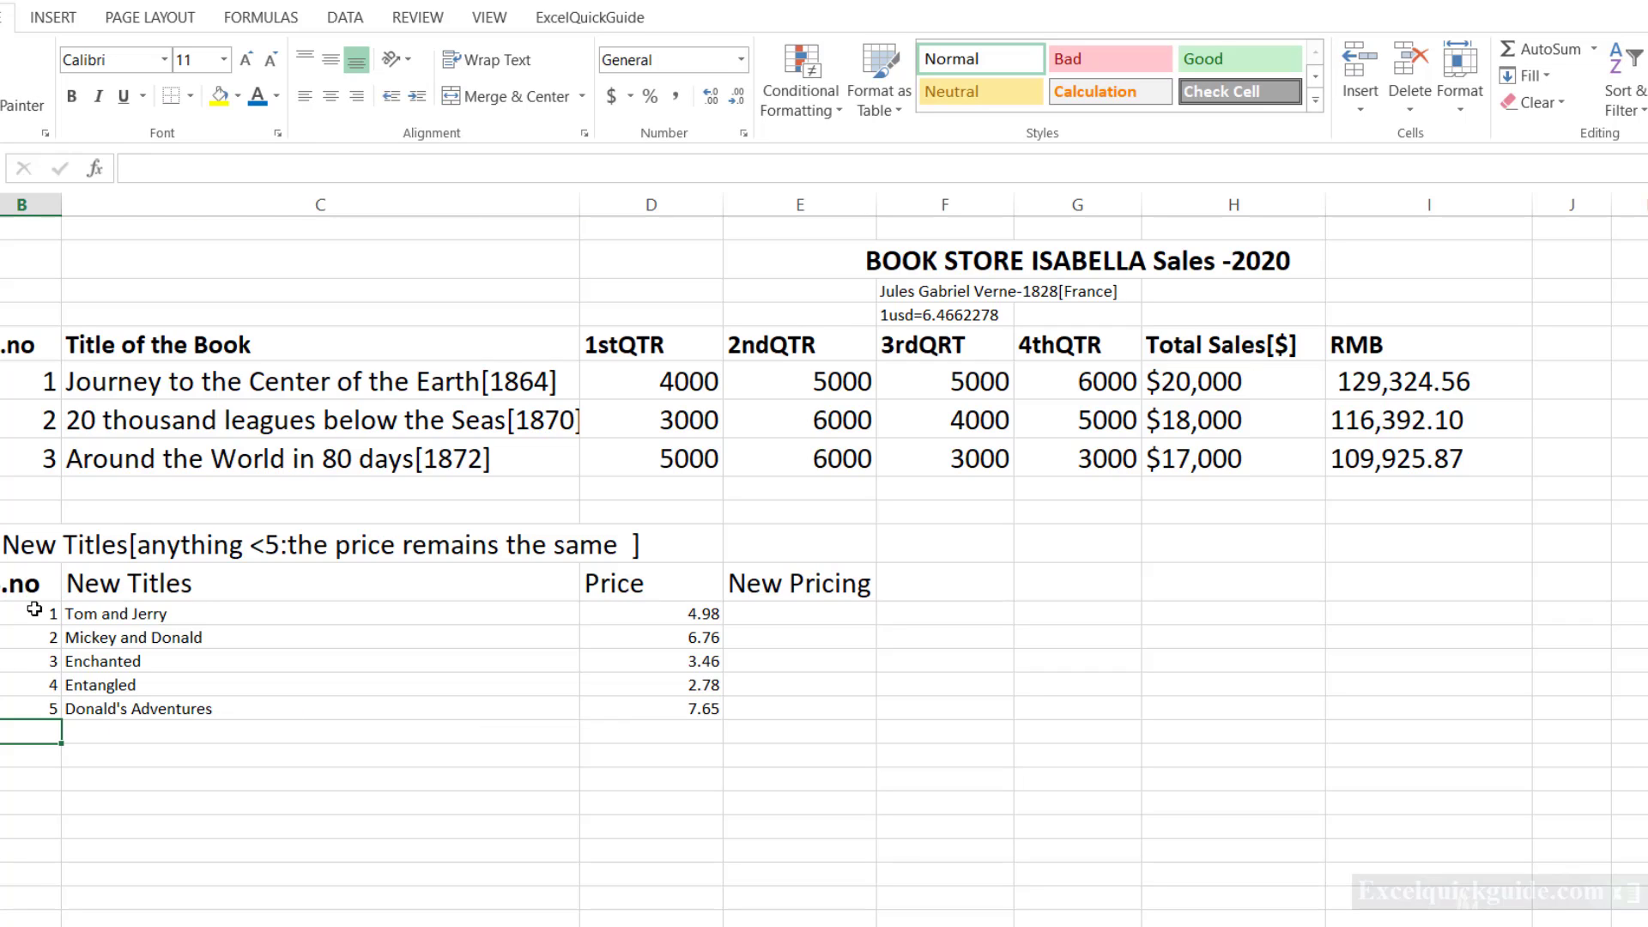
Fill the sixth New Titles row with number 6, title "Aristocats" and price 2.45.
type("6")
key("Tab")
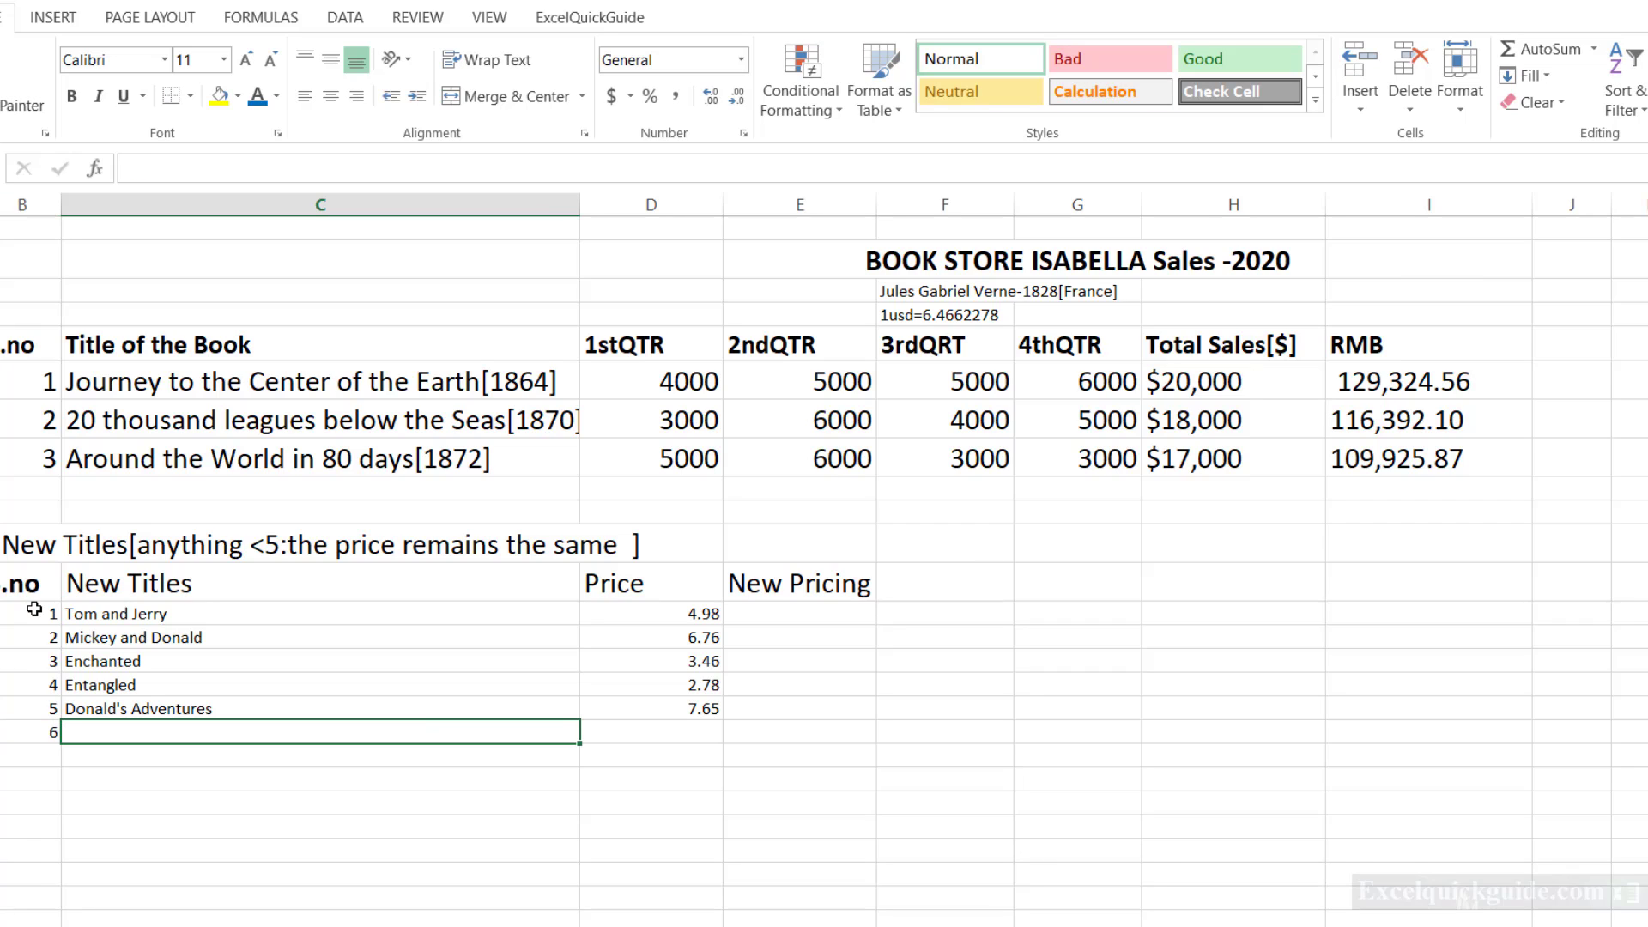
type("A")
key("BackSpace")
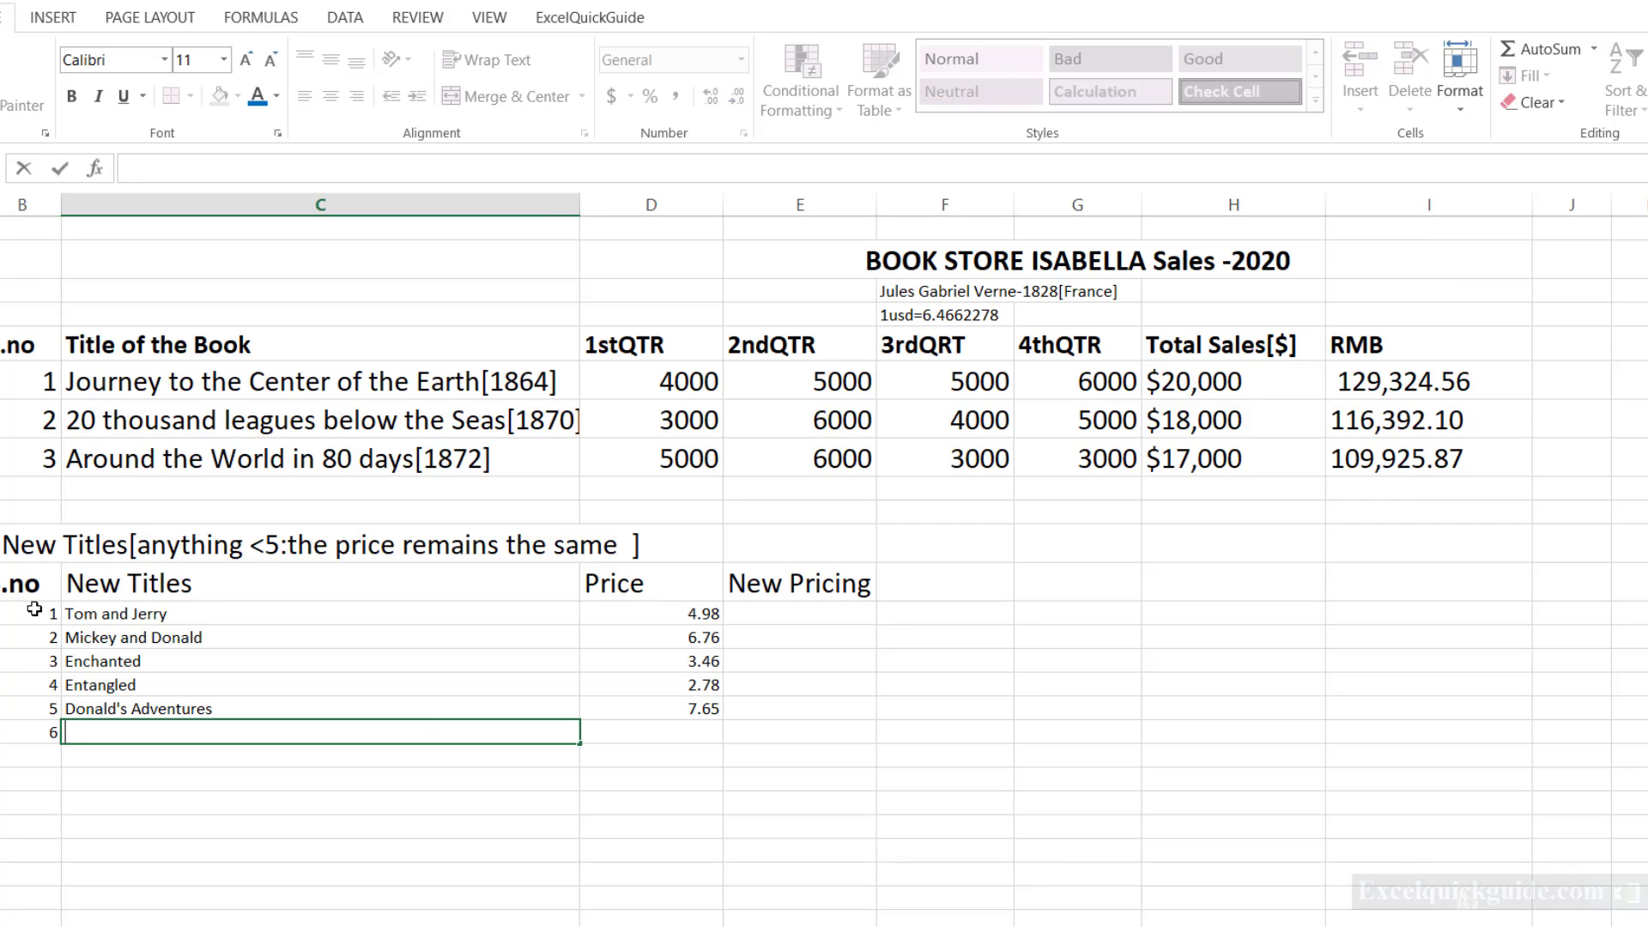
type("Aristocrats")
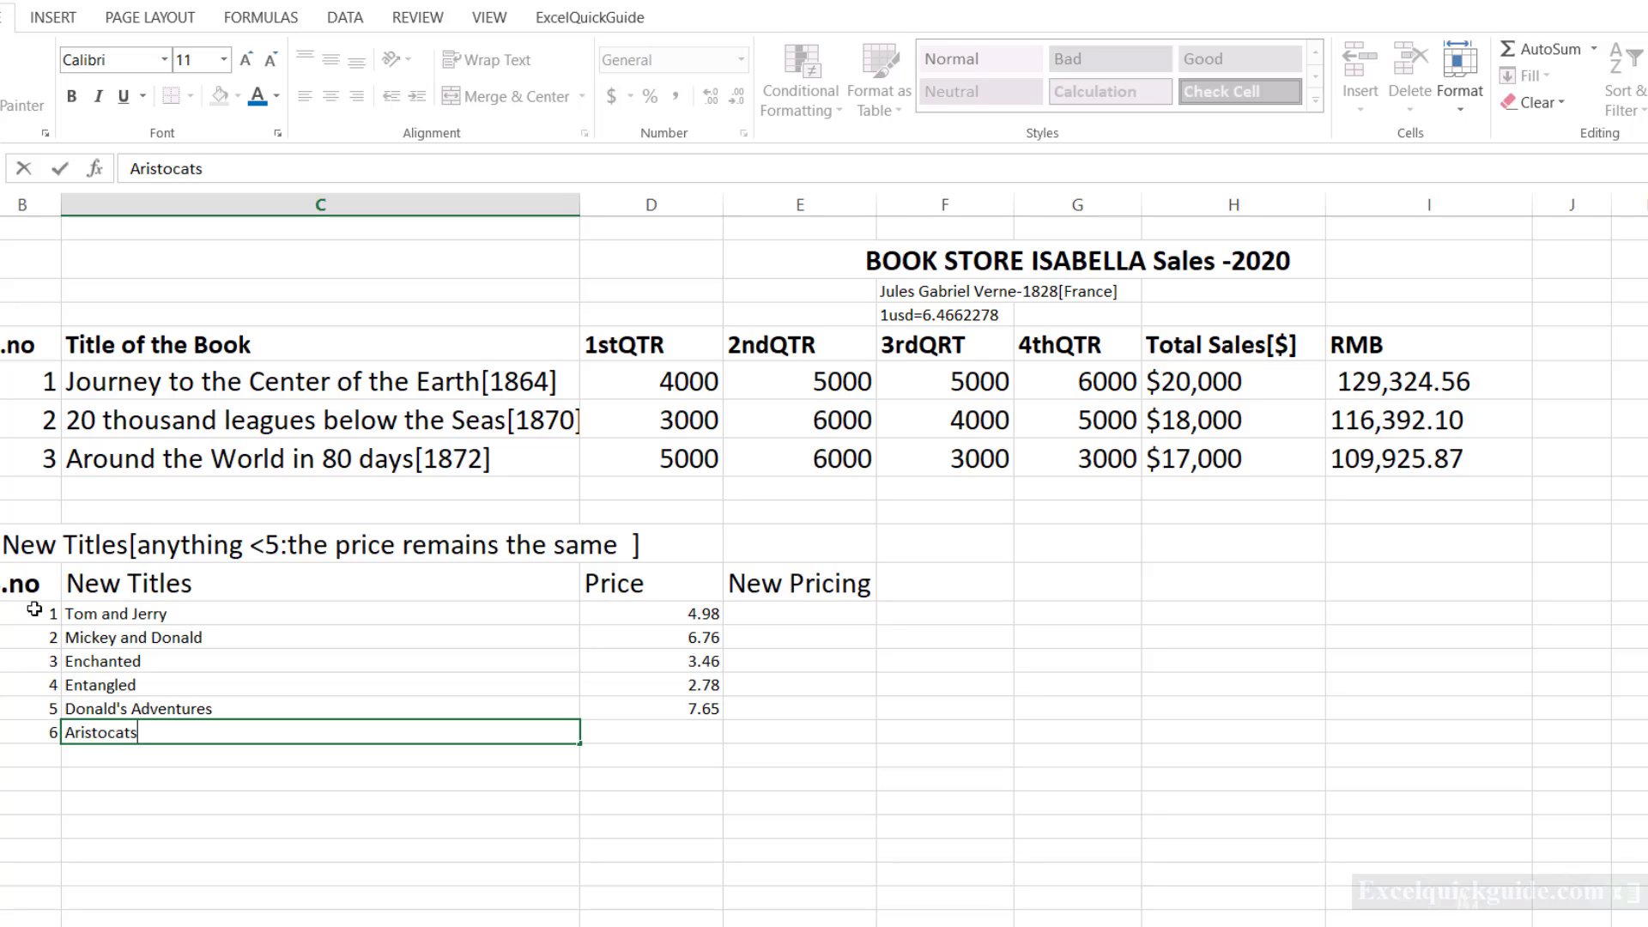
key("Tab")
type("2.45")
key("Return")
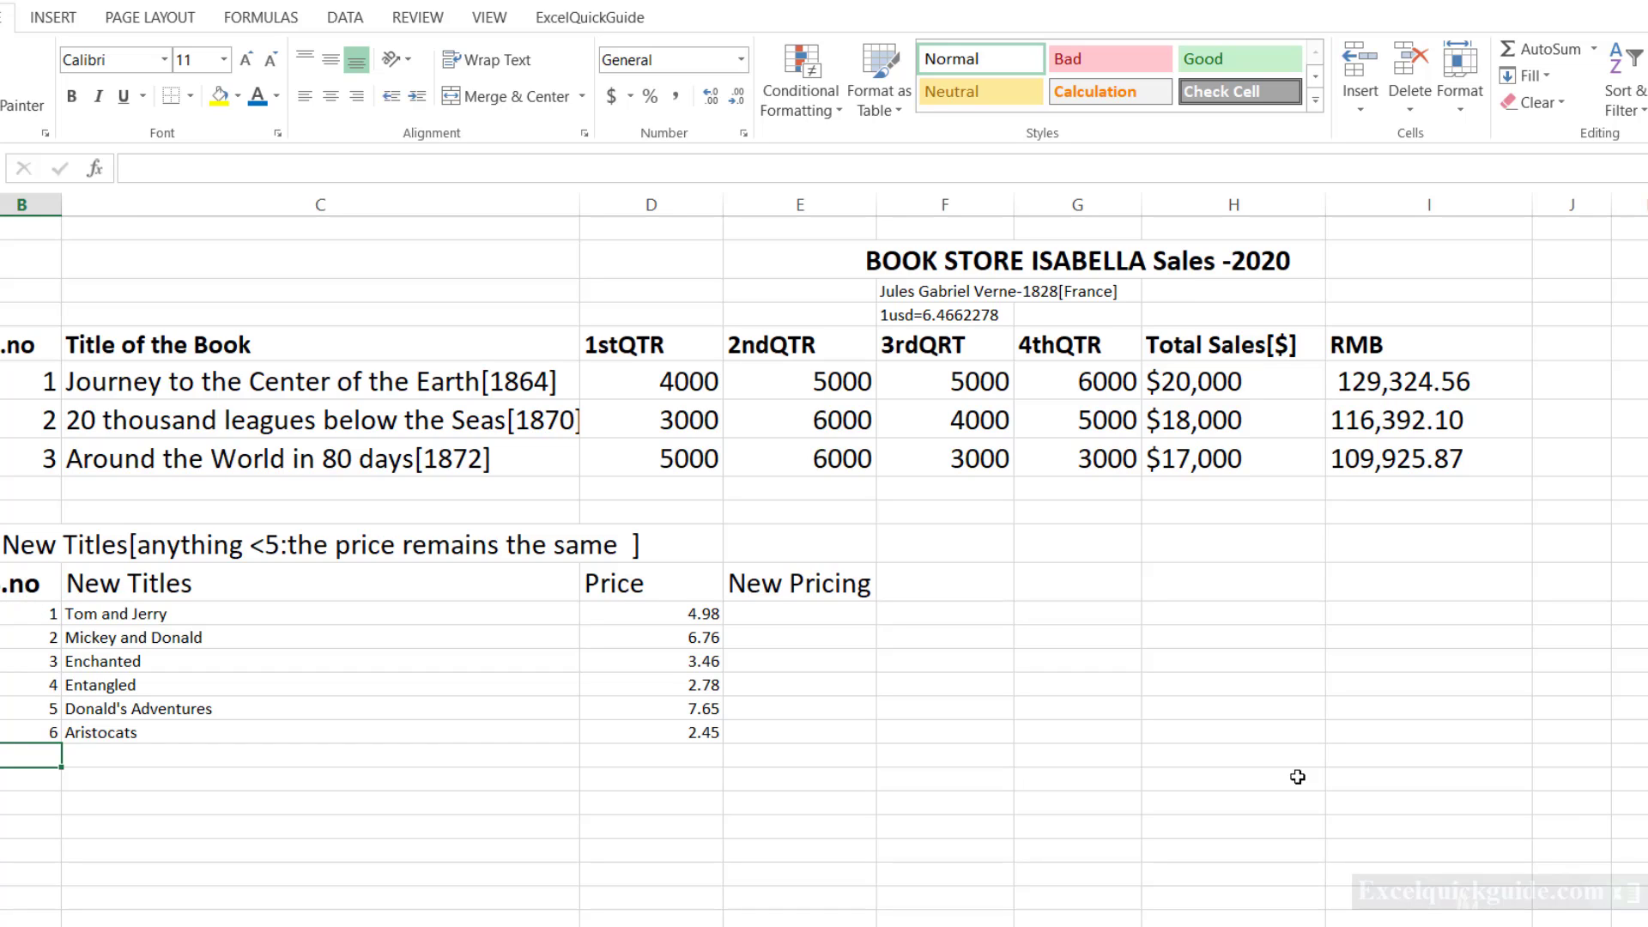
Copy the six Price values into the New Pricing column with Paste Special, using Values and number formats.
left_click(669, 606)
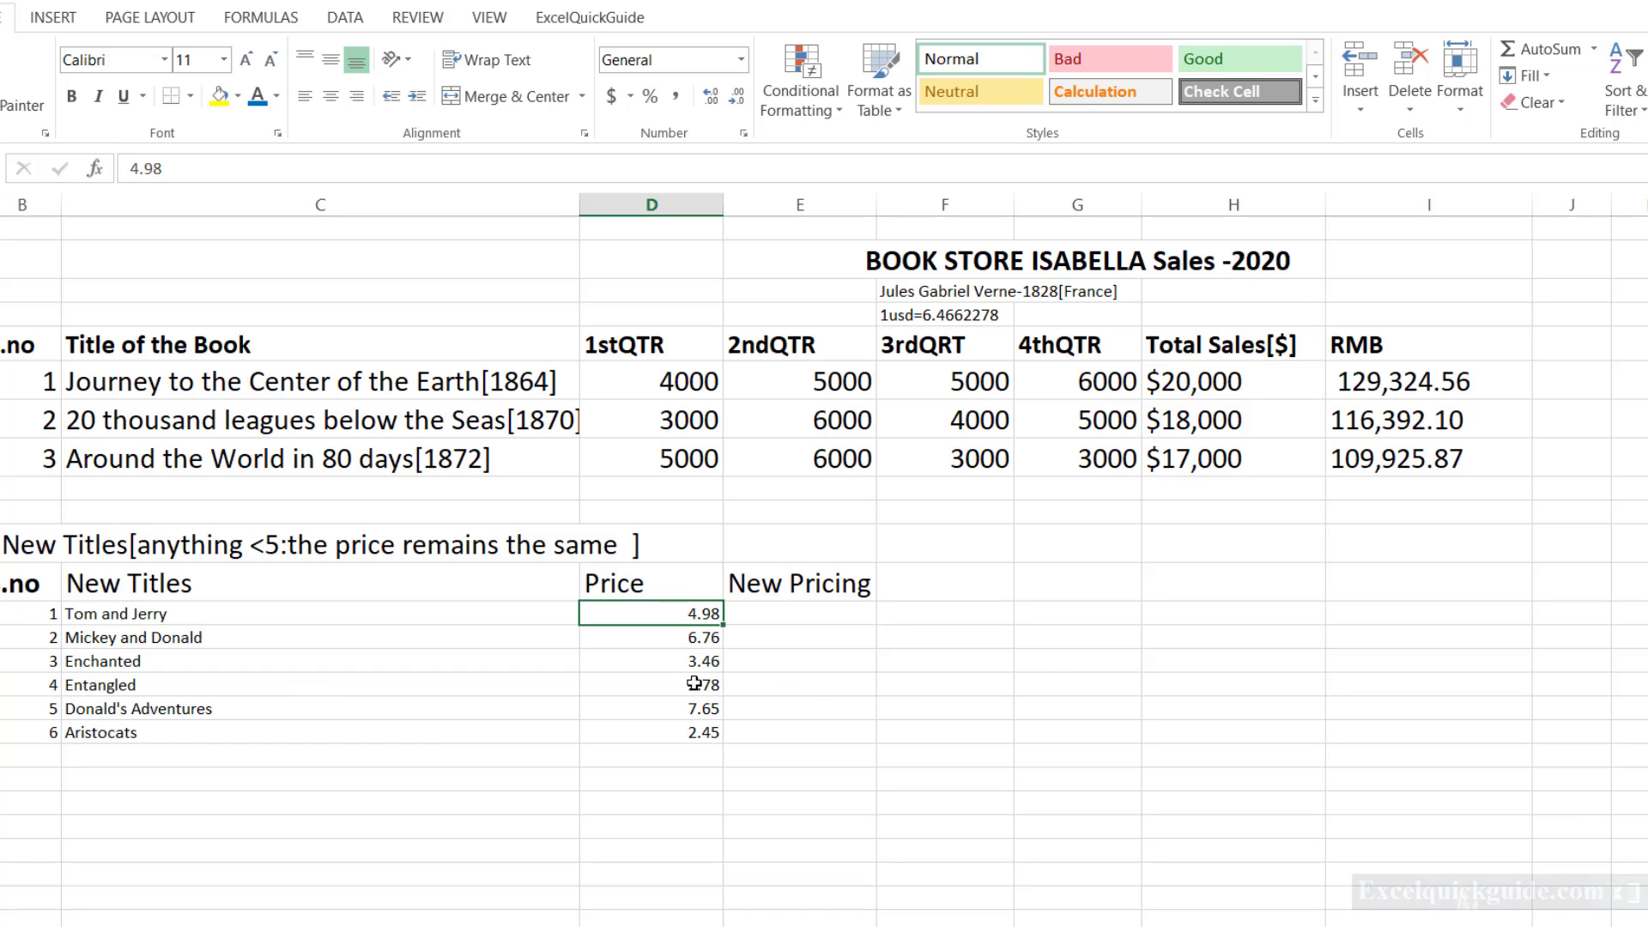
key("ctrl+shift+Down")
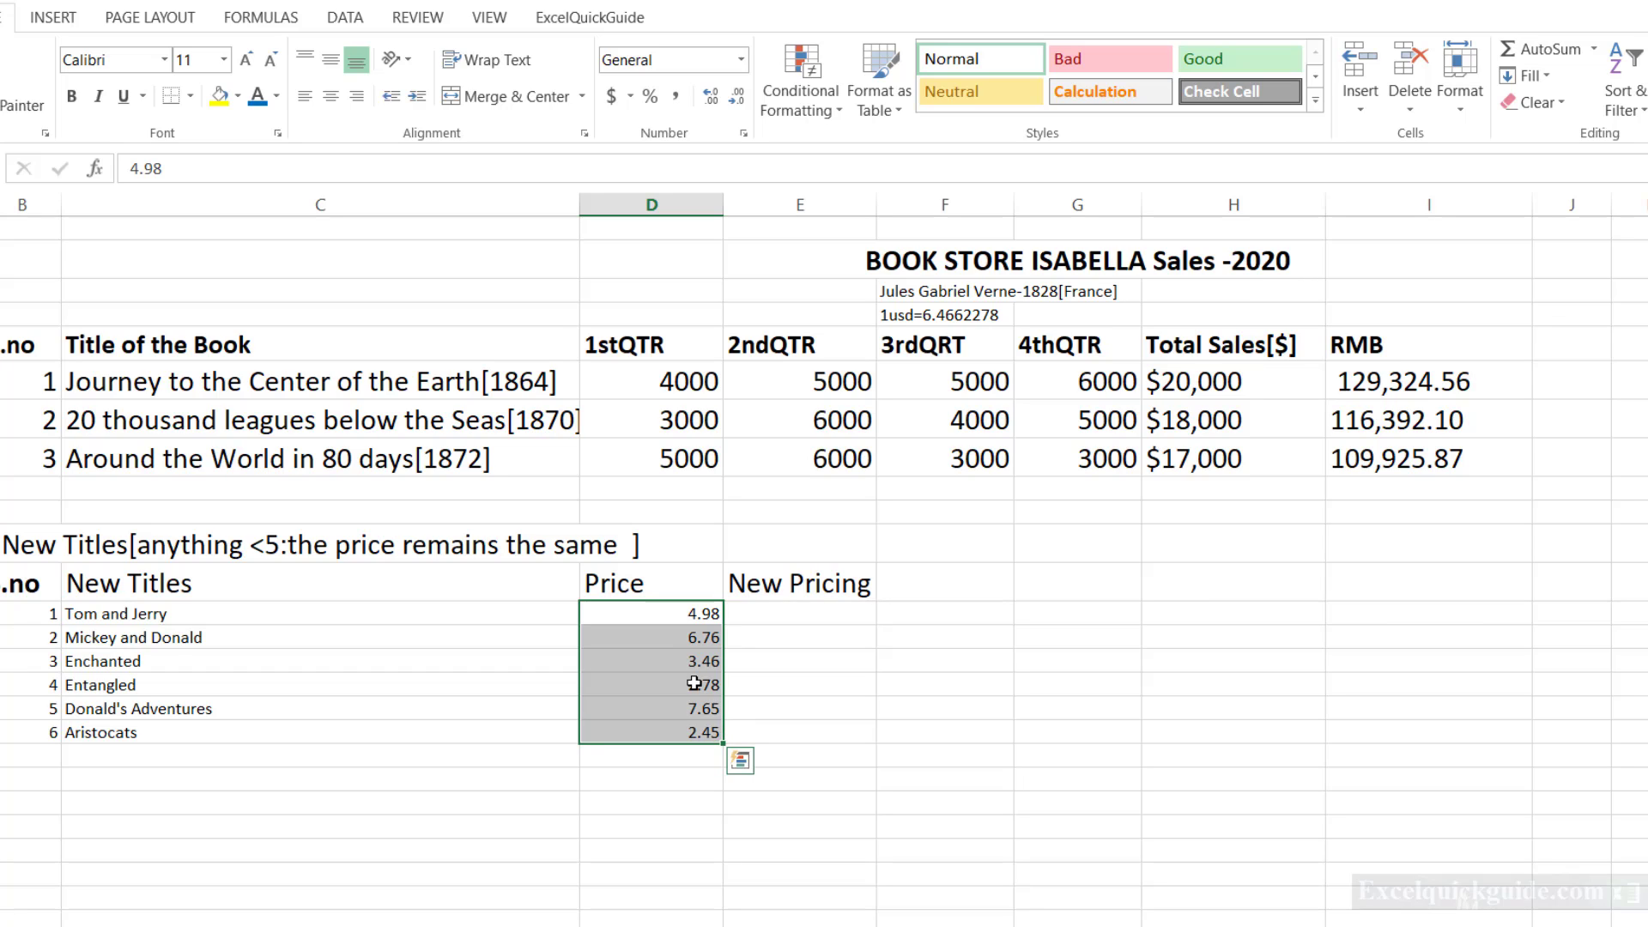
key("ctrl+c")
left_click(796, 615)
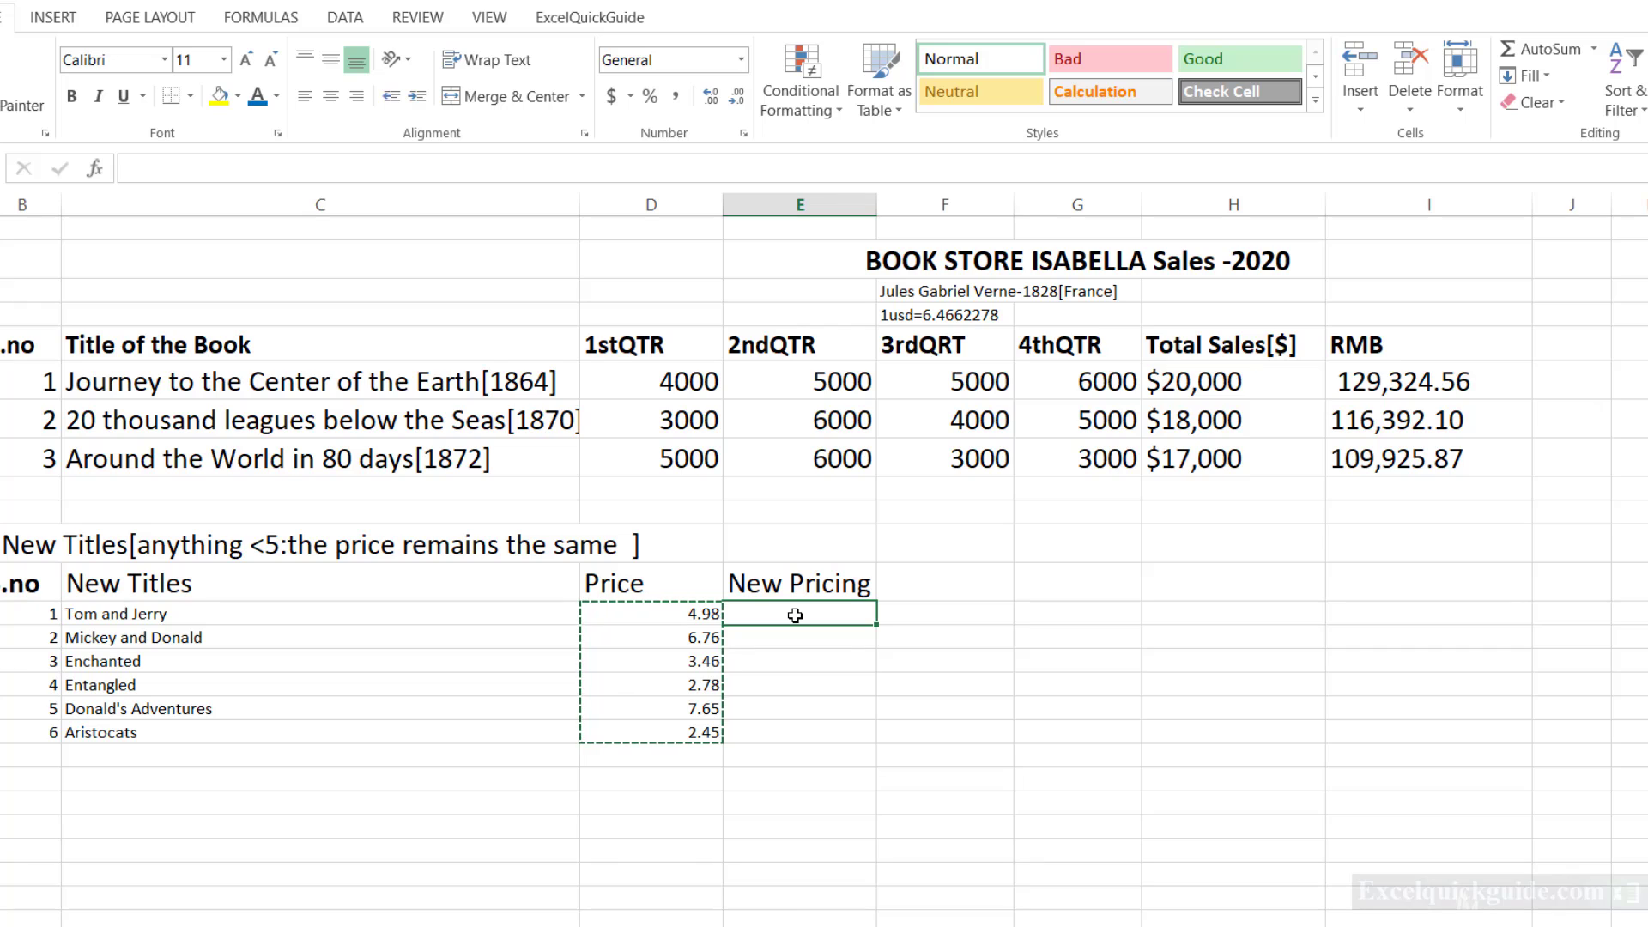
key("ctrl+alt+v")
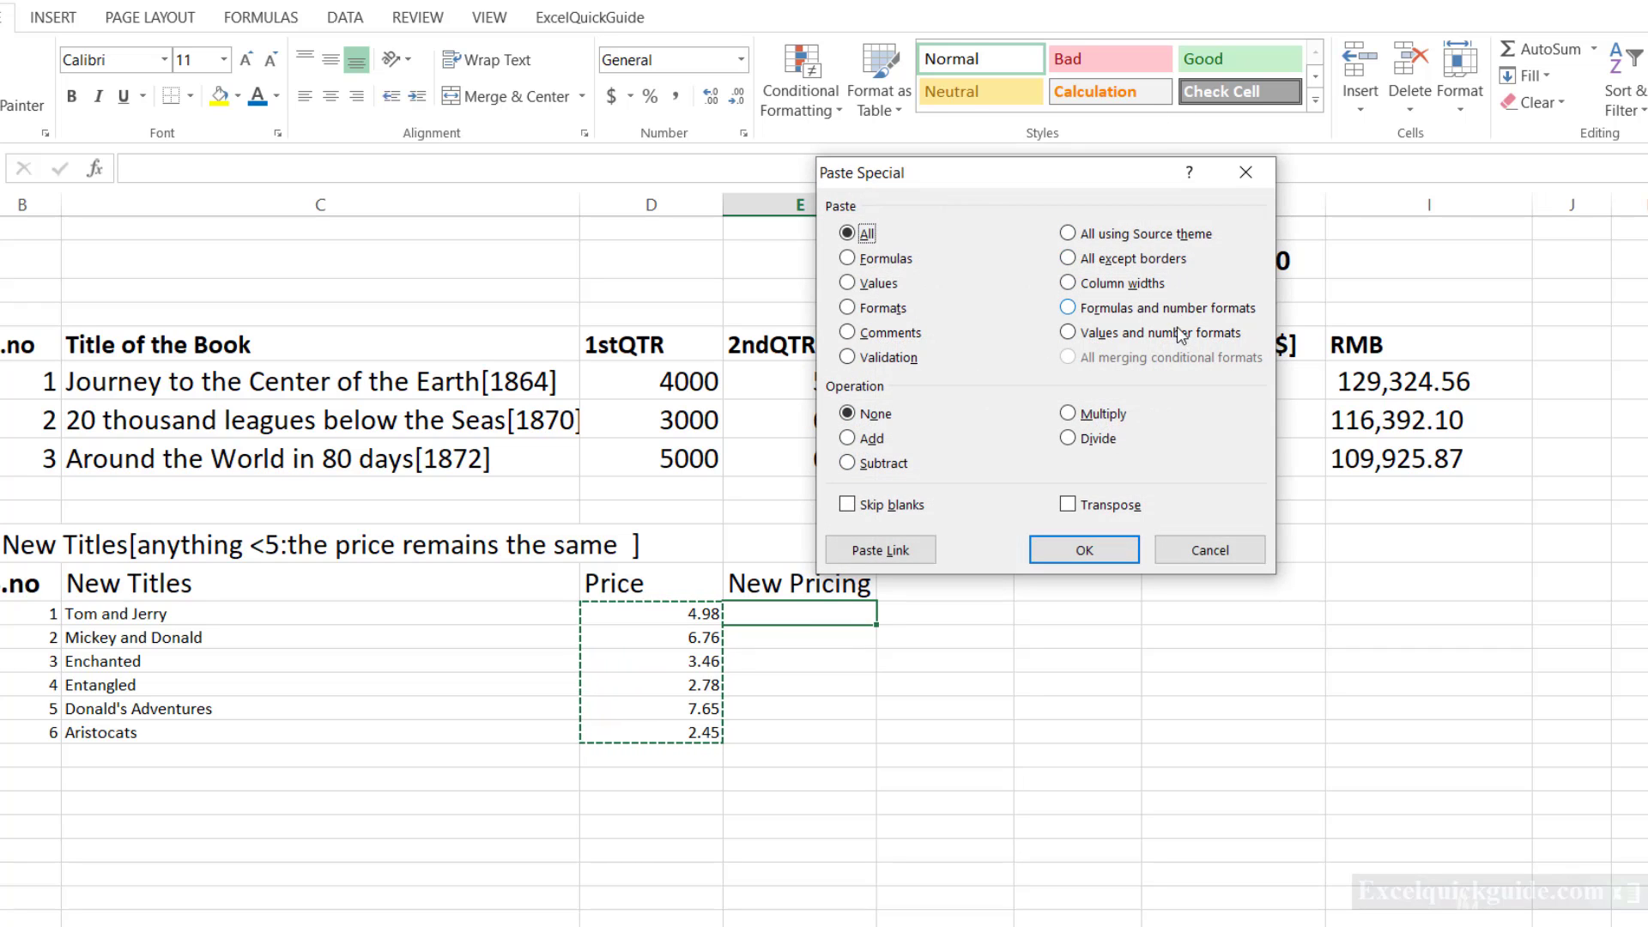
left_click(1069, 333)
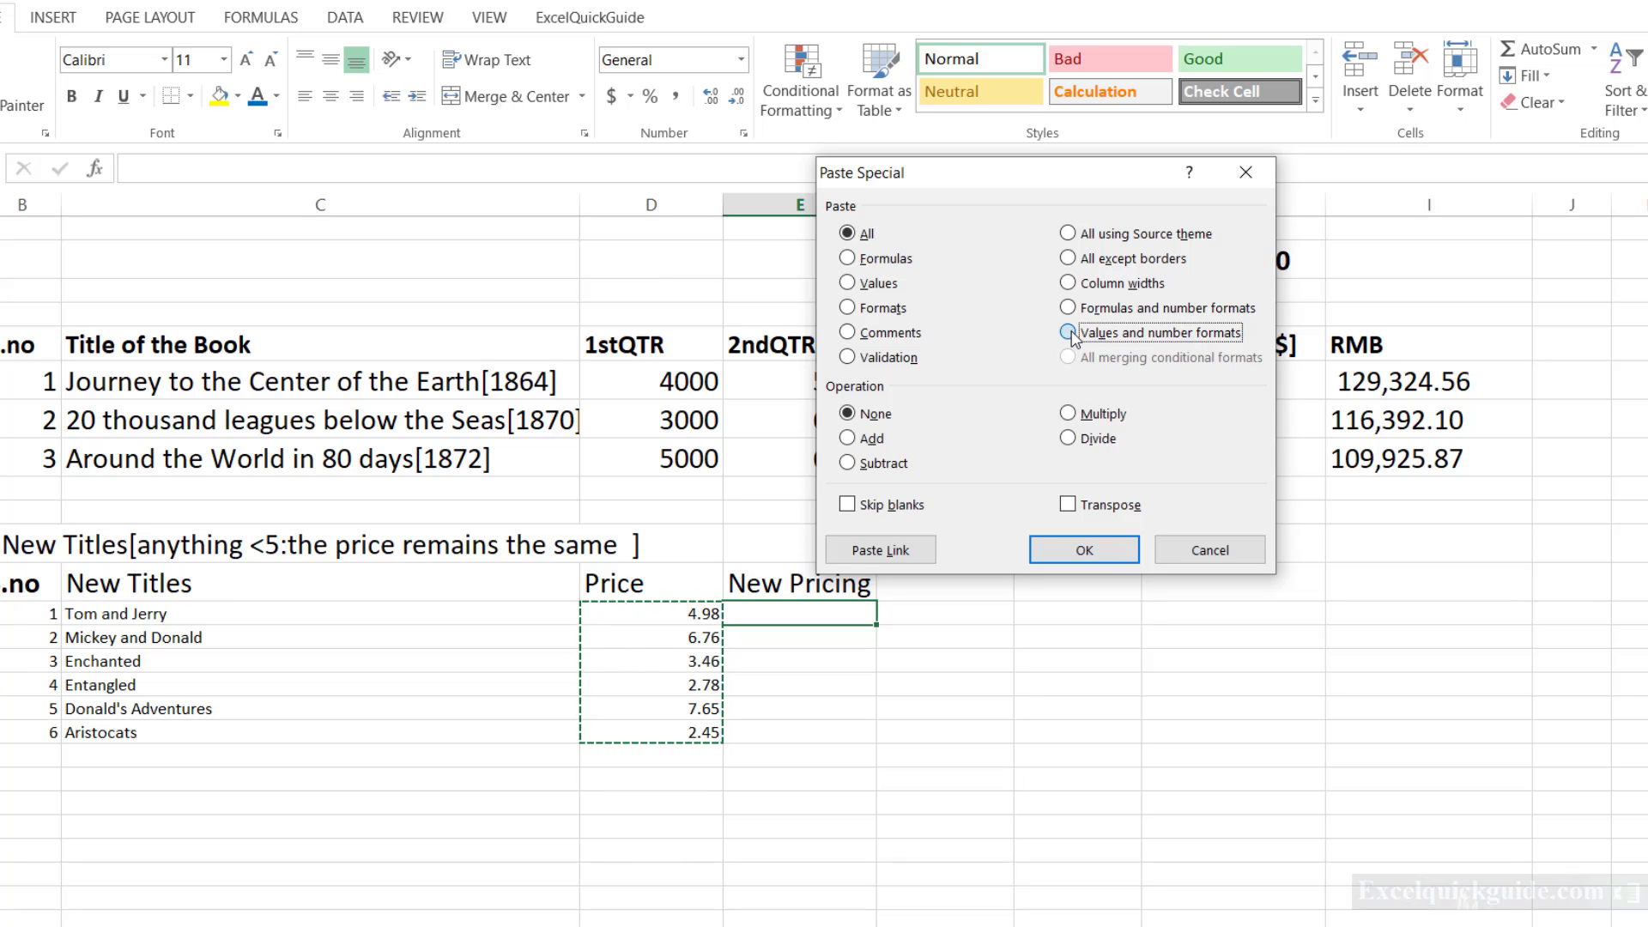
left_click(1092, 548)
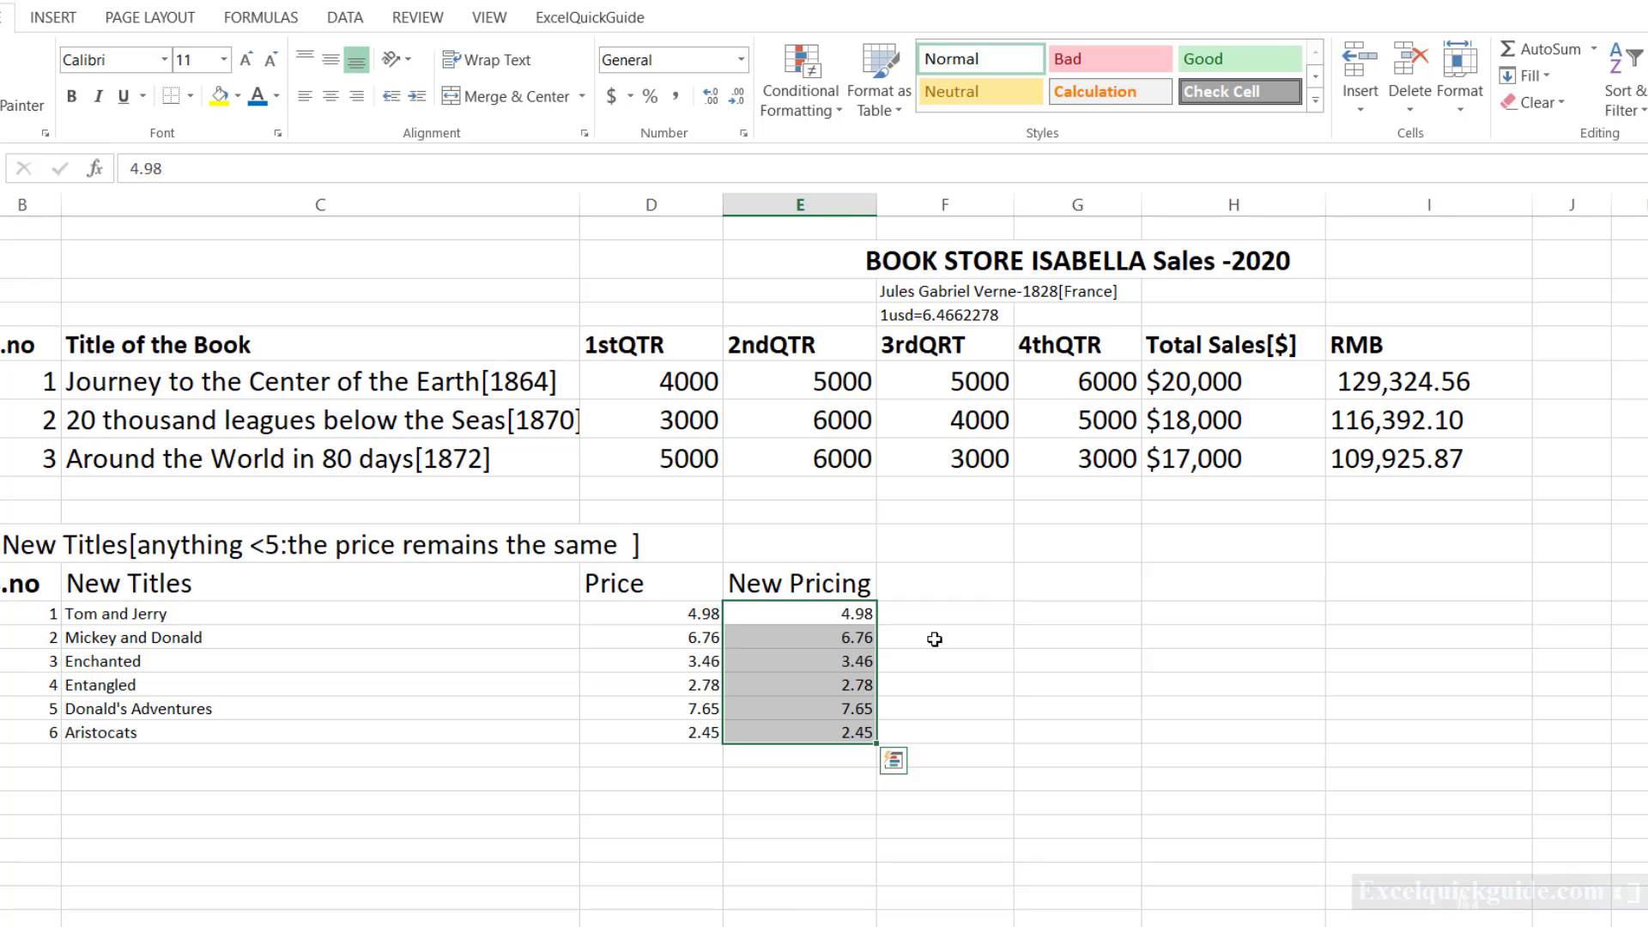
left_click(935, 639)
Choose the Custom number format category for the six New Pricing values.
left_click(825, 613)
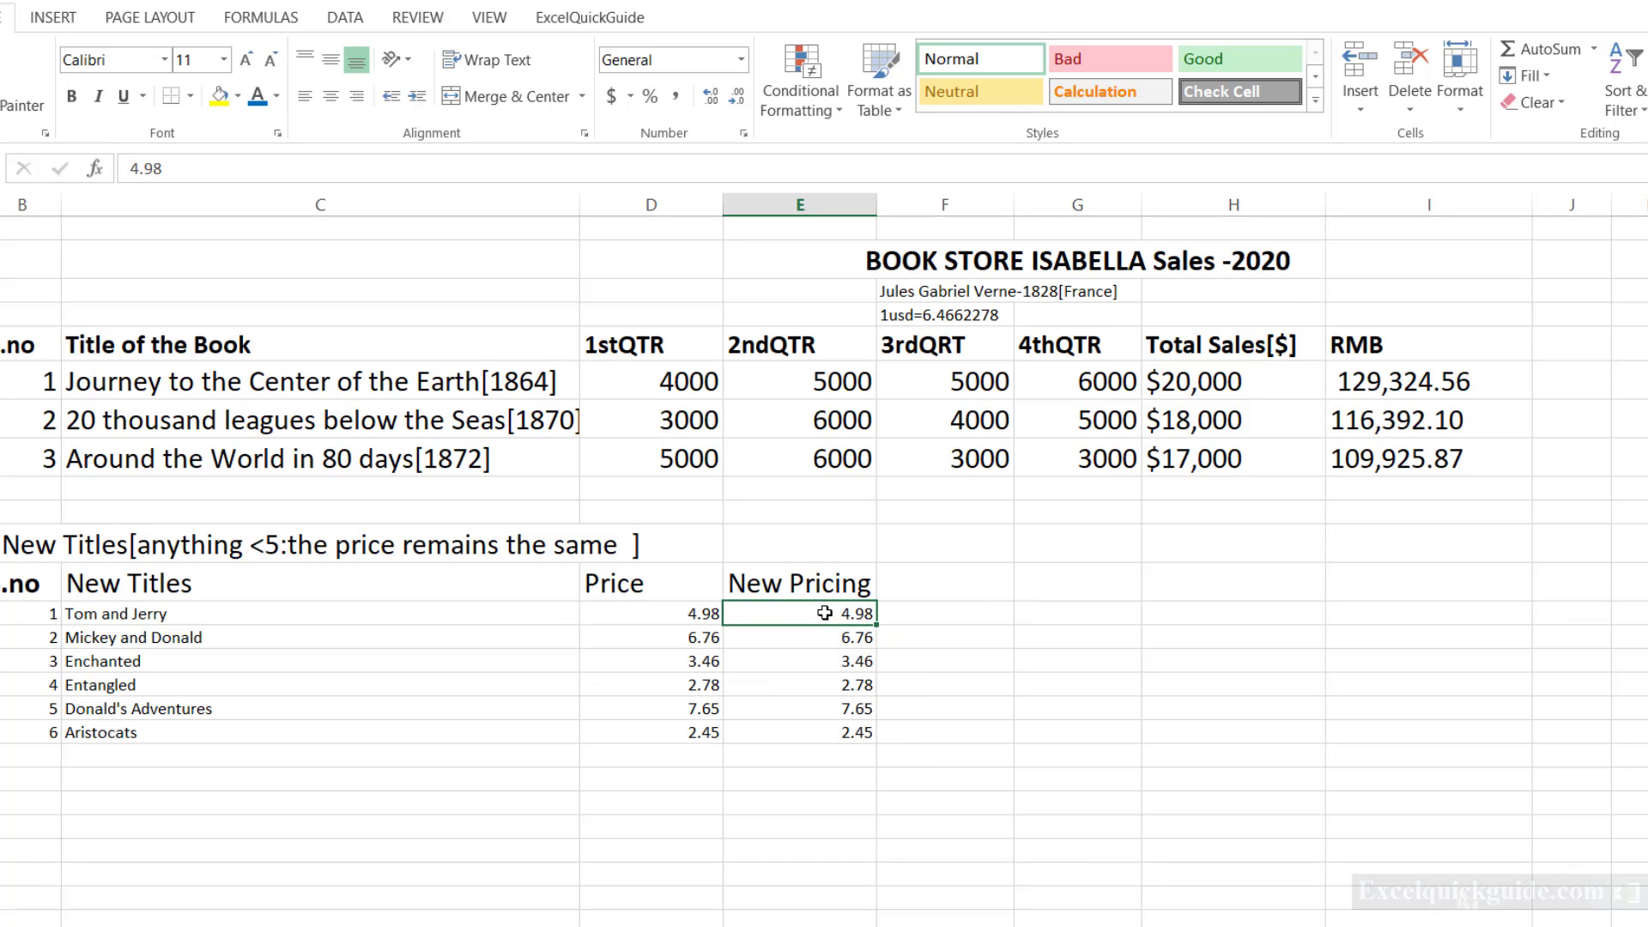
key("shift+Down")
key("shift+Down")
key("shift+Down")
key("shift+Down")
key("shift+Down")
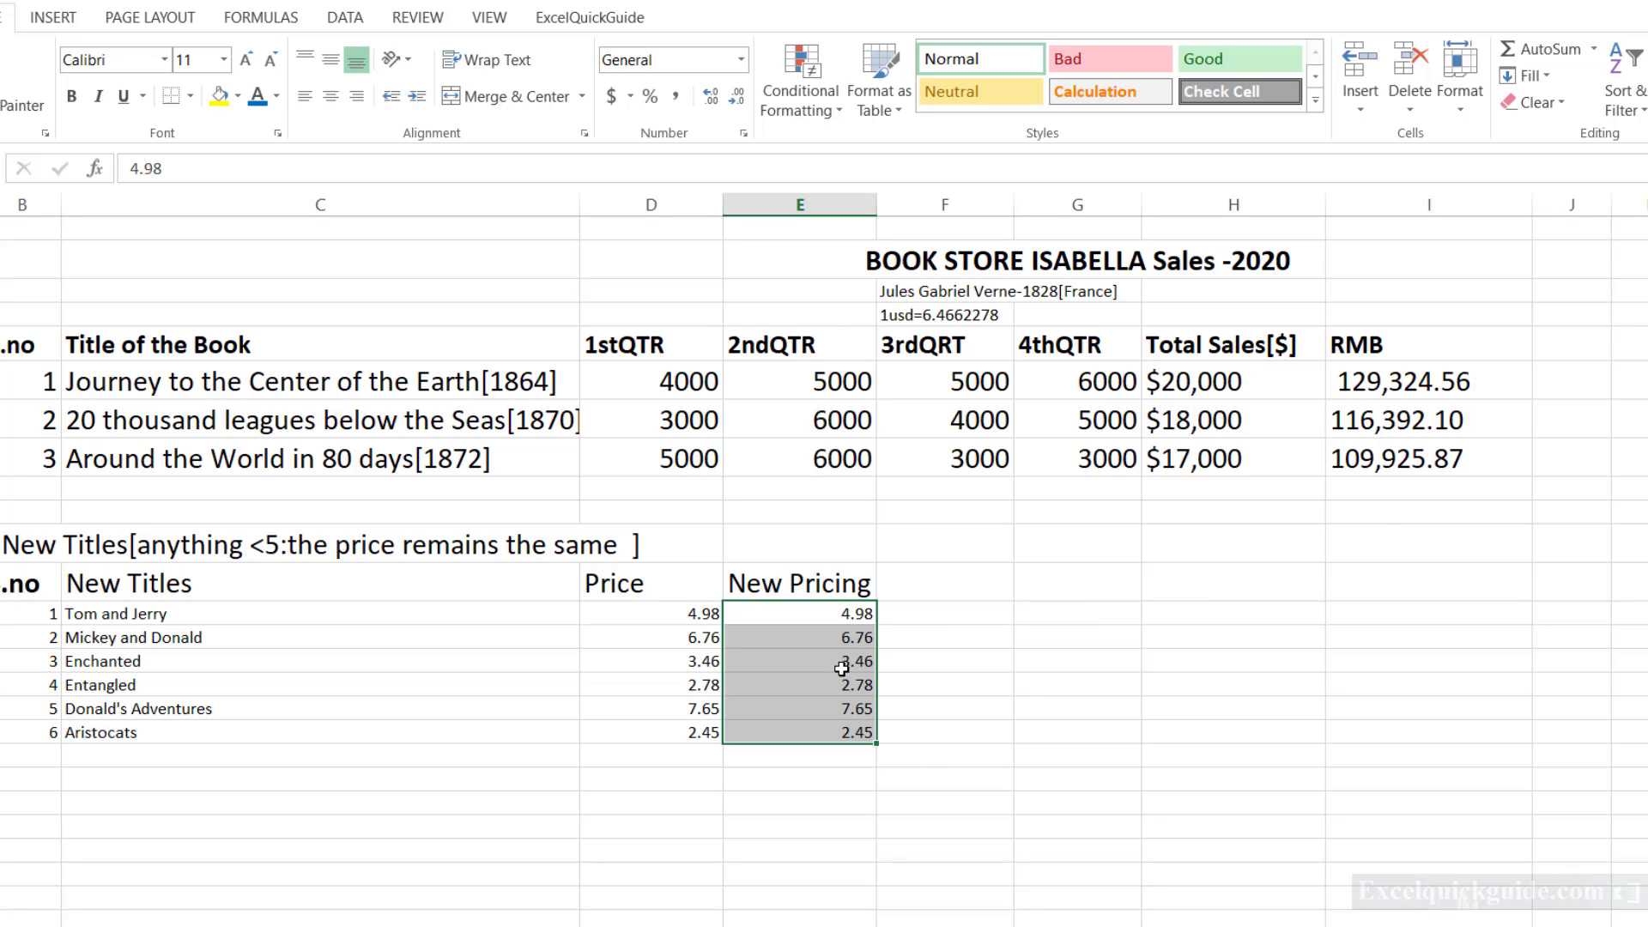
key("ctrl+1")
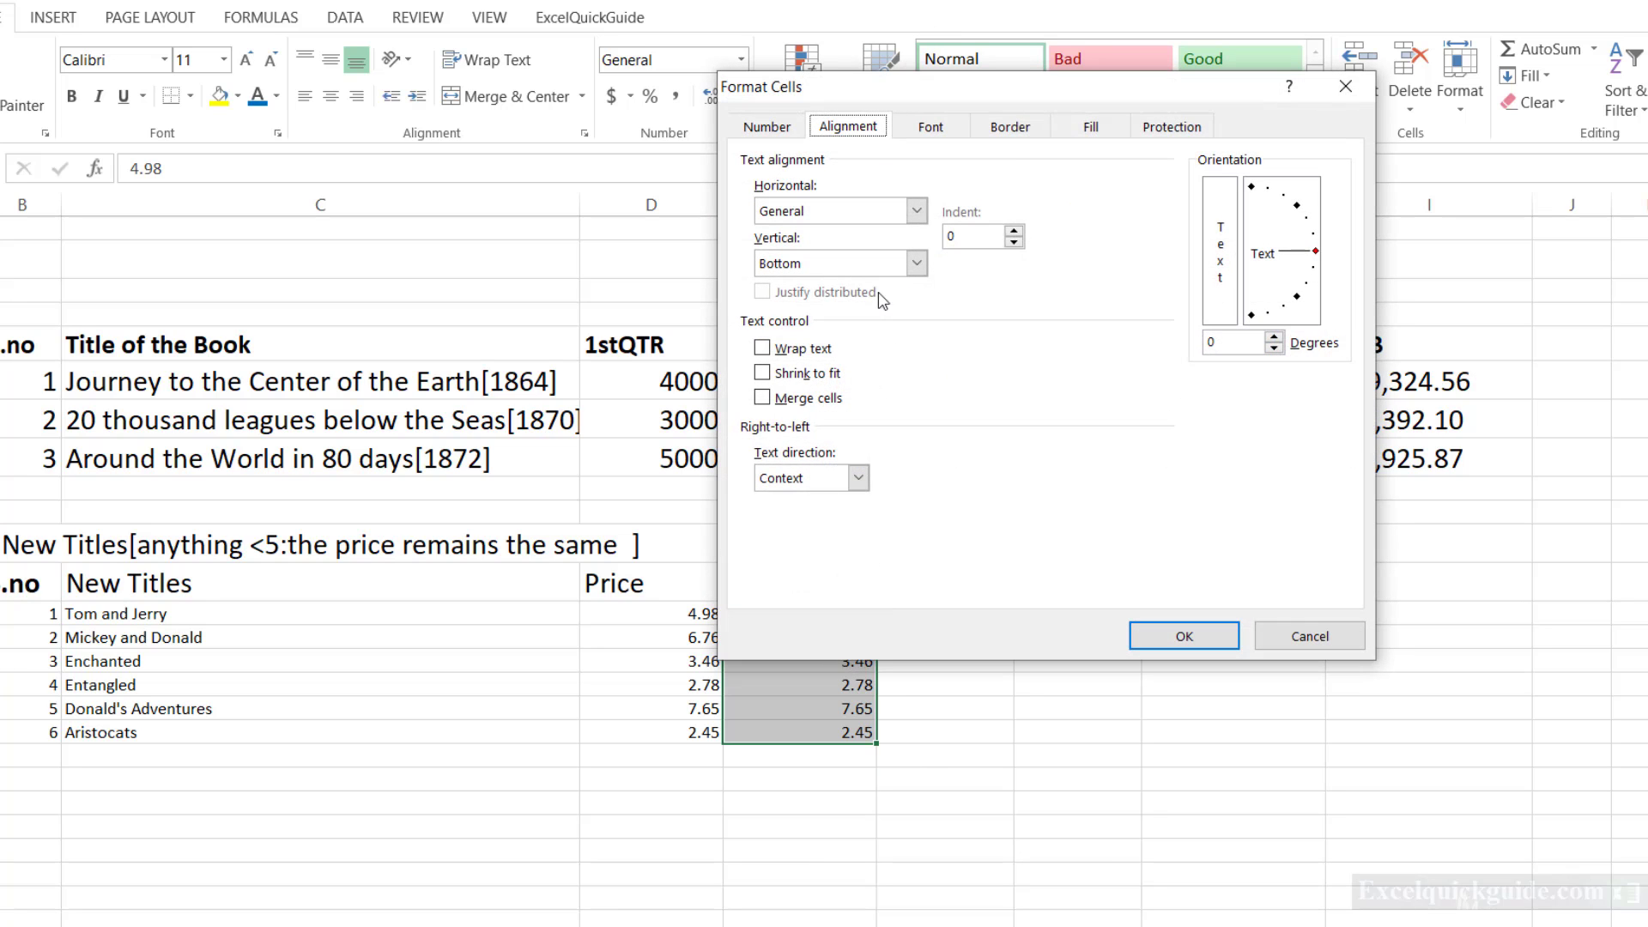
left_click(767, 127)
left_click(767, 369)
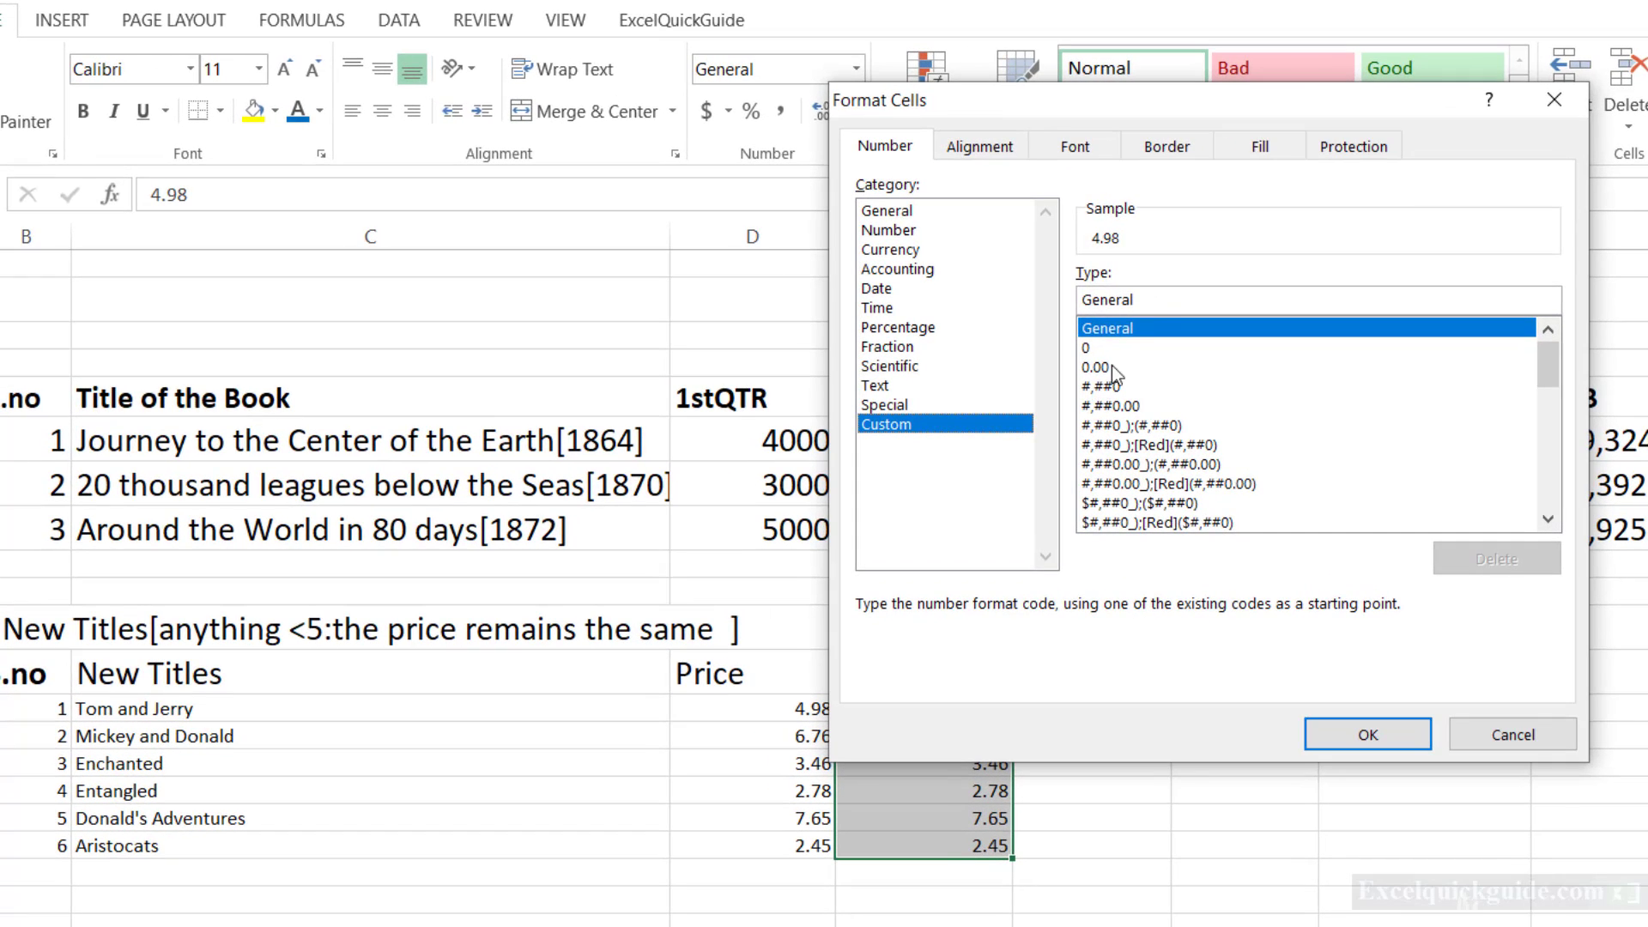
Replace the General format code with [<5]0.00;0 and apply it to the New Pricing values.
left_click(1003, 265)
key("BackSpace")
key("BackSpace")
key("BackSpace")
key("BackSpace")
key("BackSpace")
key("BackSpace")
key("BackSpace")
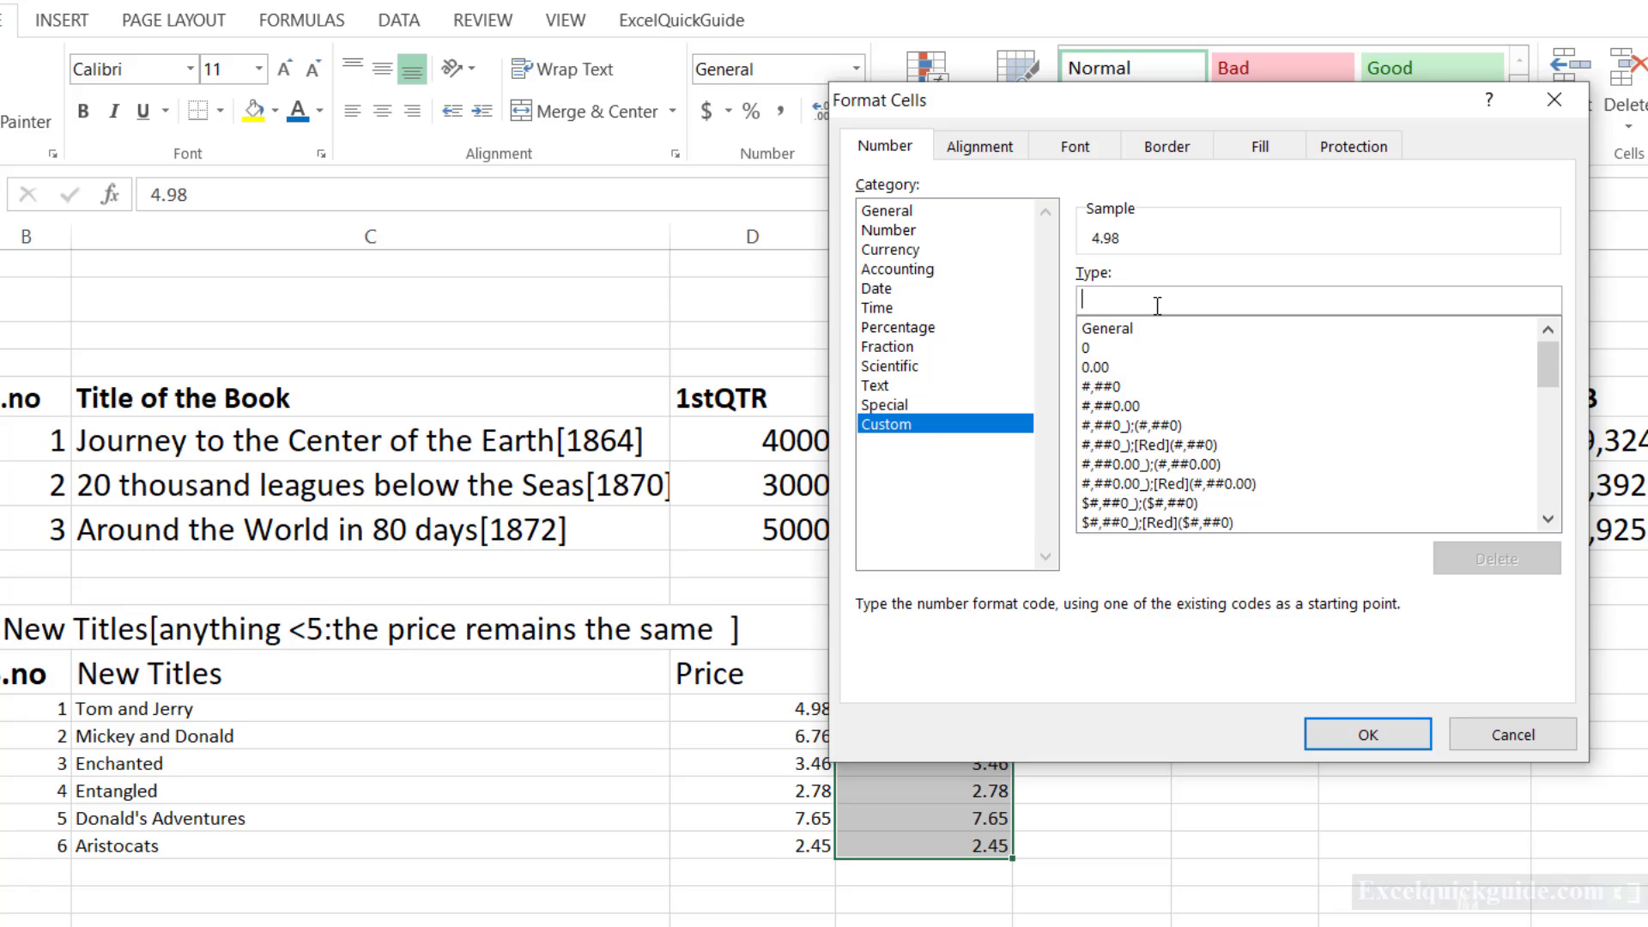
type("[<")
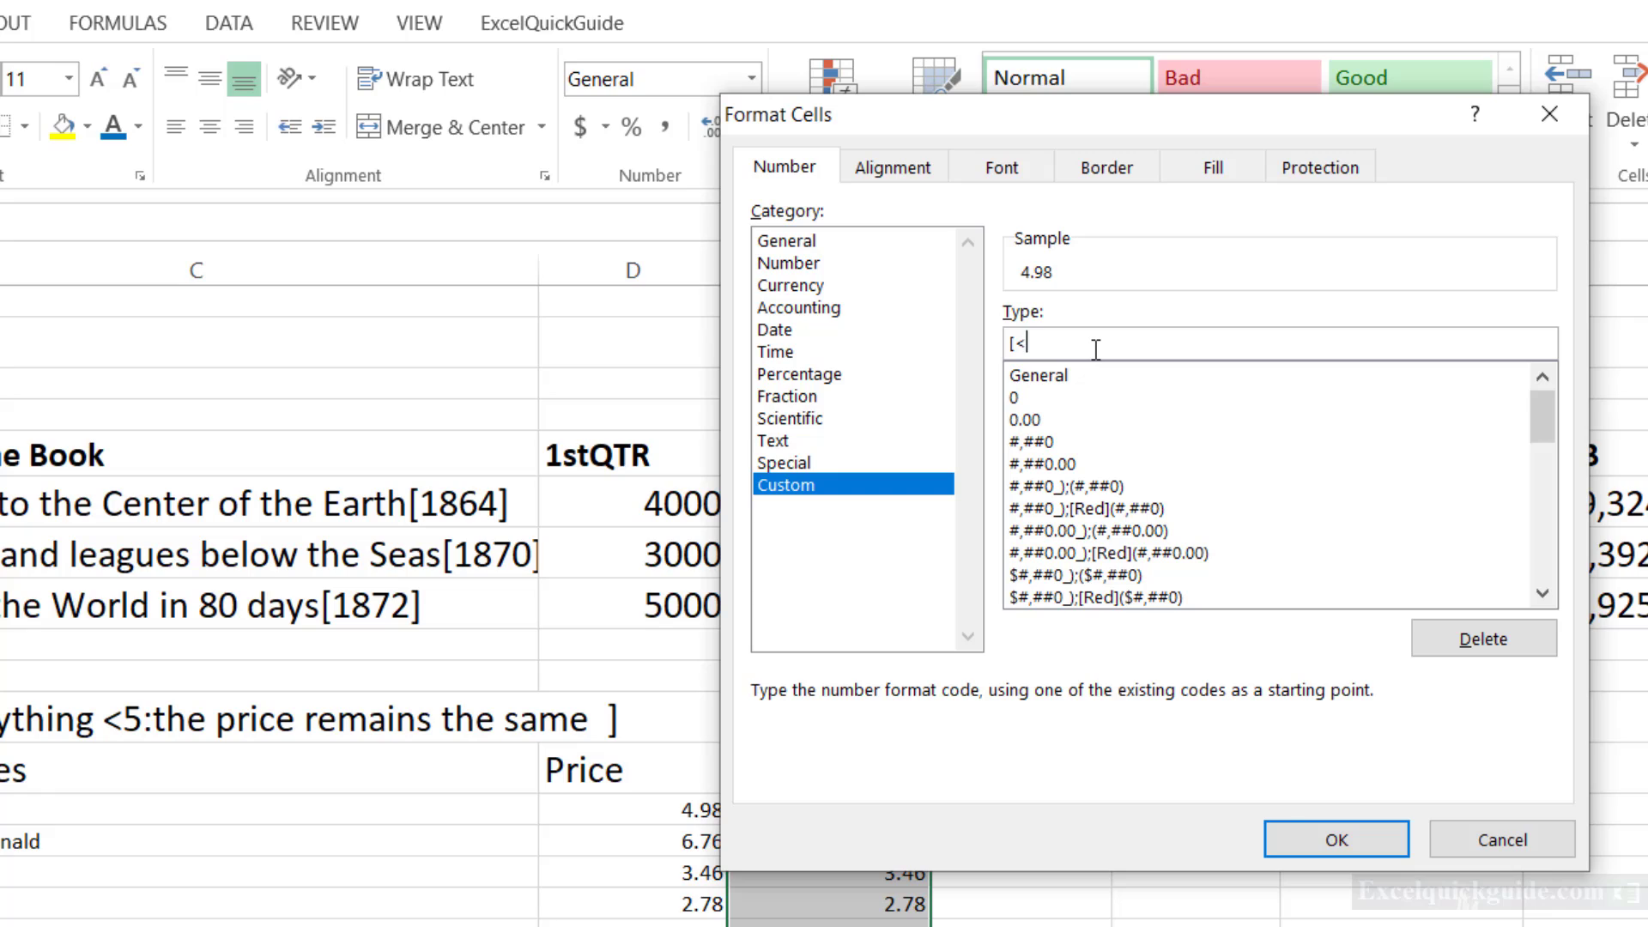
type("5]0.00;0")
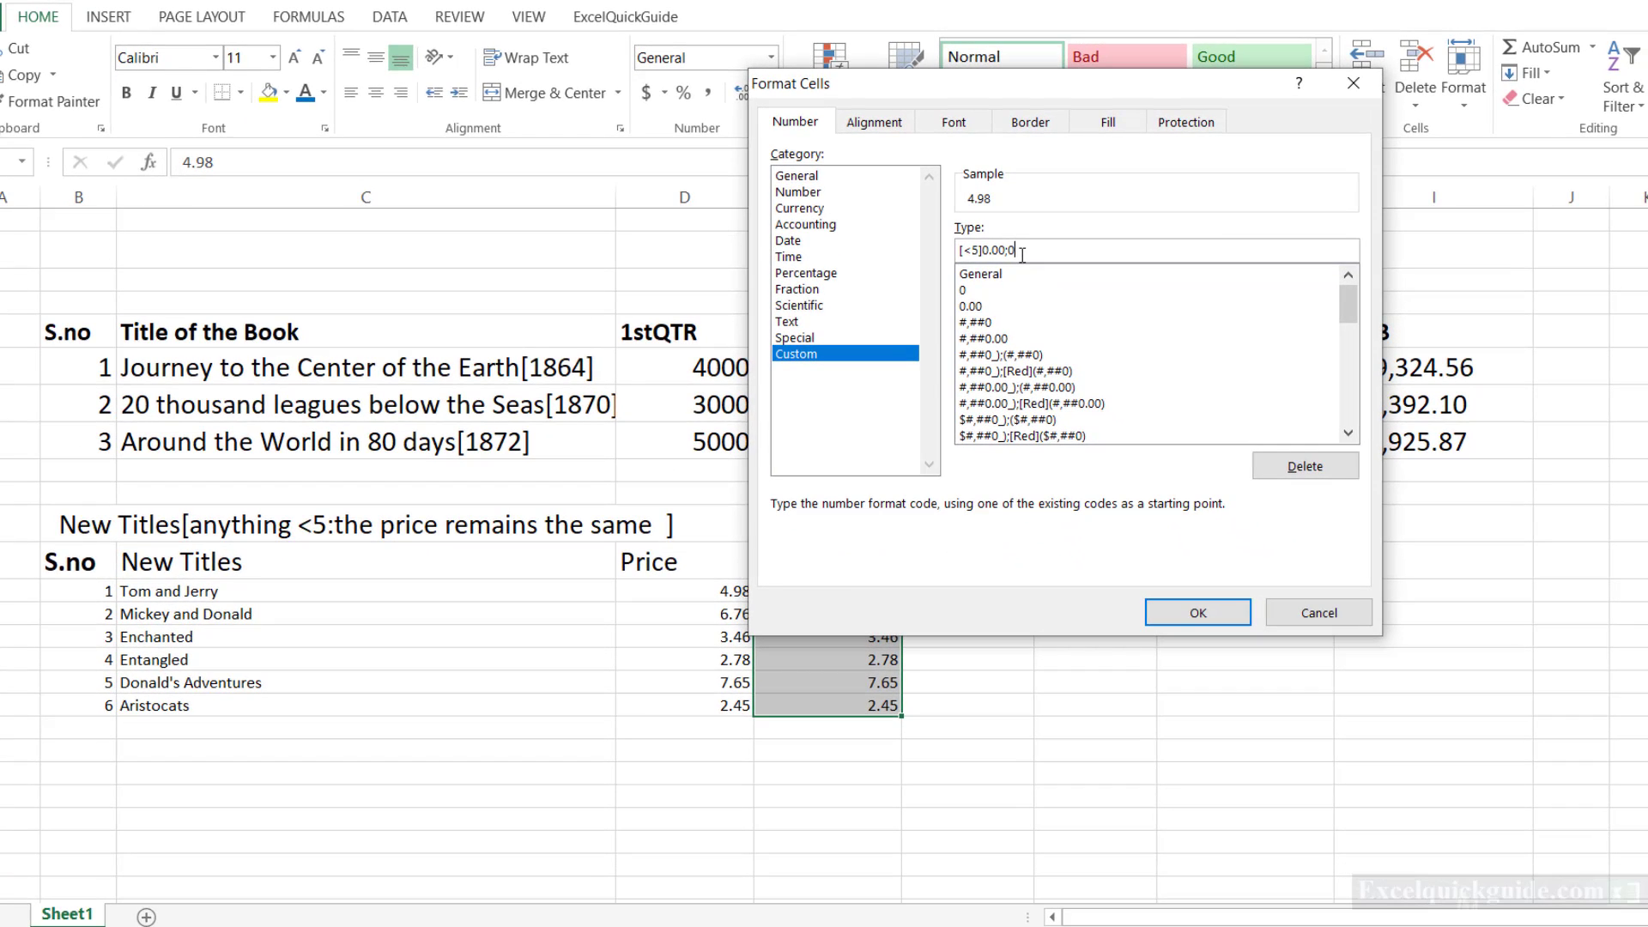
key("Return")
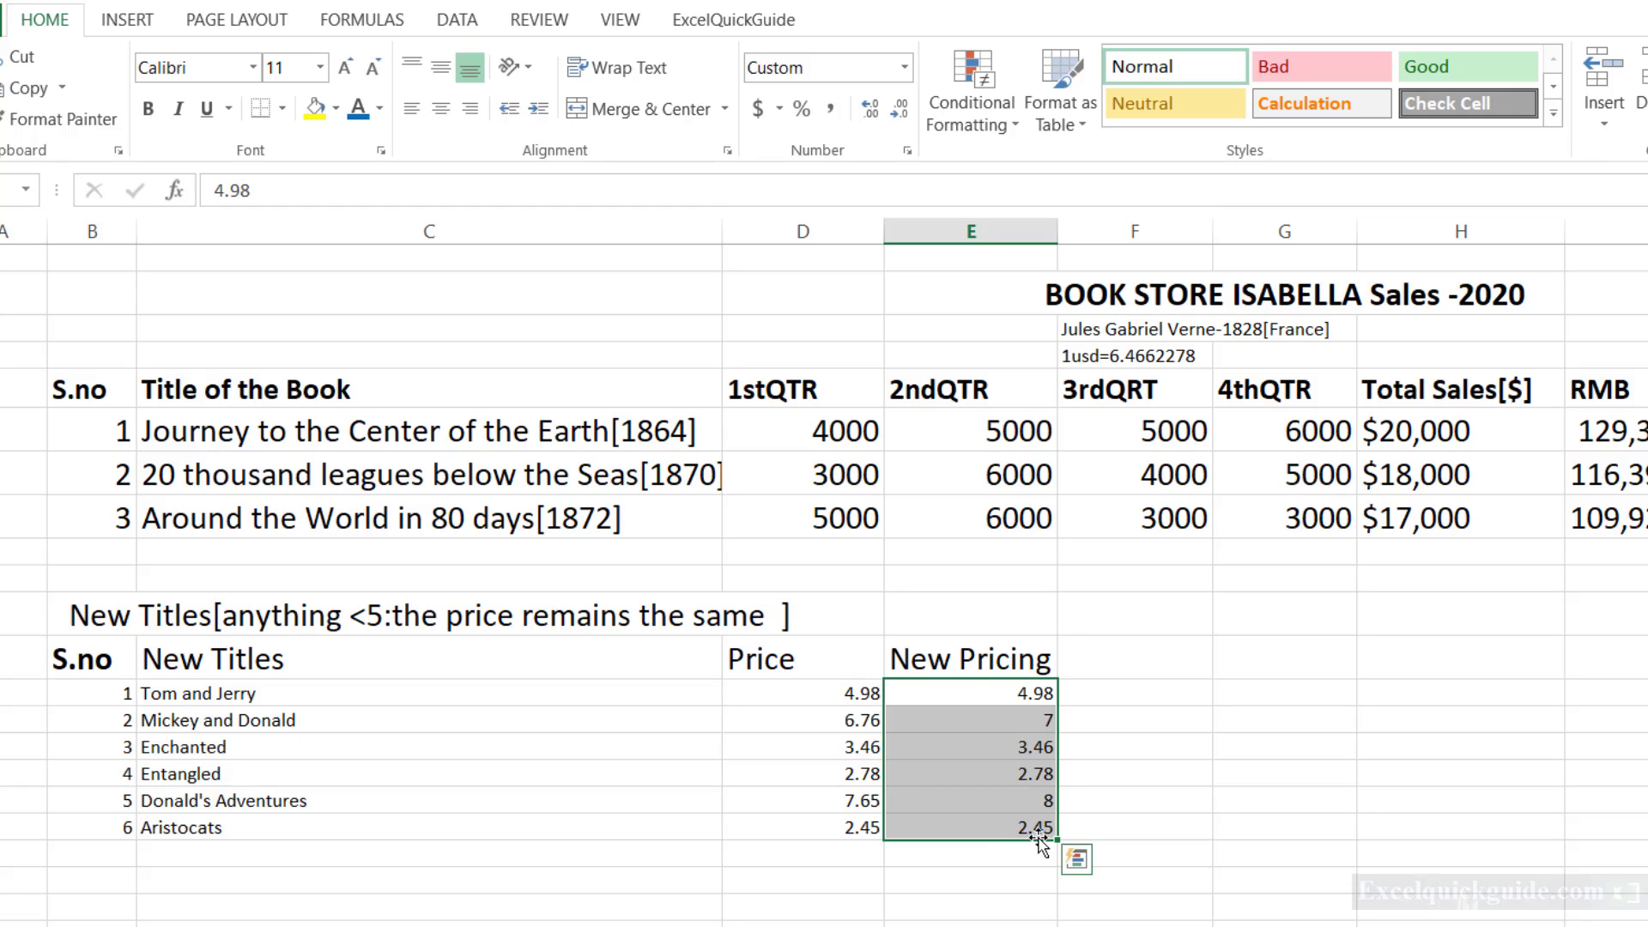
Compare the Price and New Pricing entries of Donald's Adventures and Mickey and Donald.
left_click(883, 800)
left_click(970, 802)
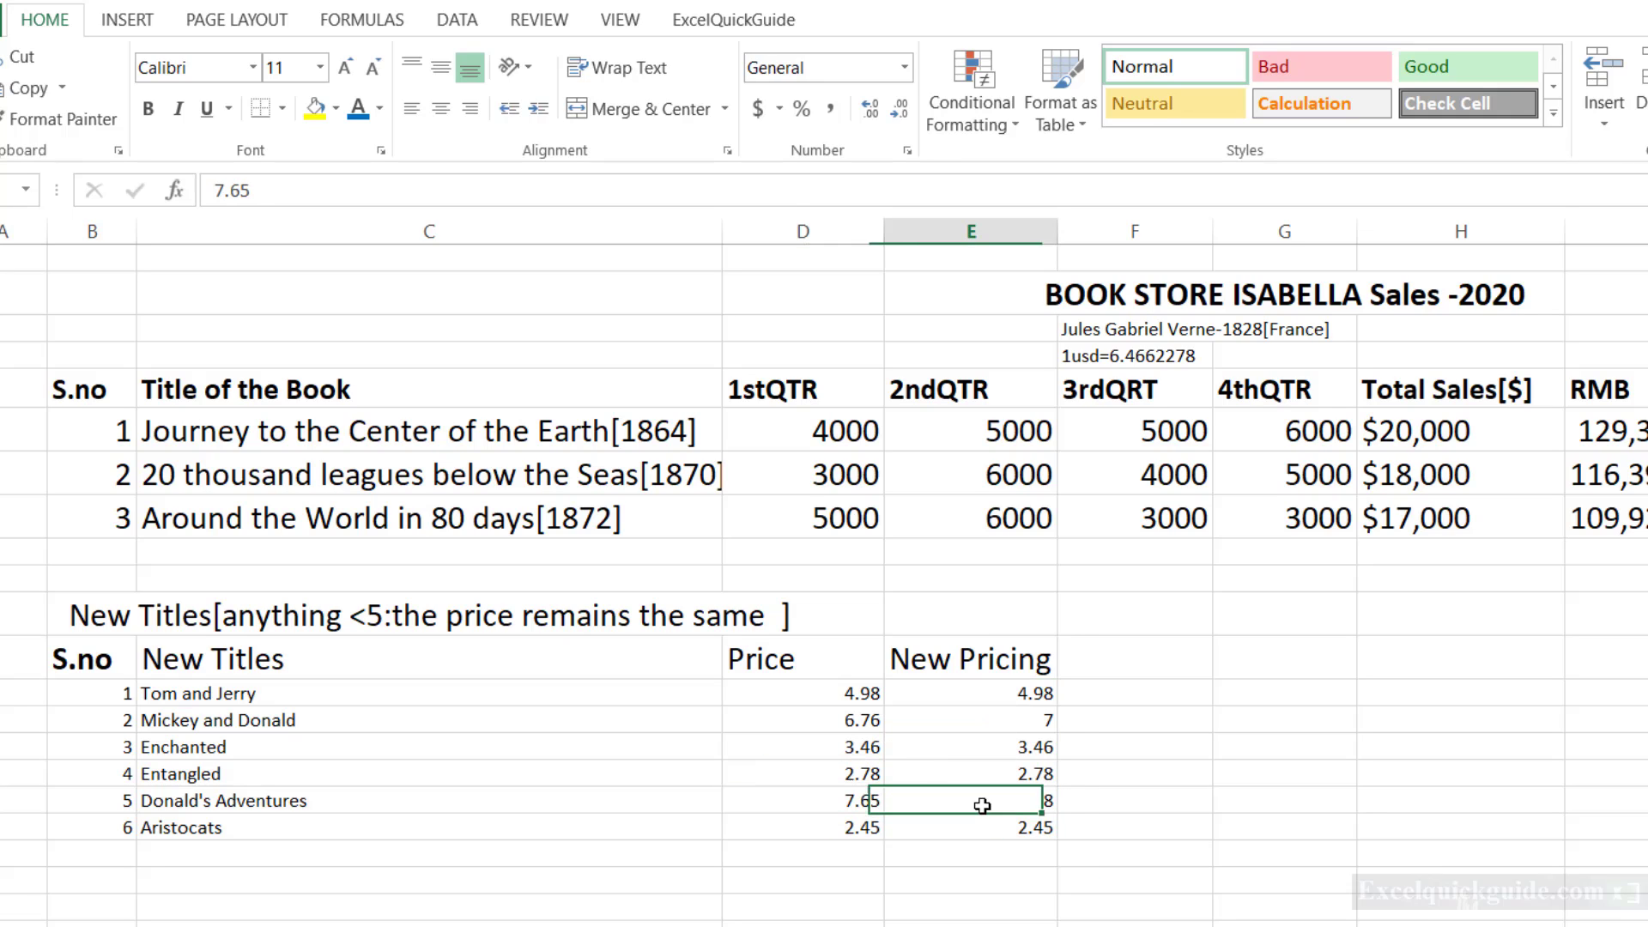
left_click(860, 726)
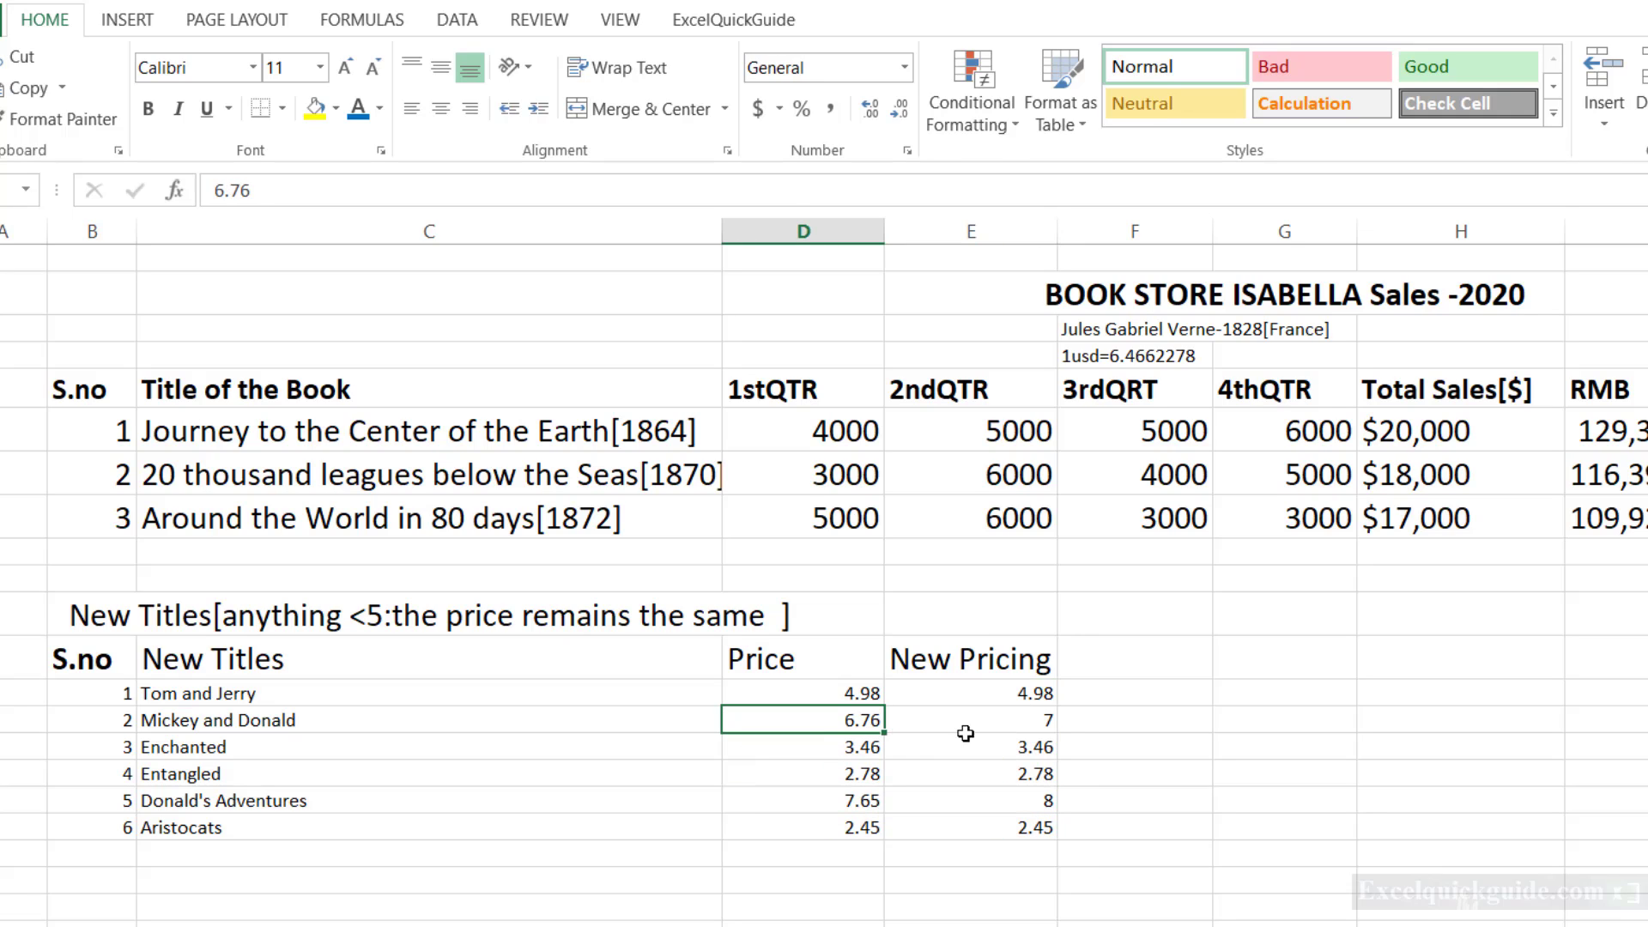
left_click(1062, 740)
left_click(1054, 722)
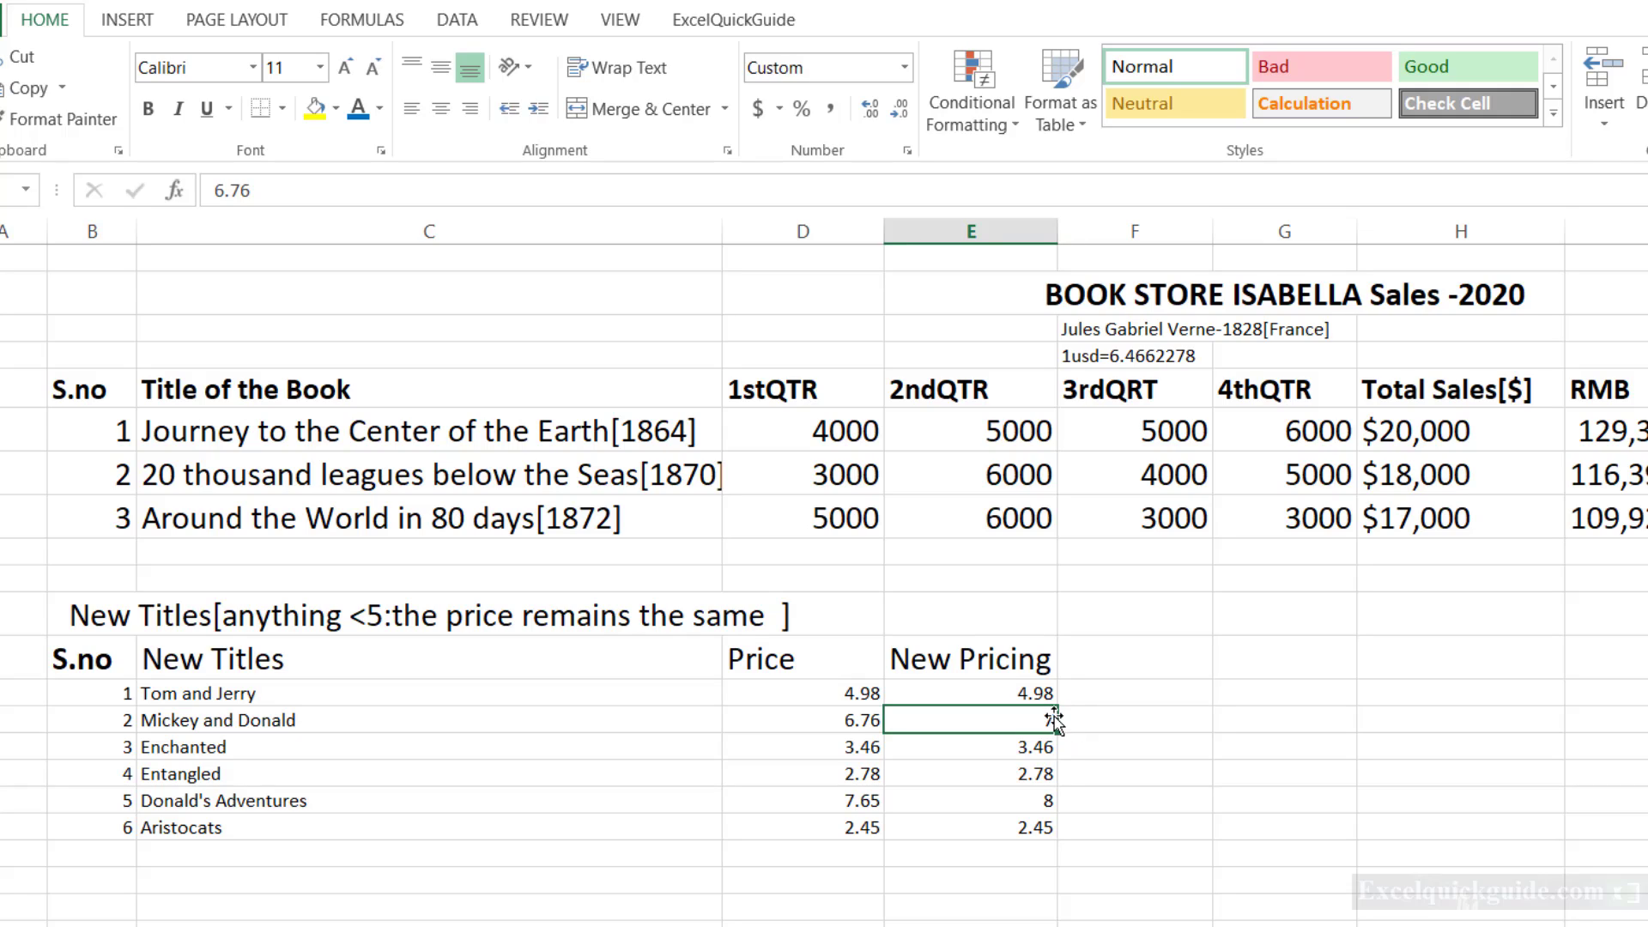